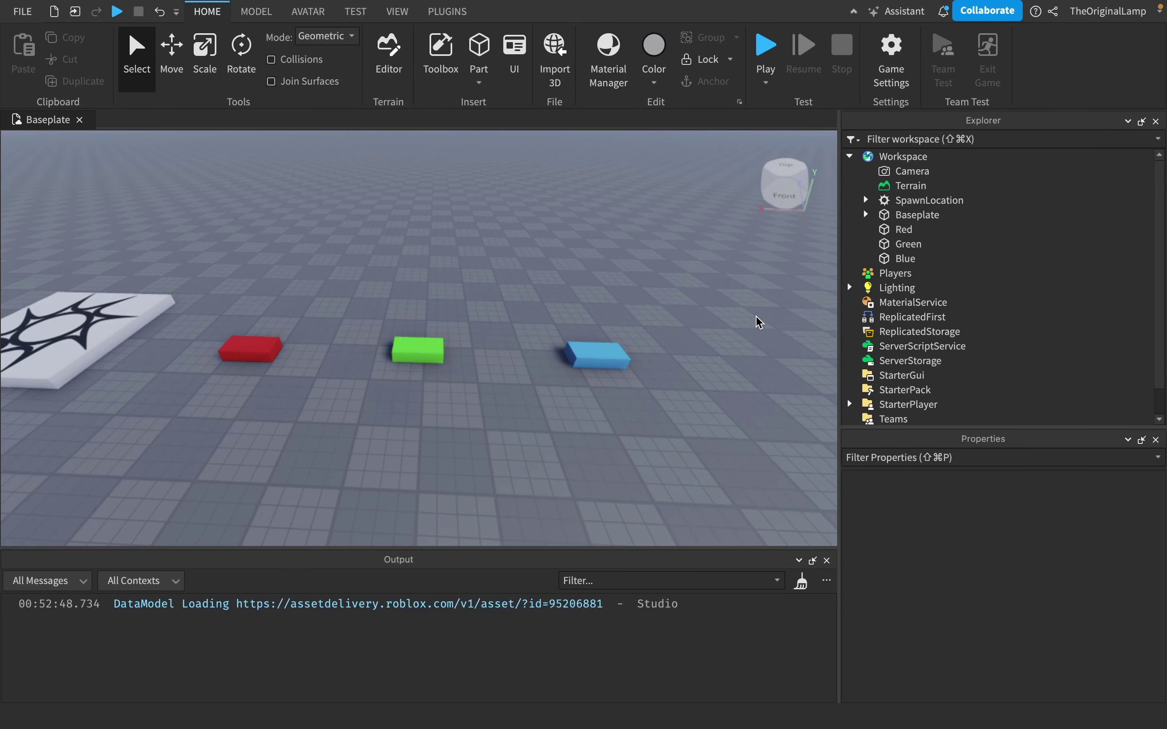
- Inspect the Red, Green and Blue parts' properties, then show the Model tools
{"action": "scroll", "coordinate": [760, 322], "scroll_direction": "up", "scroll_amount": 3}
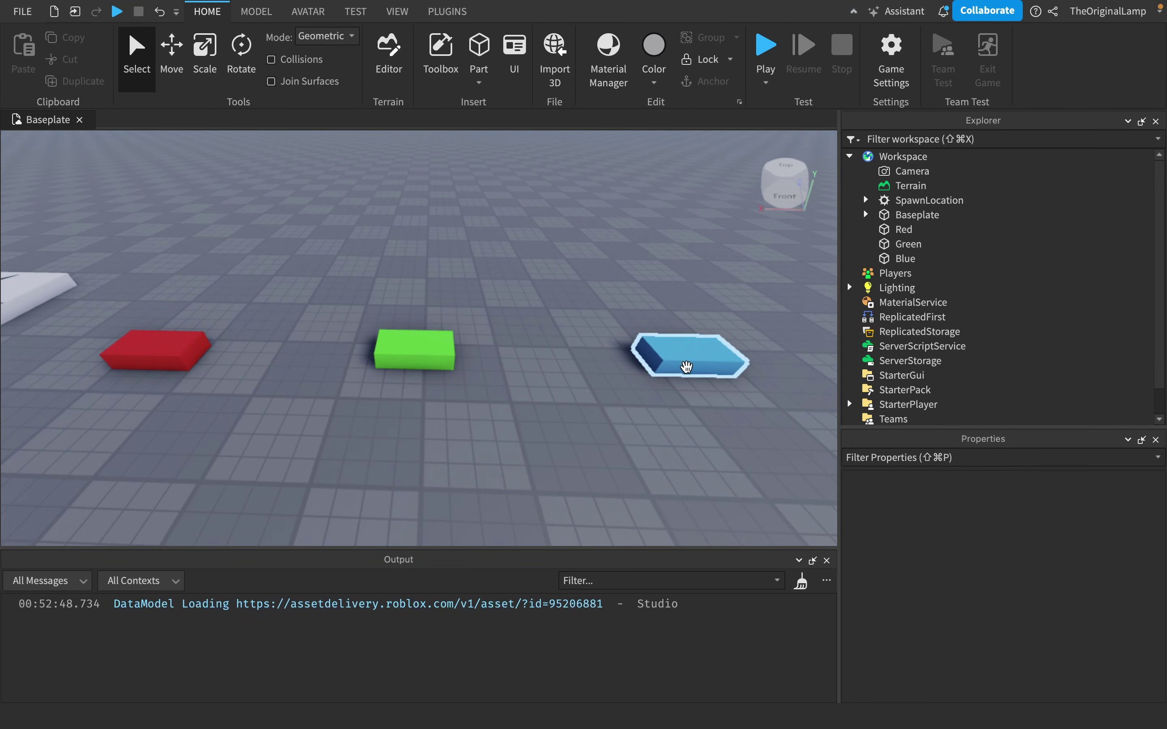
{"action": "left_click", "coordinate": [104, 352]}
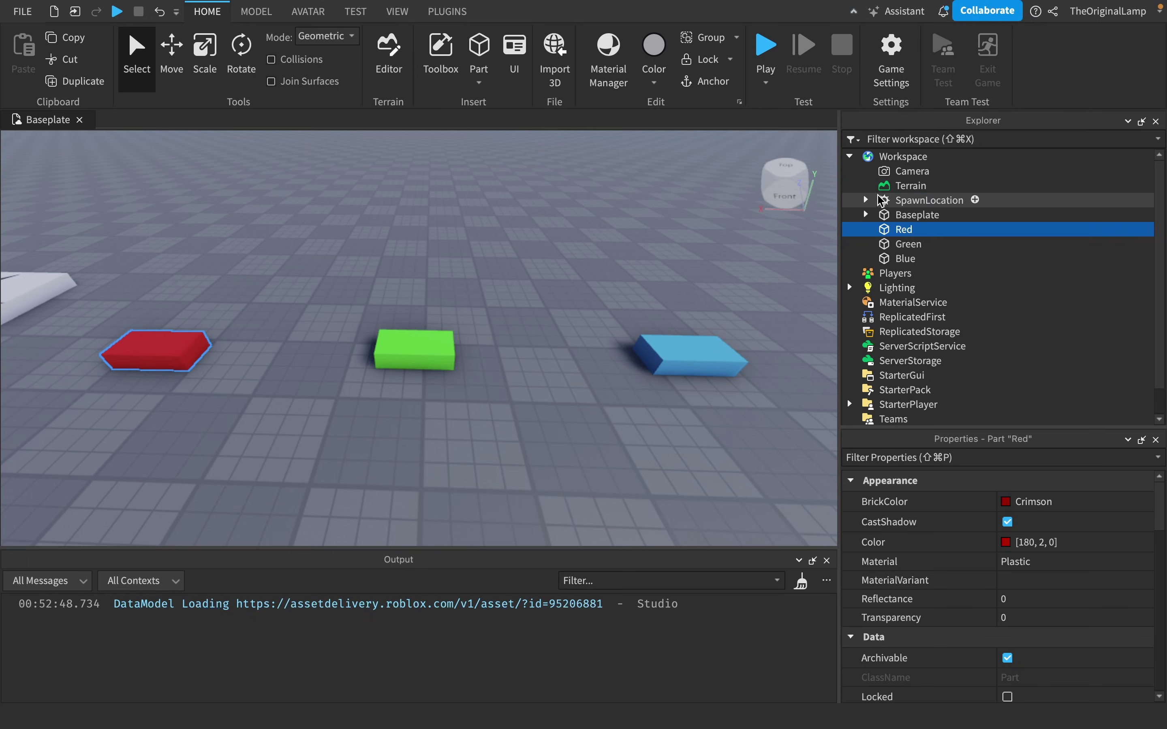
{"action": "left_click", "coordinate": [451, 367]}
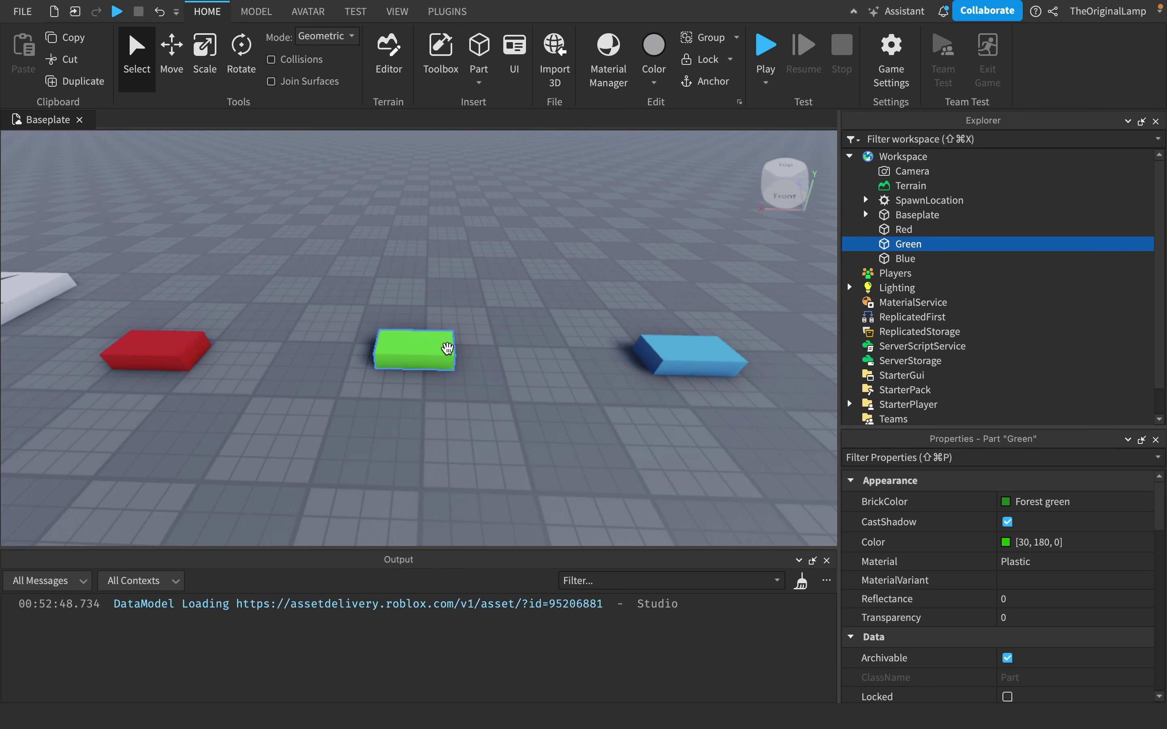
{"action": "left_click", "coordinate": [684, 335]}
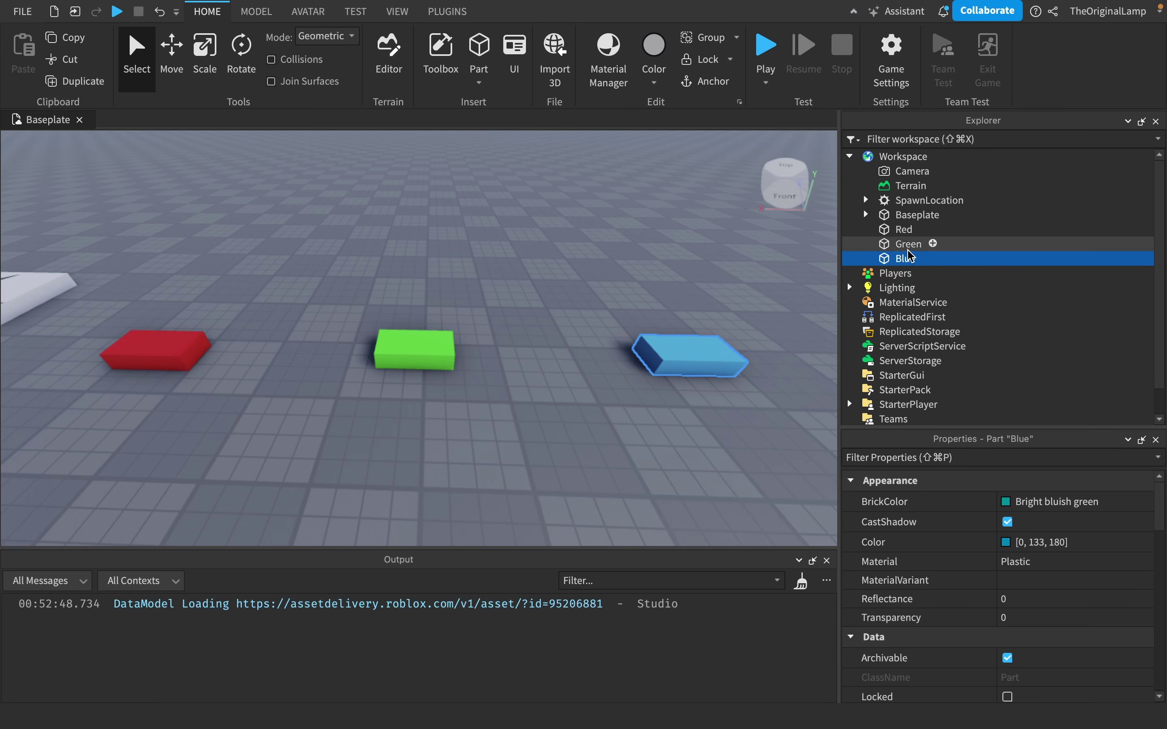
{"action": "left_click", "coordinate": [263, 15]}
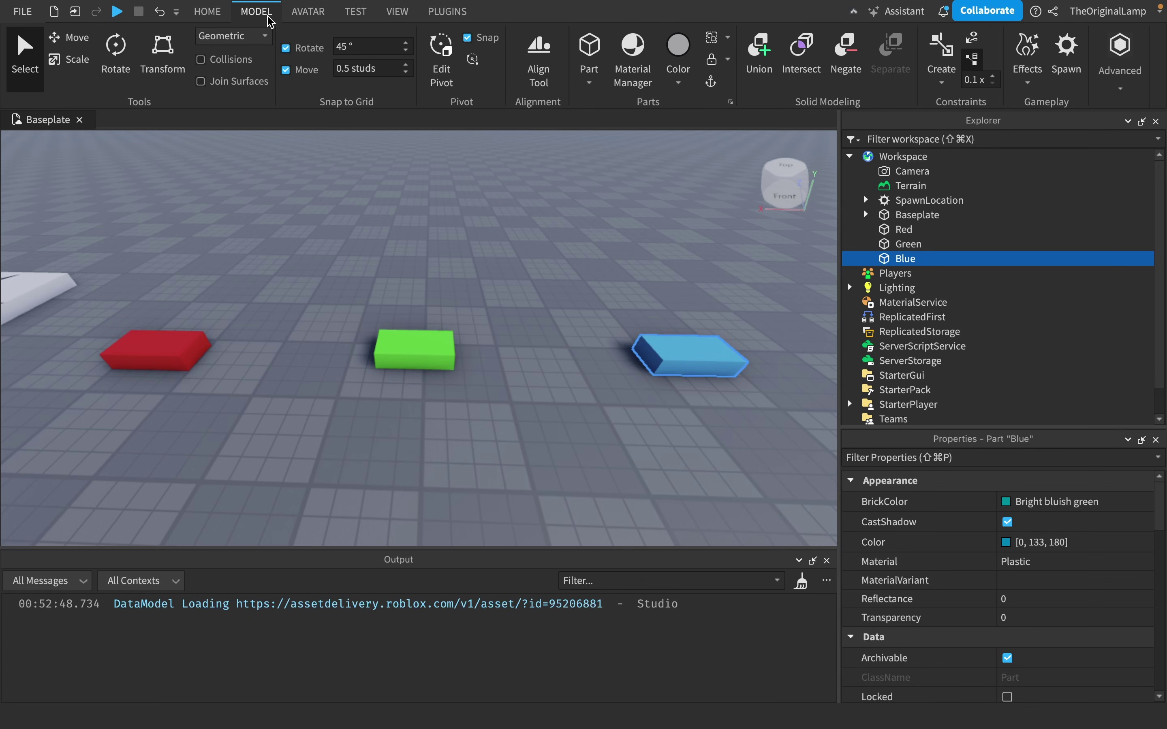
- Open Collision Groups from the Advanced menu and float the editor over the viewport
{"action": "left_click", "coordinate": [1118, 80]}
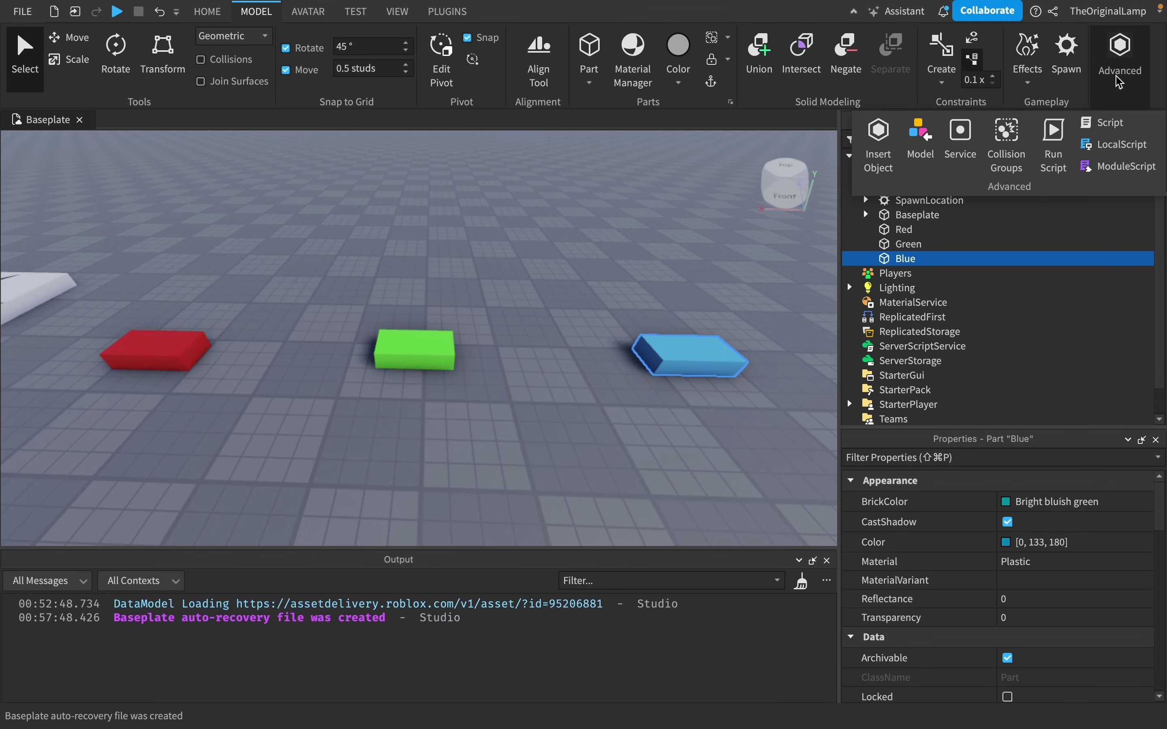
{"action": "left_click", "coordinate": [1013, 159]}
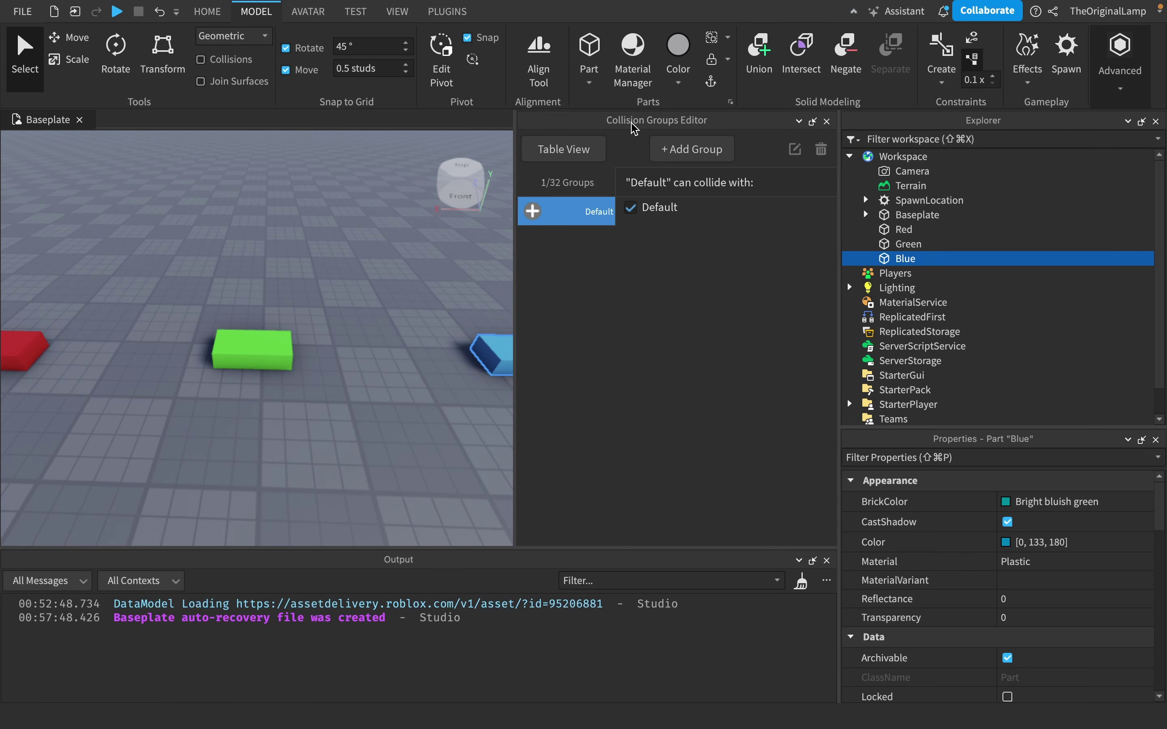
{"action": "left_click_drag", "start_coordinate": [728, 129], "coordinate": [395, 222]}
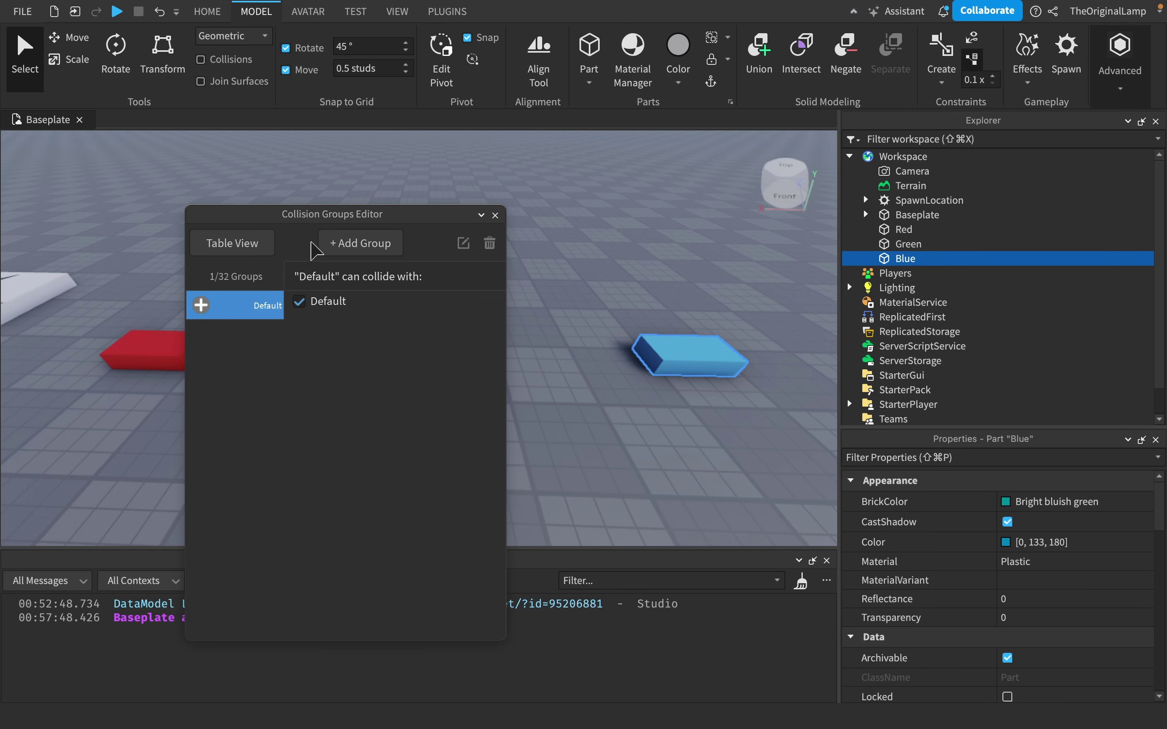
- Add the Red, Blue and Green collision groups
{"action": "left_click", "coordinate": [338, 244]}
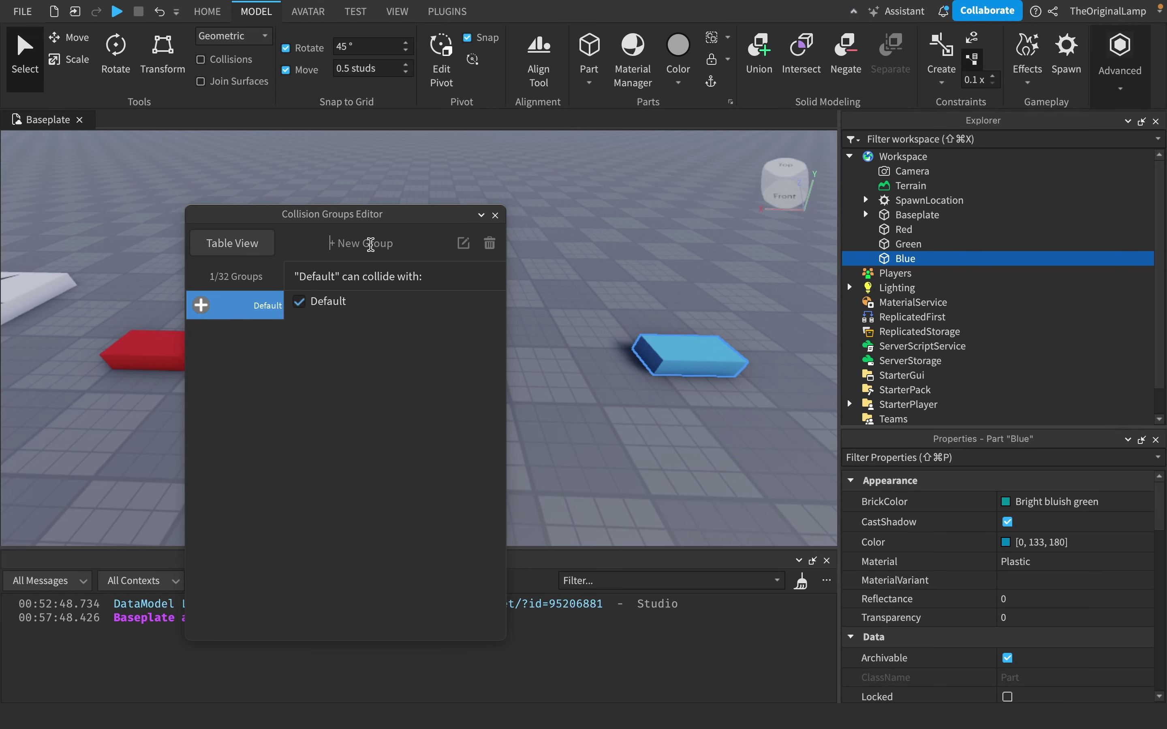
{"action": "type", "text": "Red"}
{"action": "key", "text": "Return"}
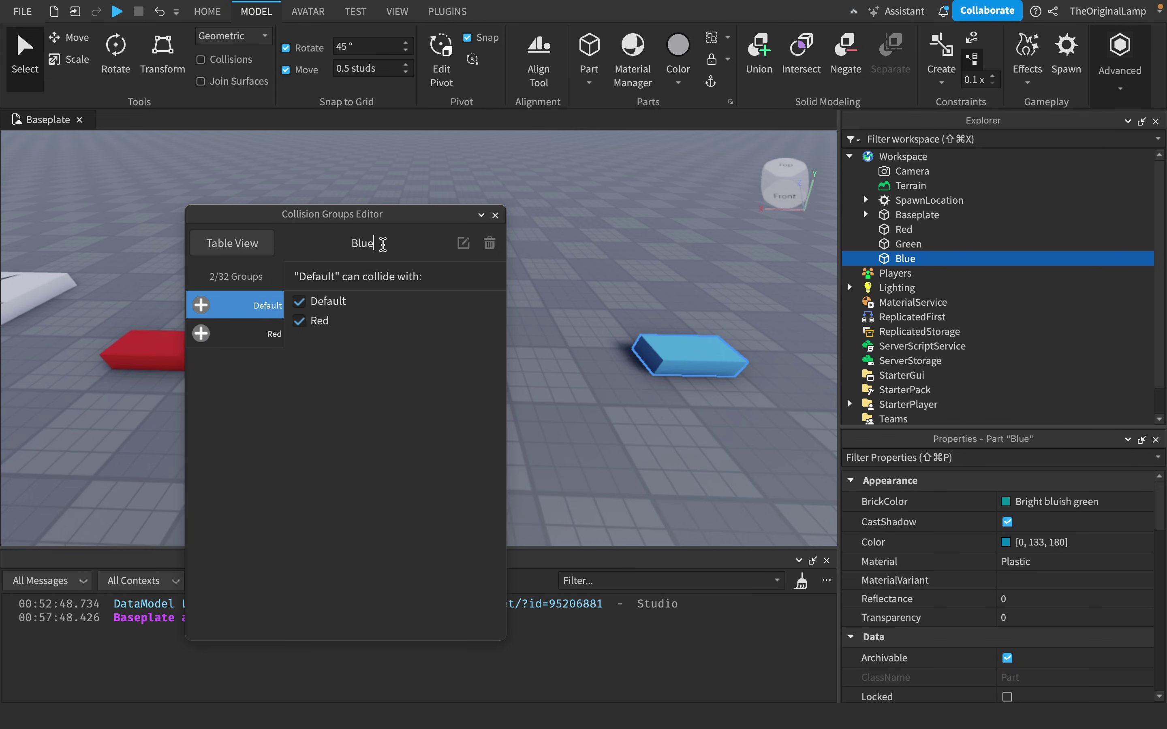
{"action": "key", "text": "Return"}
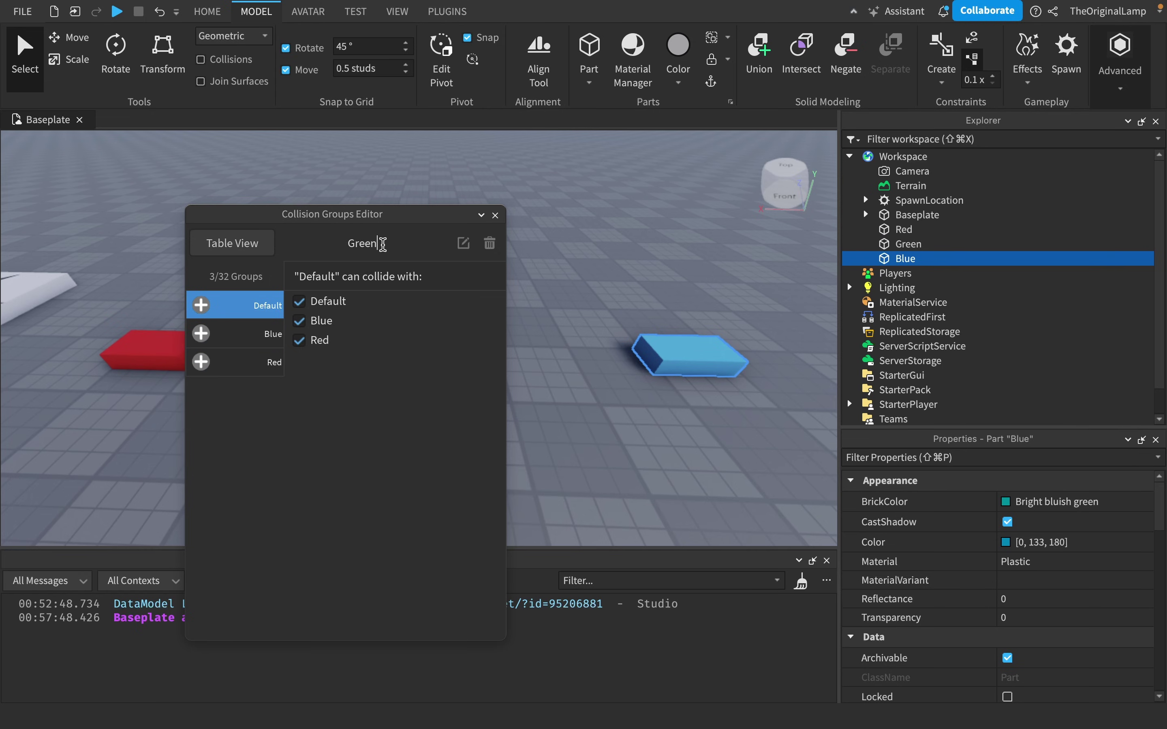
{"action": "type", "text": "Green"}
{"action": "key", "text": "Return"}
- Review the Blue, Green and Red groups' collision settings
{"action": "left_click", "coordinate": [247, 334]}
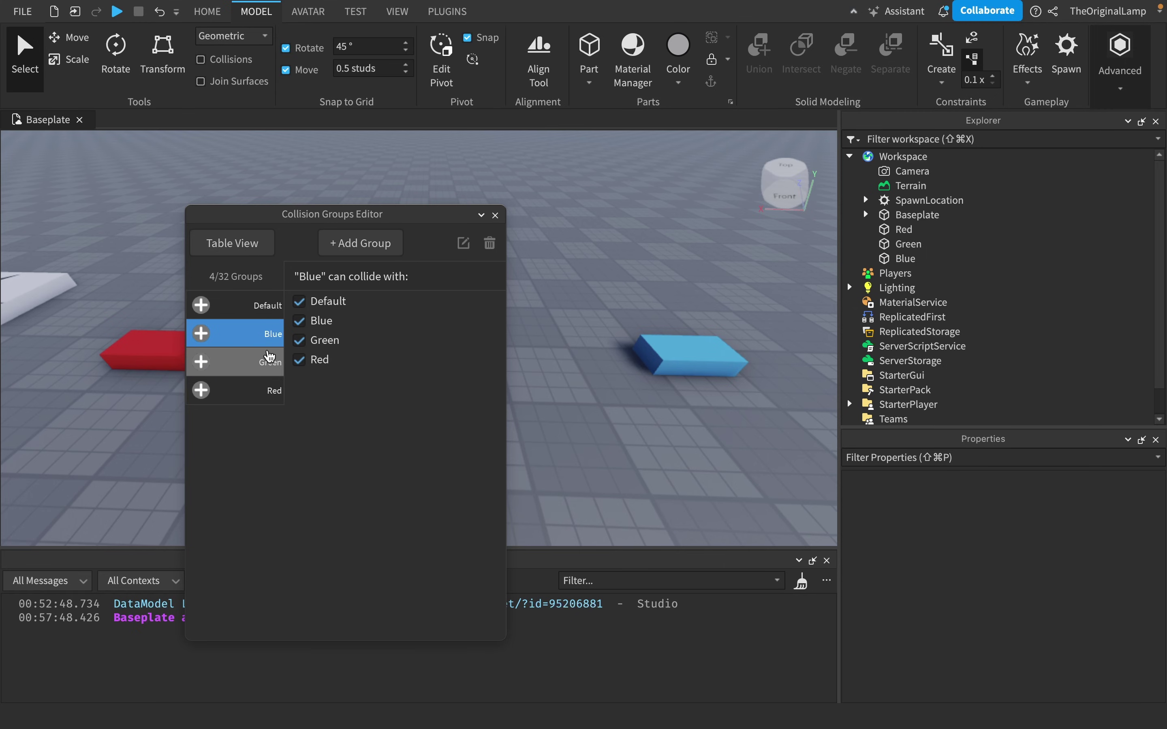
{"action": "left_click", "coordinate": [277, 363]}
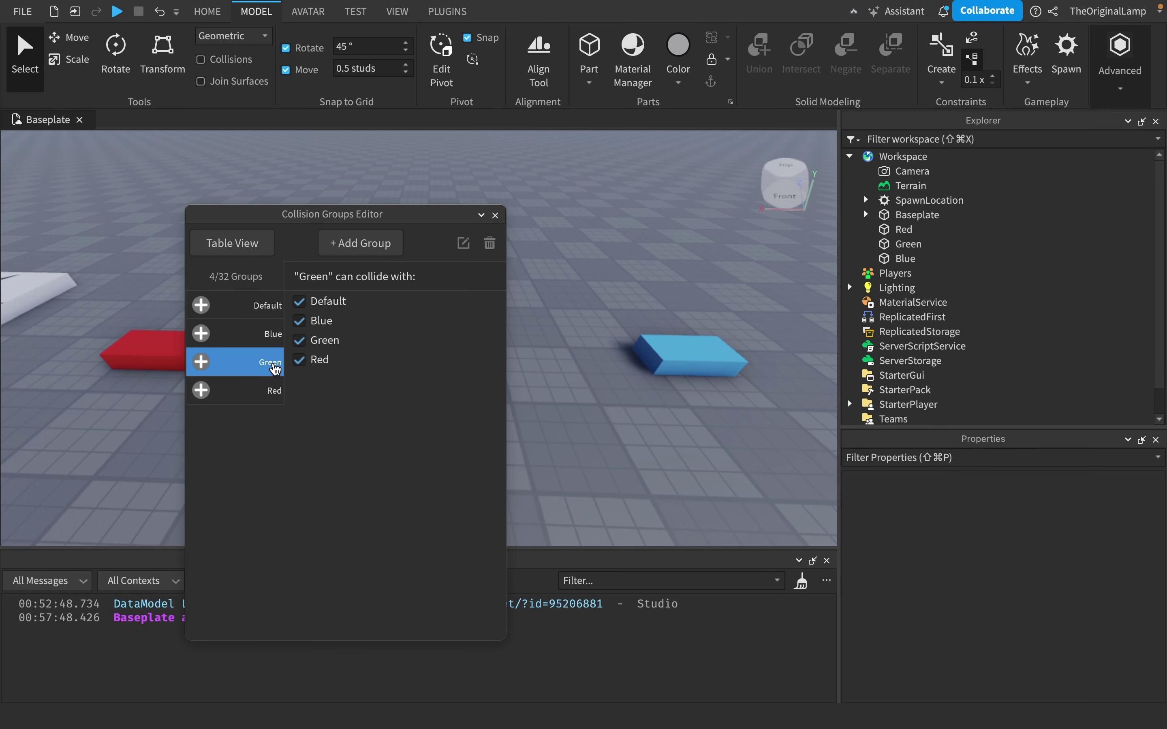
{"action": "left_click", "coordinate": [271, 393]}
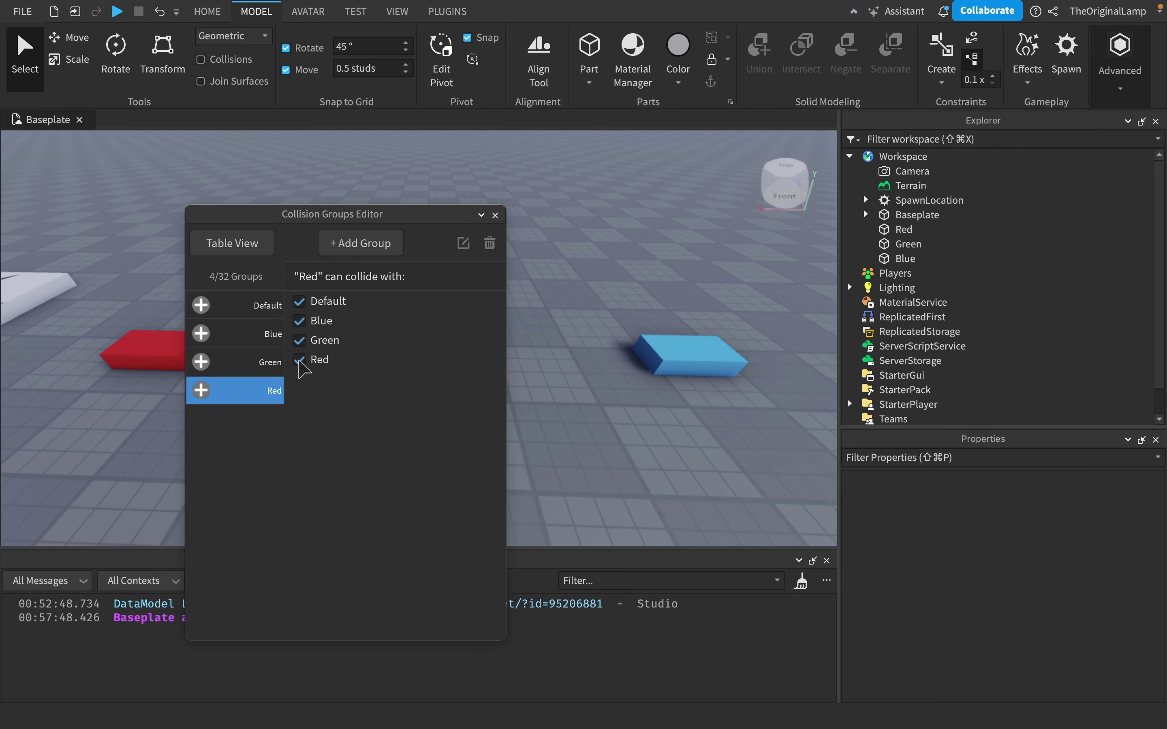
- Stop Blue, Green and Red from colliding with themselves, then review Default's settings
{"action": "left_click", "coordinate": [250, 369]}
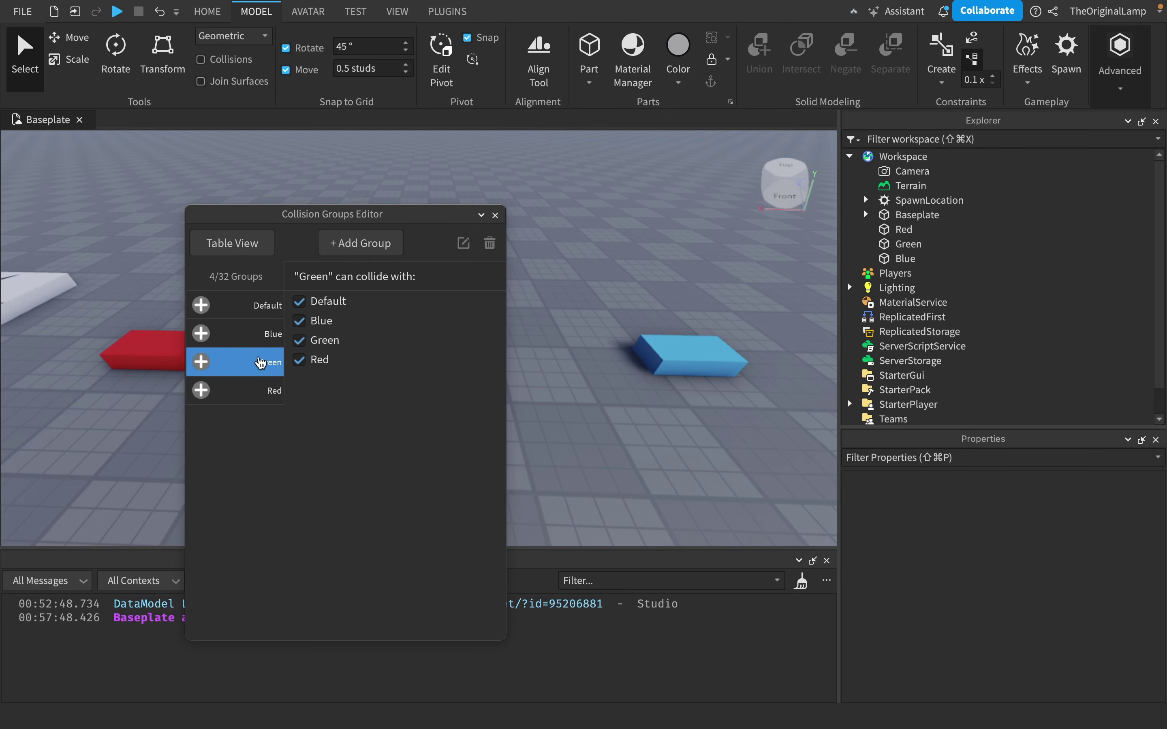
{"action": "left_click", "coordinate": [254, 340]}
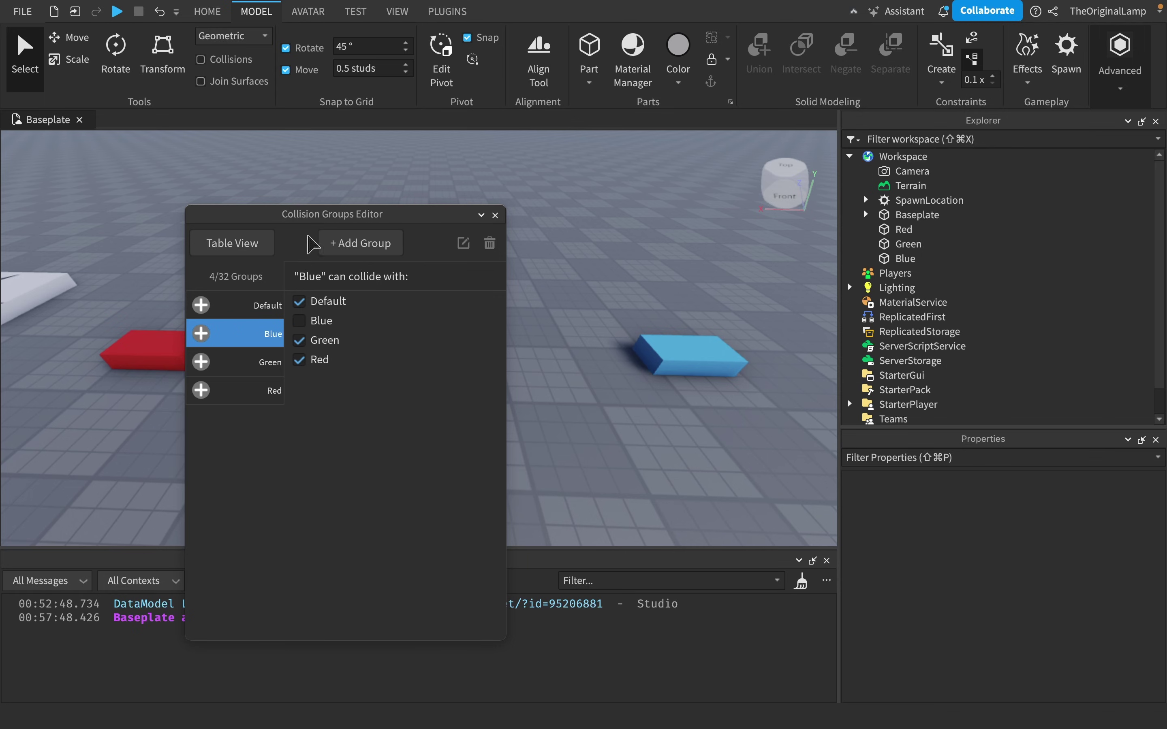
{"action": "left_click", "coordinate": [264, 367]}
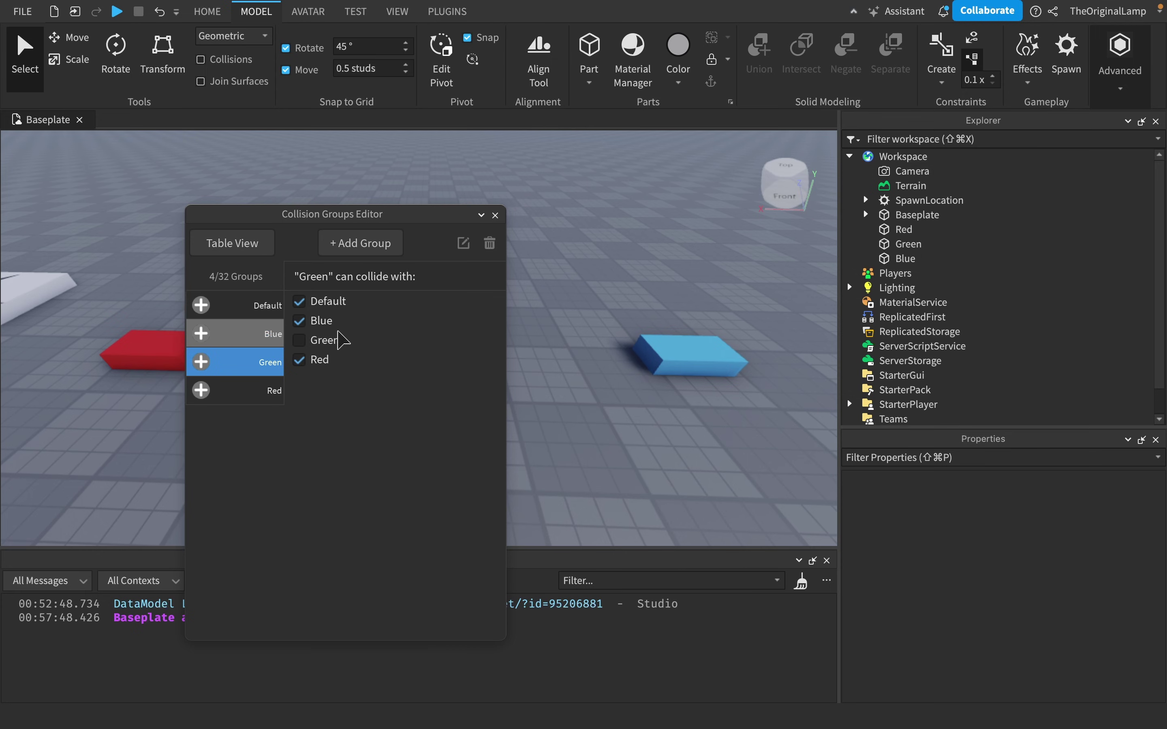
{"action": "key", "text": "Down"}
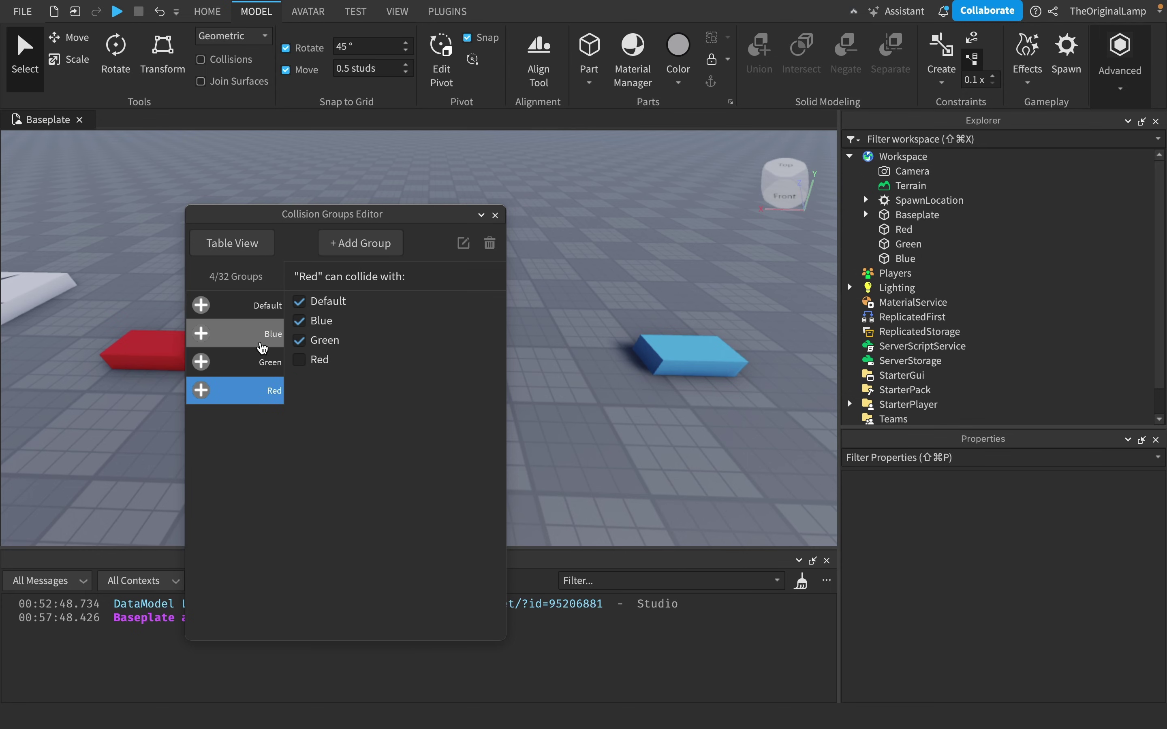
{"action": "left_click", "coordinate": [262, 340]}
{"action": "left_click", "coordinate": [261, 365]}
{"action": "left_click", "coordinate": [261, 389]}
{"action": "left_click", "coordinate": [262, 340]}
{"action": "left_click", "coordinate": [261, 365]}
{"action": "left_click", "coordinate": [261, 391]}
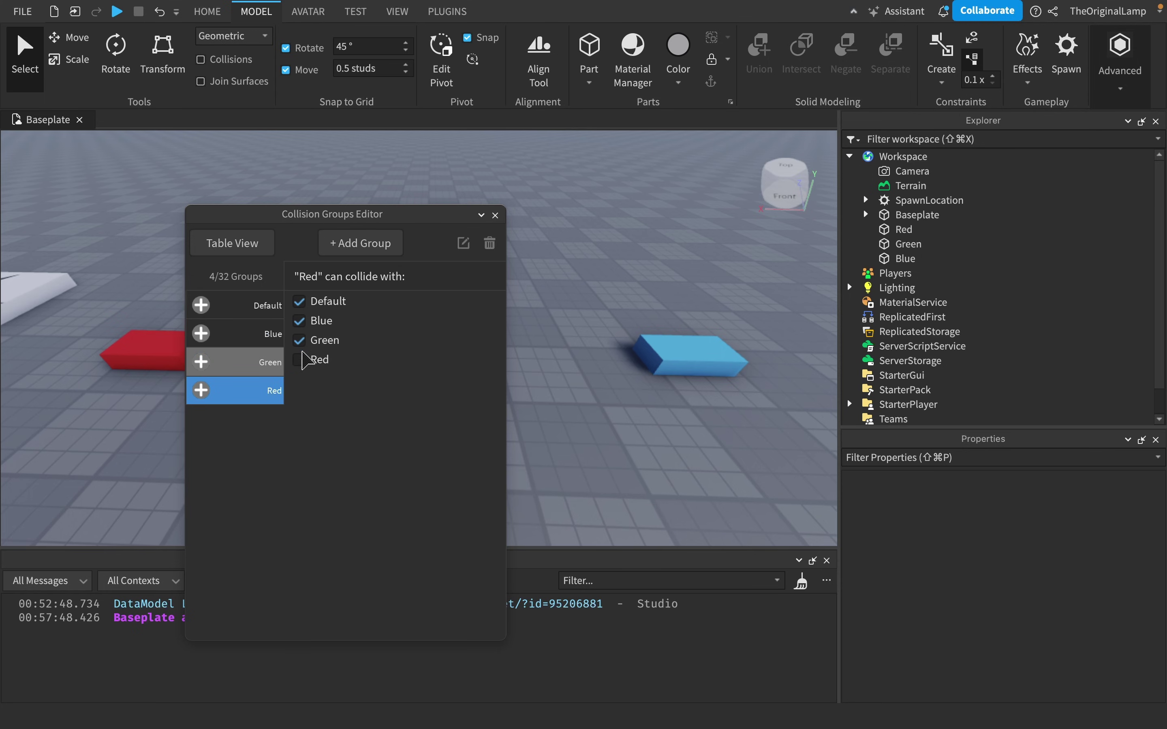
{"action": "left_click", "coordinate": [258, 305]}
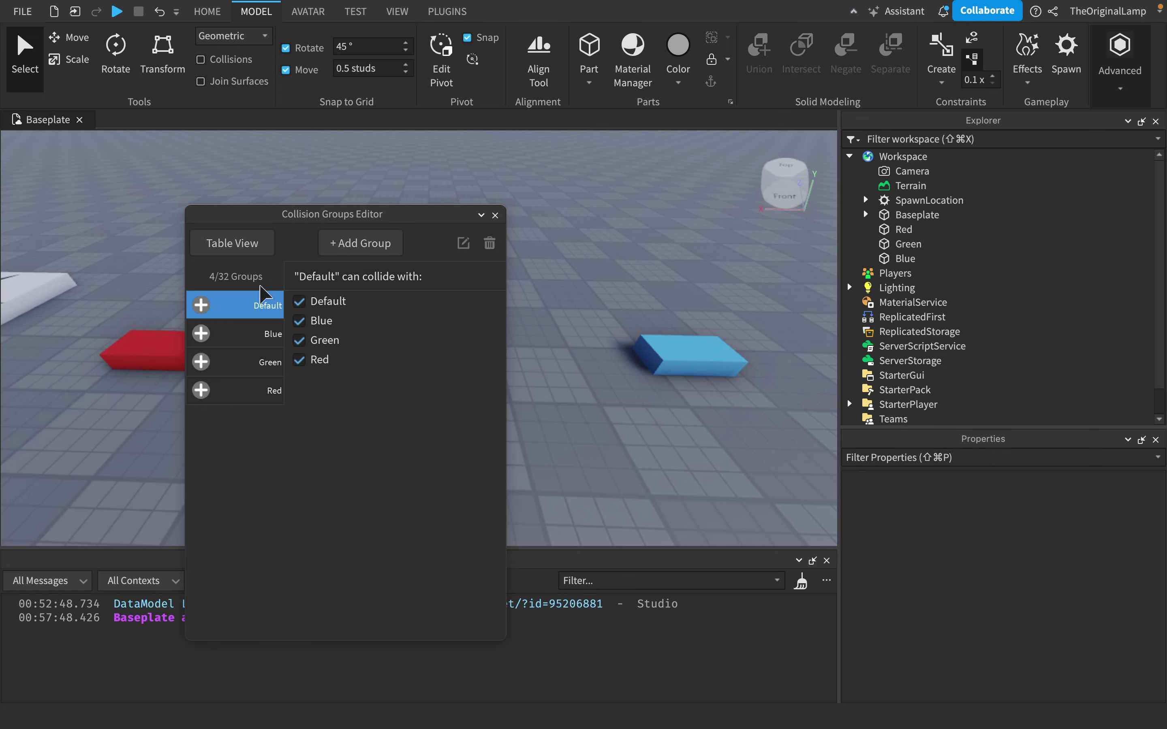
{"action": "left_click_drag", "start_coordinate": [300, 219], "coordinate": [336, 180]}
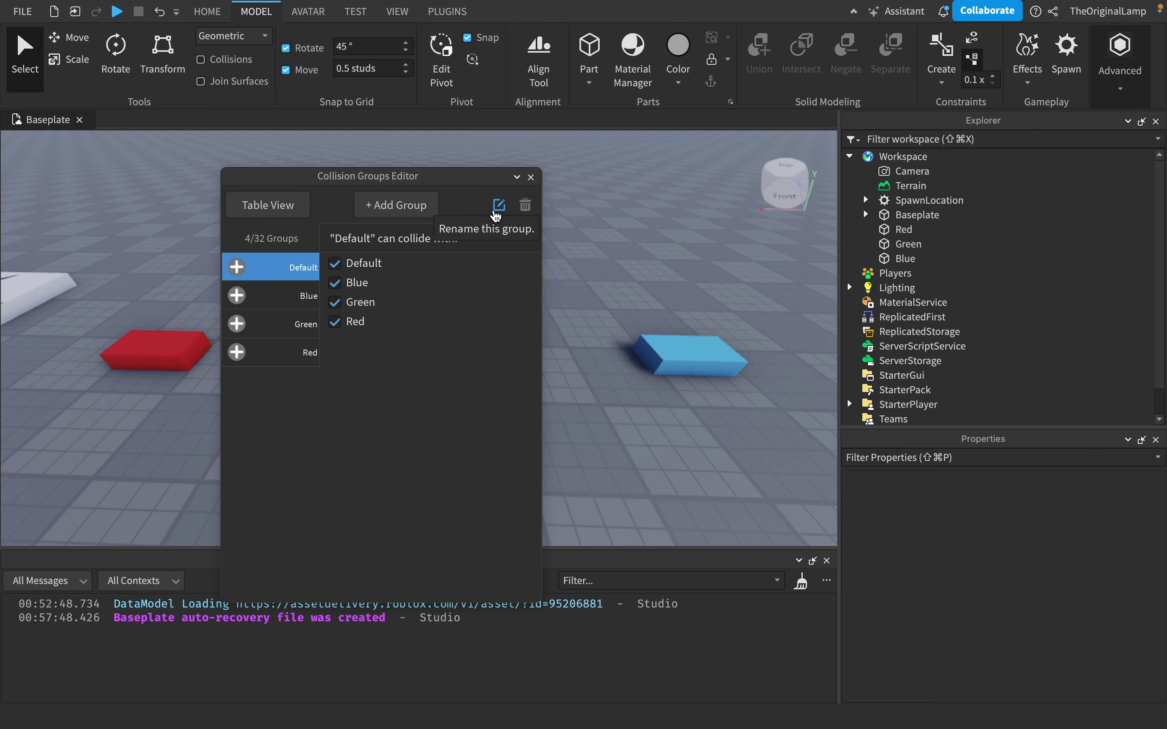
{"action": "double_click", "coordinate": [302, 297]}
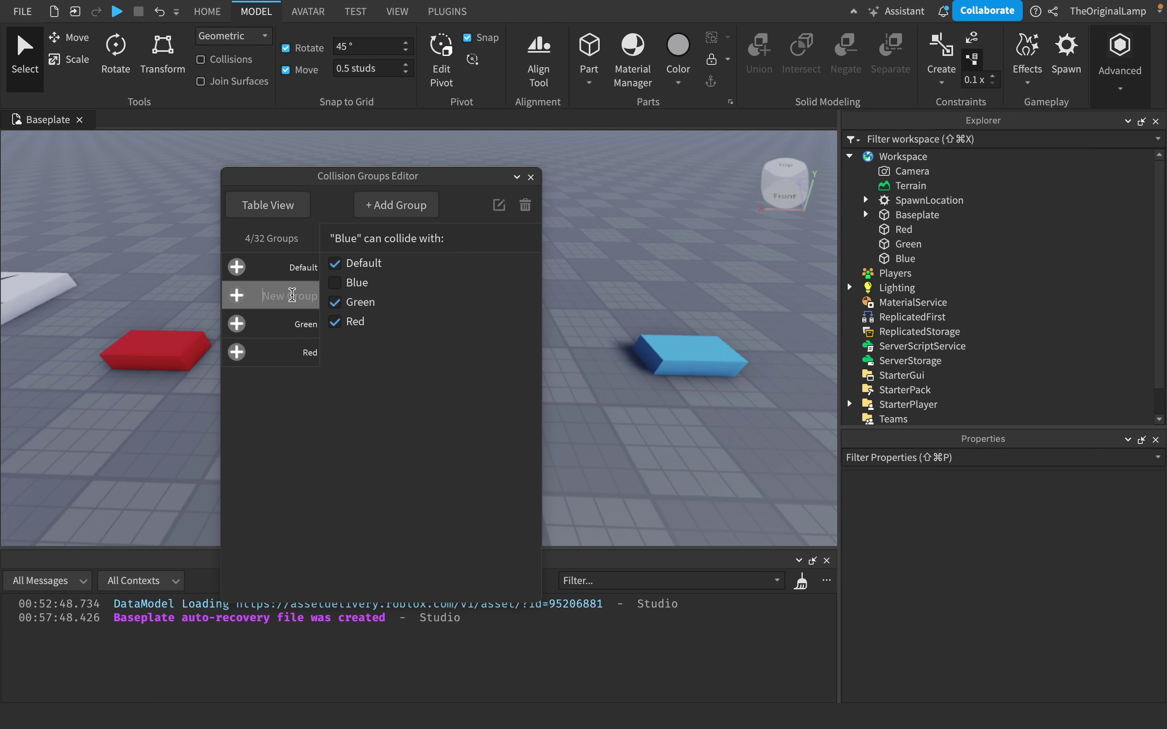
{"action": "left_click", "coordinate": [297, 324]}
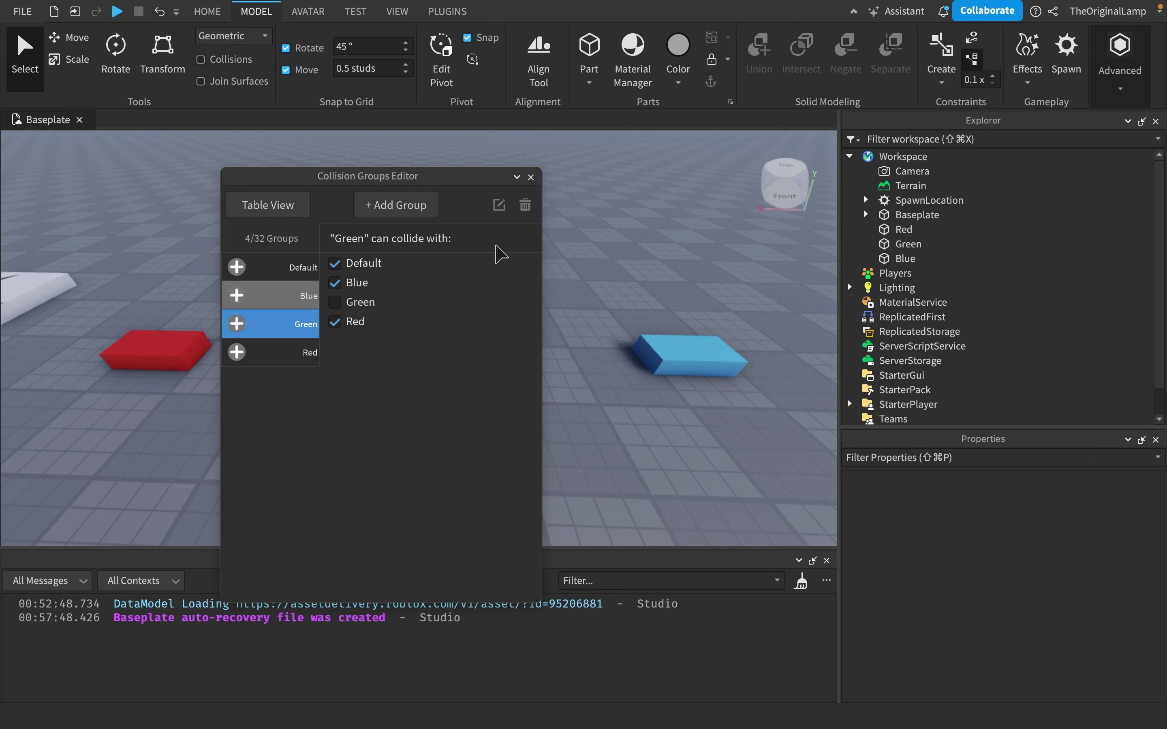
{"action": "left_click", "coordinate": [282, 298]}
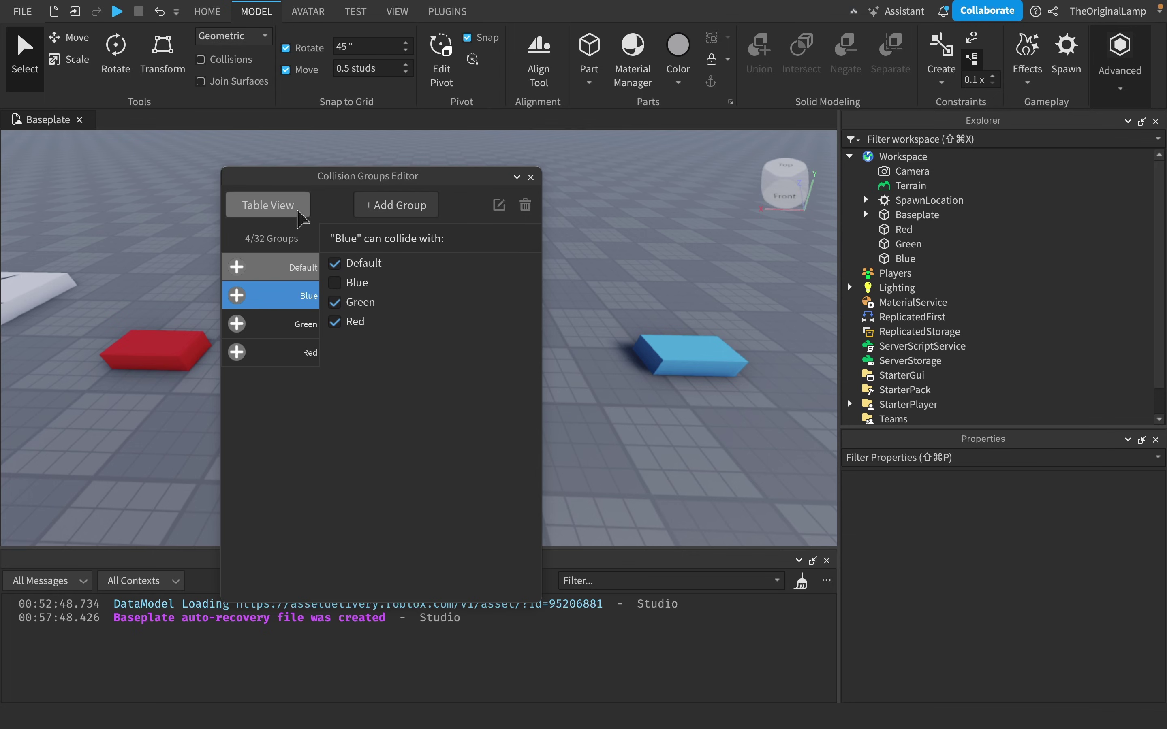
{"action": "left_click", "coordinate": [268, 205]}
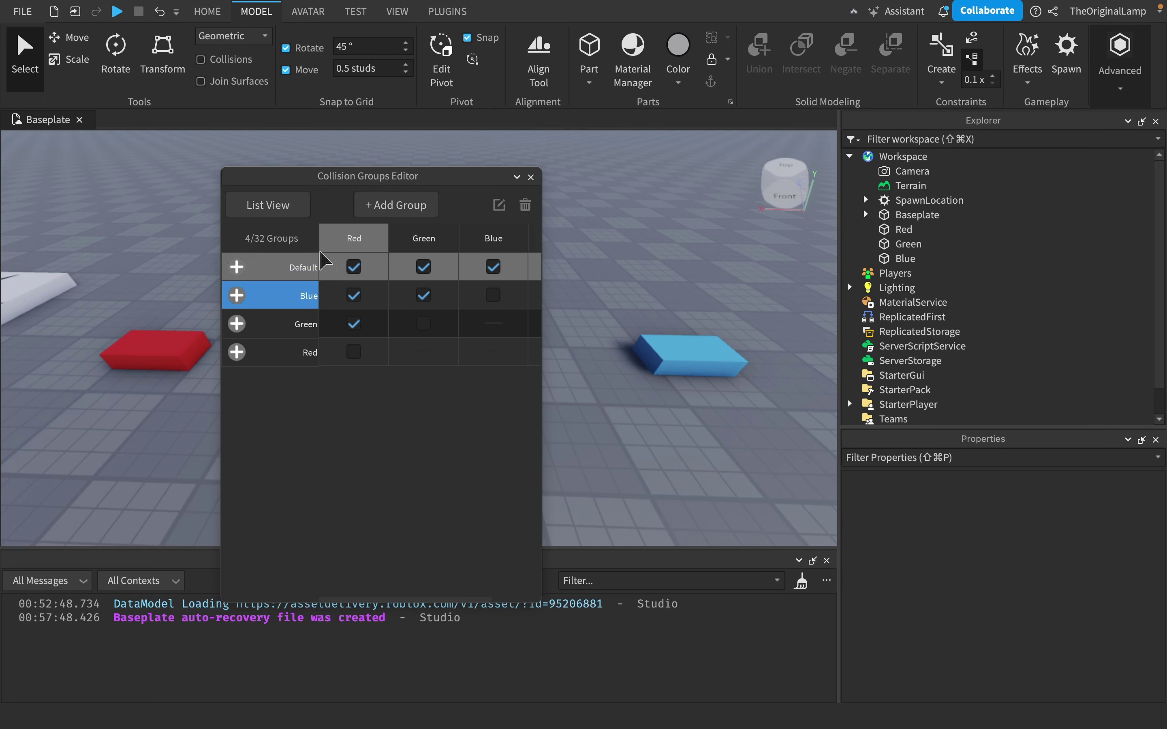
{"action": "left_click", "coordinate": [268, 205]}
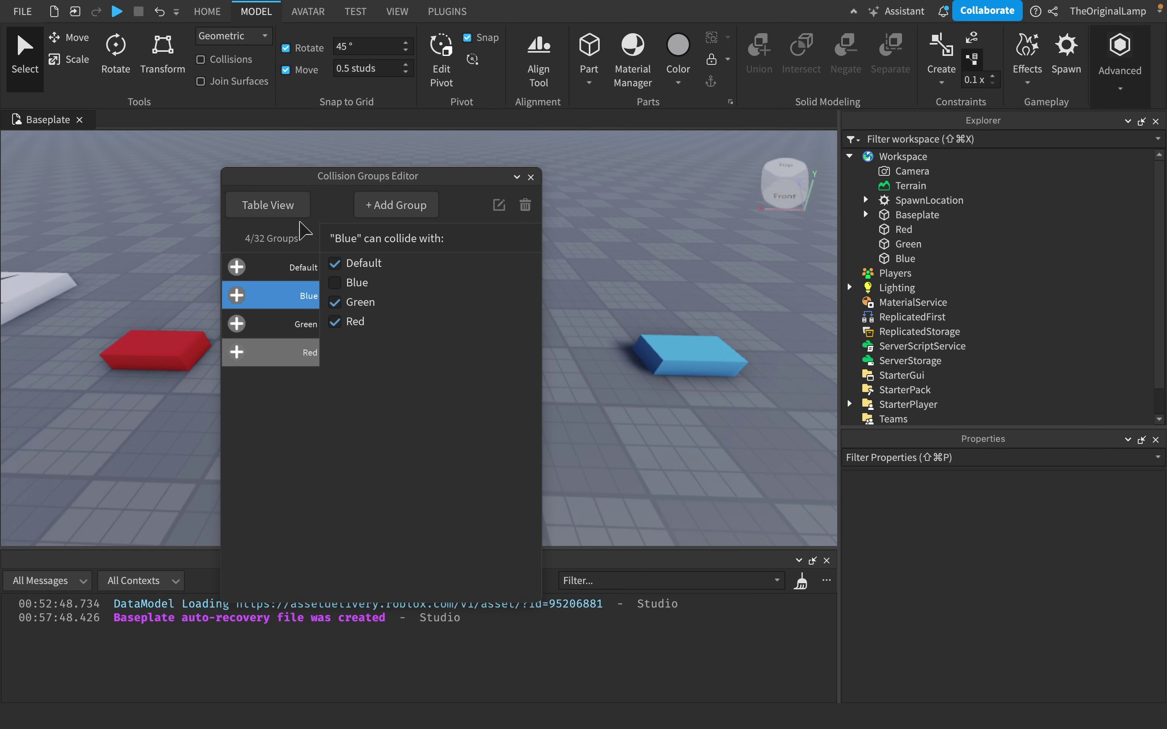
{"action": "left_click", "coordinate": [278, 205]}
{"action": "left_click", "coordinate": [264, 205]}
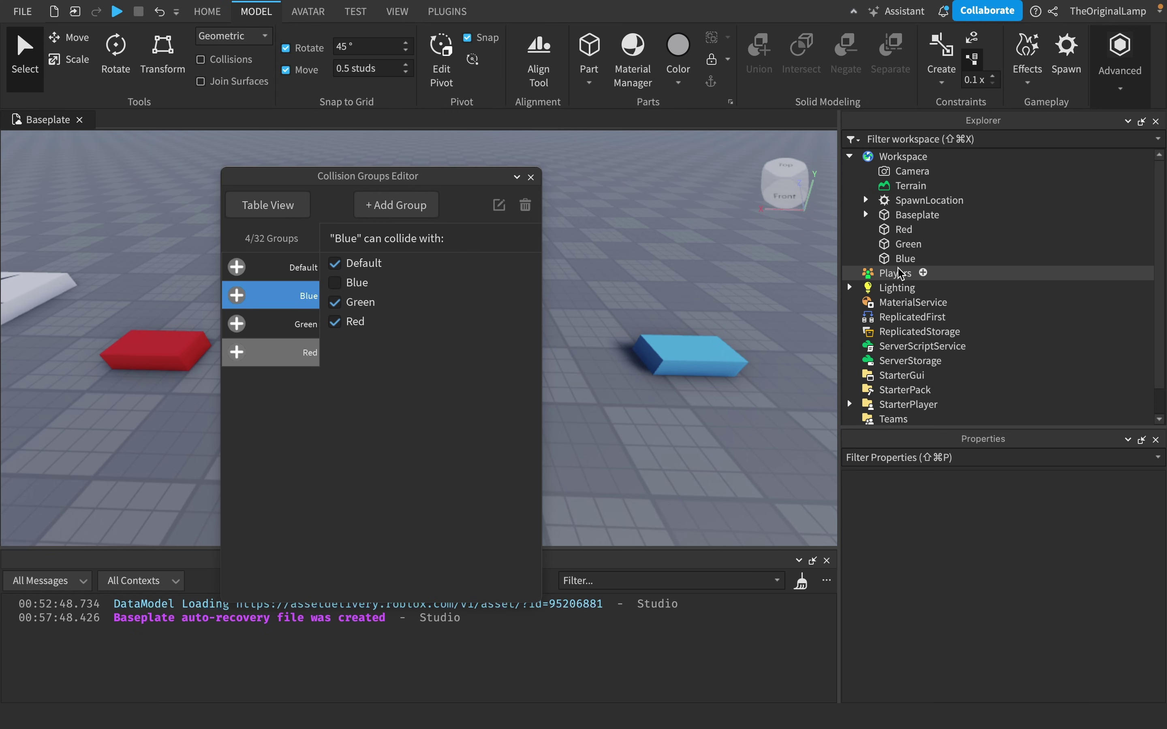
- Narrow the floating Collision Groups Editor and place it over the viewport's lower centre
{"action": "left_click_drag", "start_coordinate": [451, 183], "coordinate": [375, 149]}
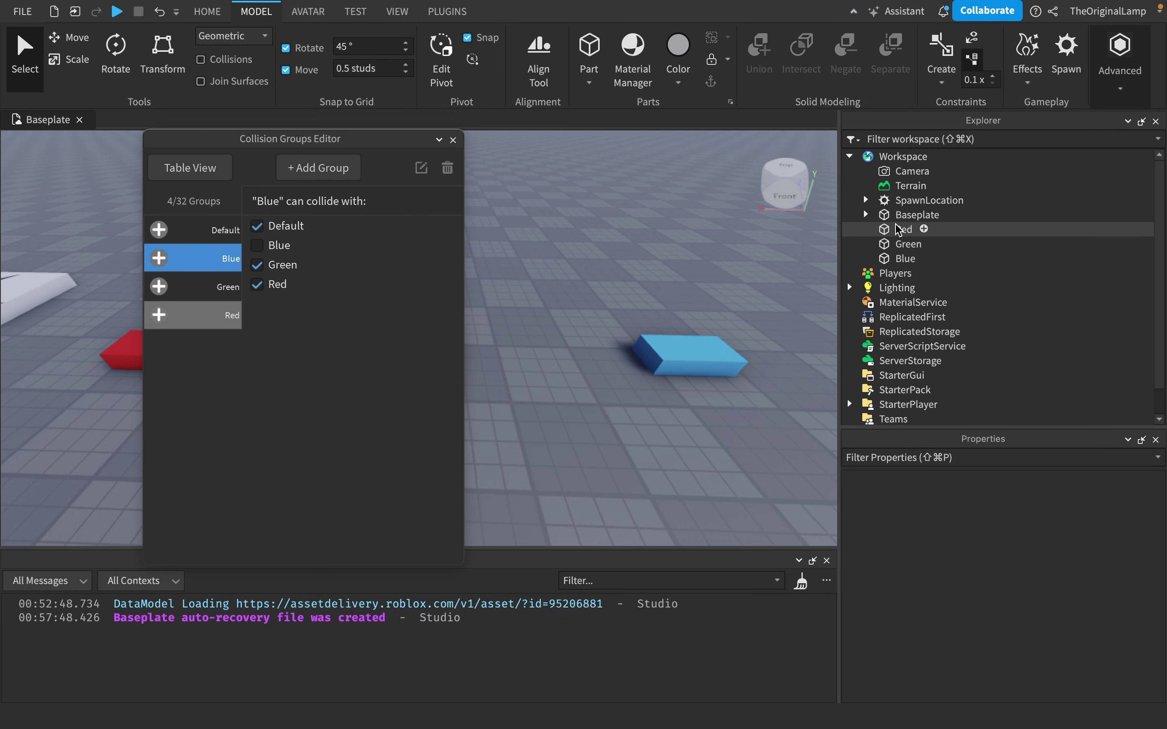
{"action": "left_click", "coordinate": [898, 230]}
{"action": "left_click_drag", "start_coordinate": [290, 138], "coordinate": [584, 125]}
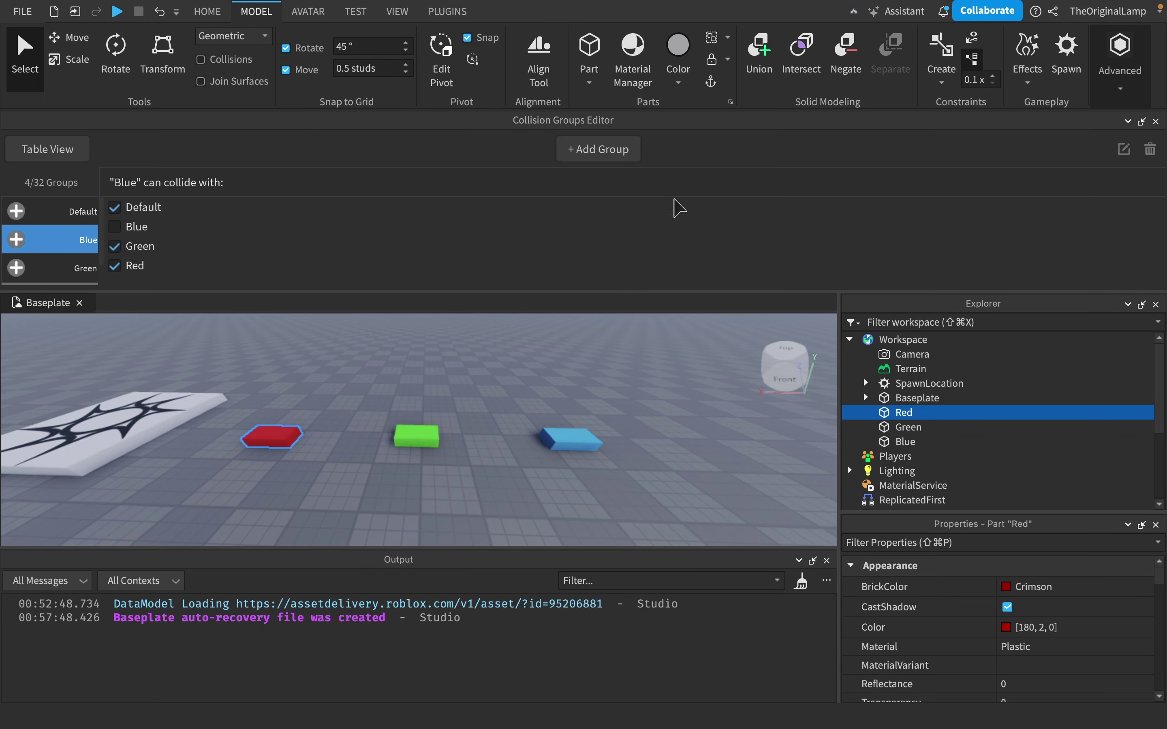
{"action": "left_click_drag", "start_coordinate": [698, 122], "coordinate": [593, 136]}
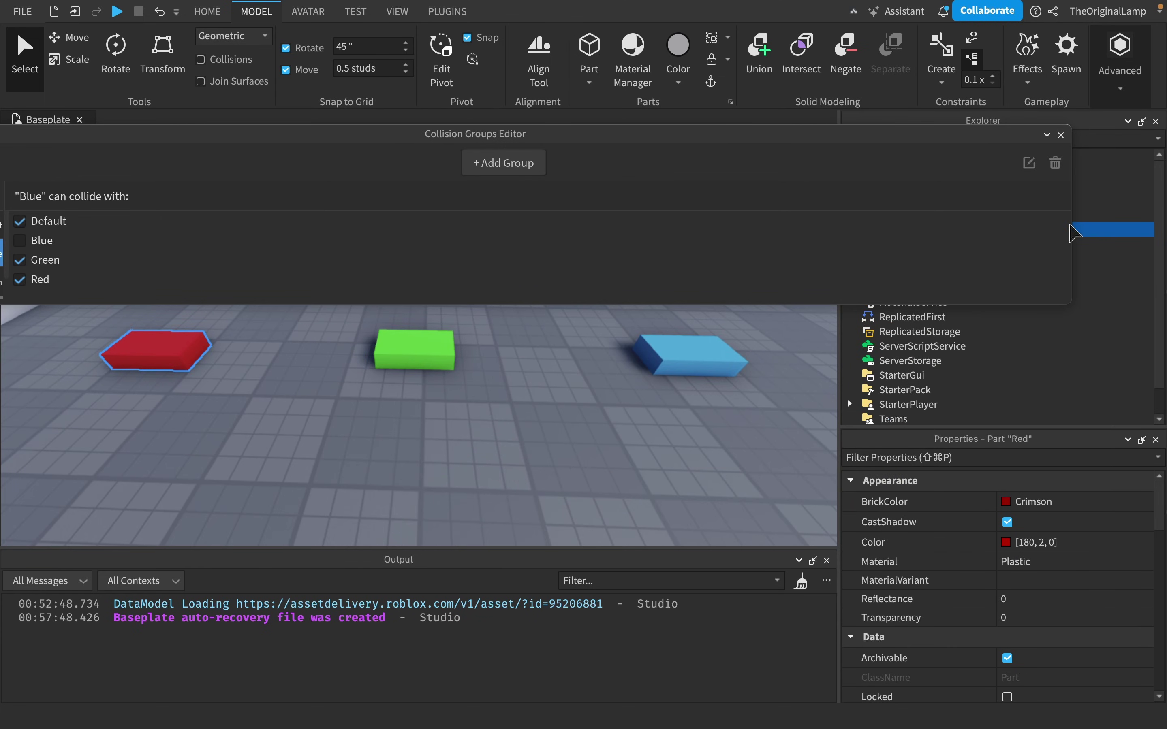
{"action": "left_click_drag", "start_coordinate": [1069, 232], "coordinate": [176, 228]}
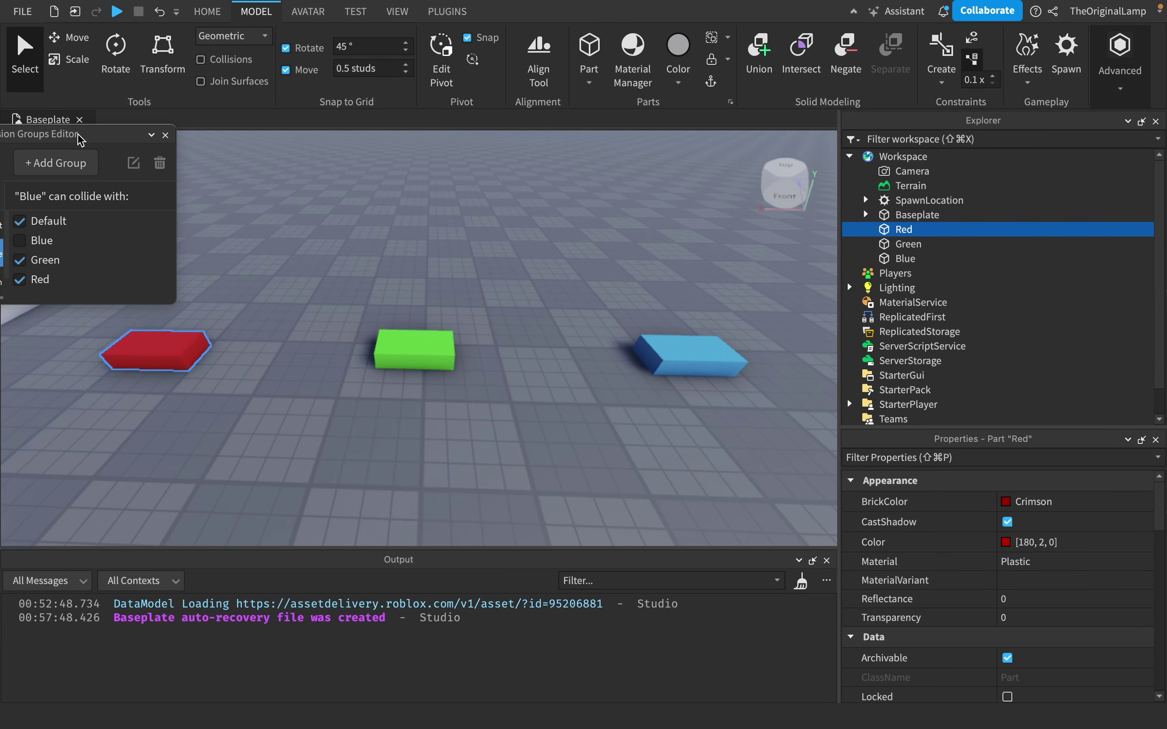
{"action": "left_click_drag", "start_coordinate": [79, 136], "coordinate": [362, 375]}
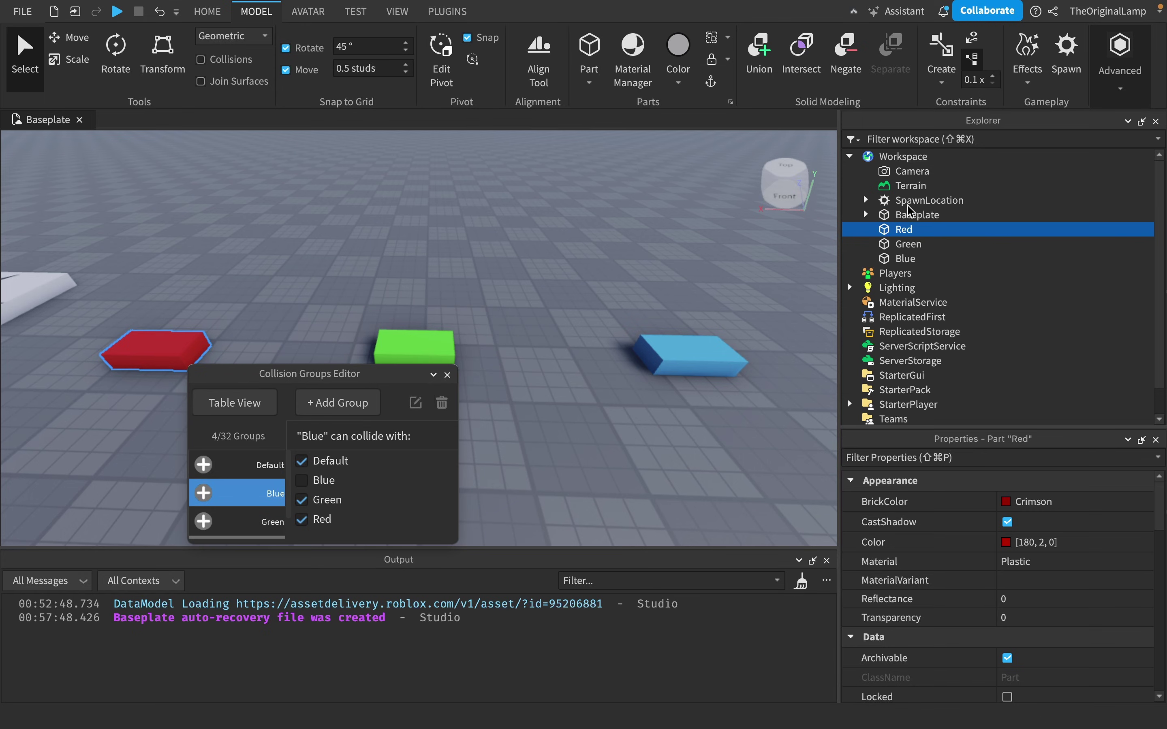
- Reselect the Red part and scroll to its collision settings
{"action": "left_click", "coordinate": [906, 215]}
{"action": "left_click", "coordinate": [902, 230]}
{"action": "scroll", "coordinate": [253, 513], "scroll_direction": "down", "scroll_amount": 1}
- Set the Red part's CollisionGroup property to Red
{"action": "left_click", "coordinate": [251, 524]}
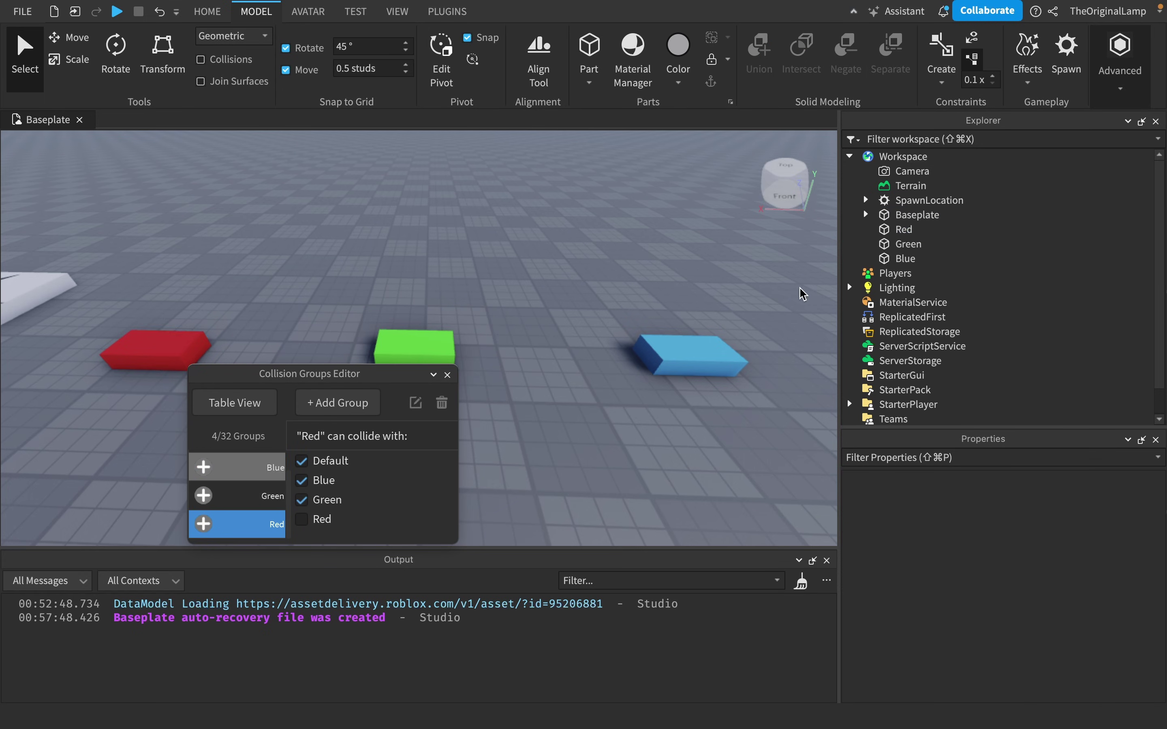
{"action": "left_click", "coordinate": [904, 230]}
{"action": "scroll", "coordinate": [991, 505], "scroll_direction": "down", "scroll_amount": 5}
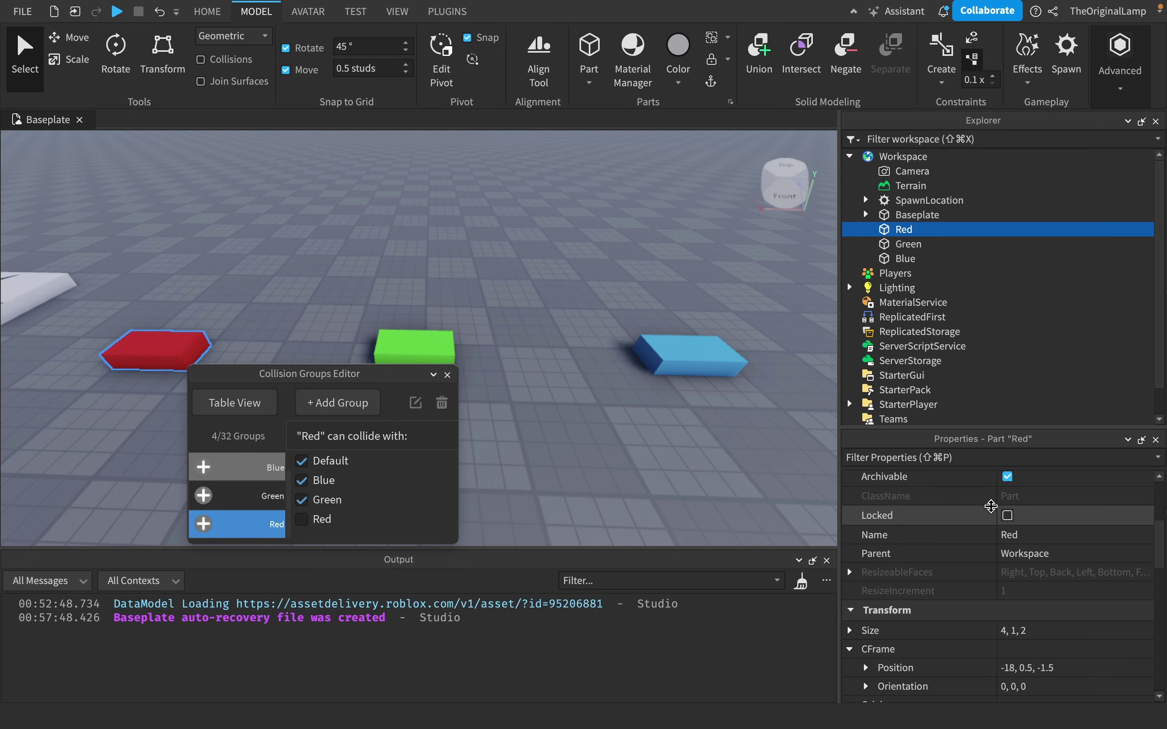
{"action": "scroll", "coordinate": [991, 506], "scroll_direction": "down", "scroll_amount": 10}
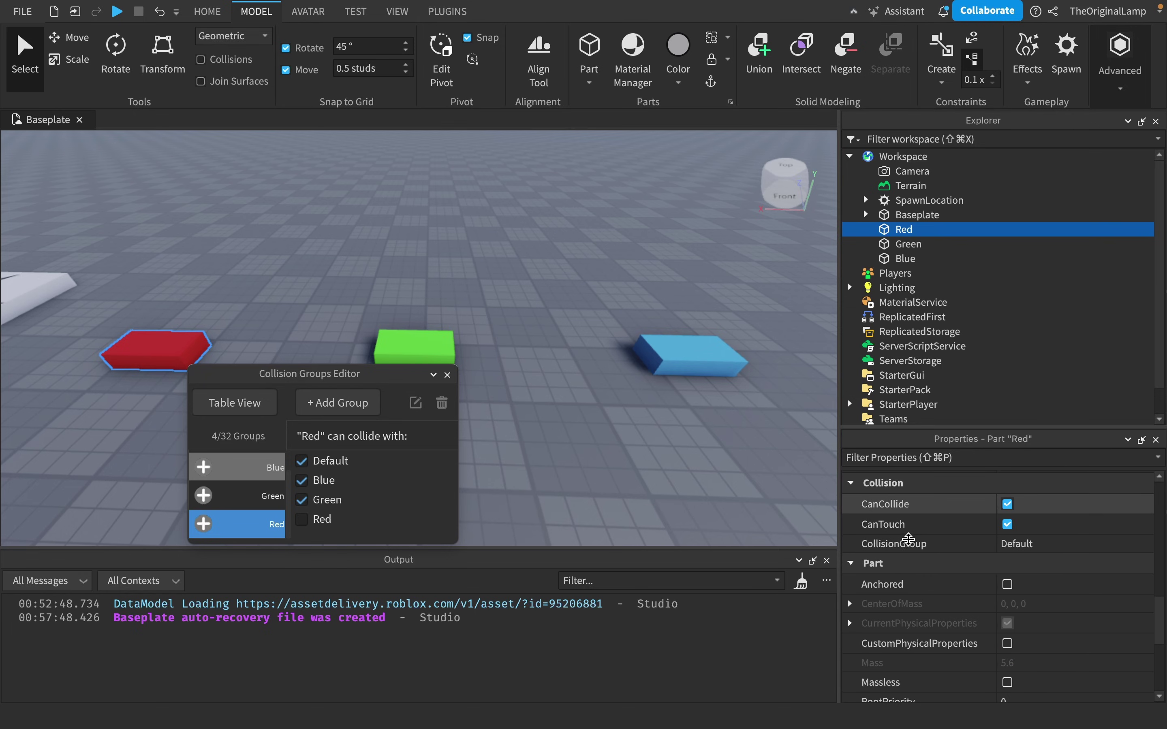
{"action": "scroll", "coordinate": [911, 551], "scroll_direction": "up", "scroll_amount": 1}
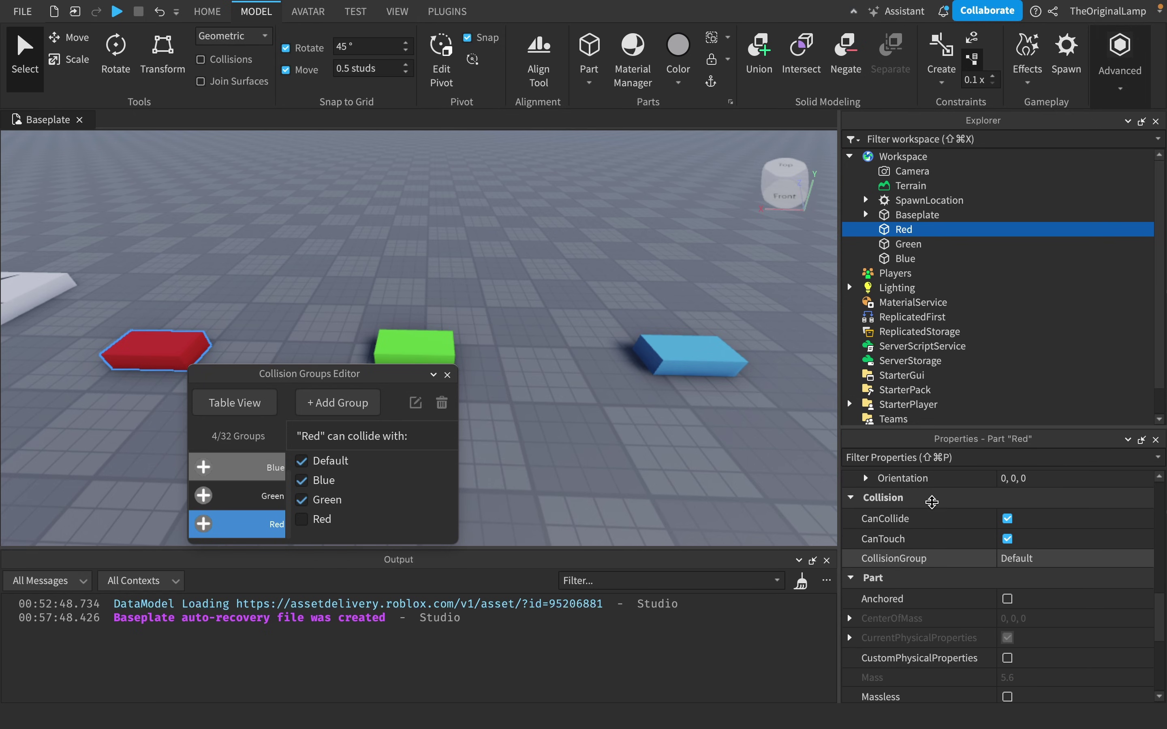
{"action": "left_click", "coordinate": [1015, 559]}
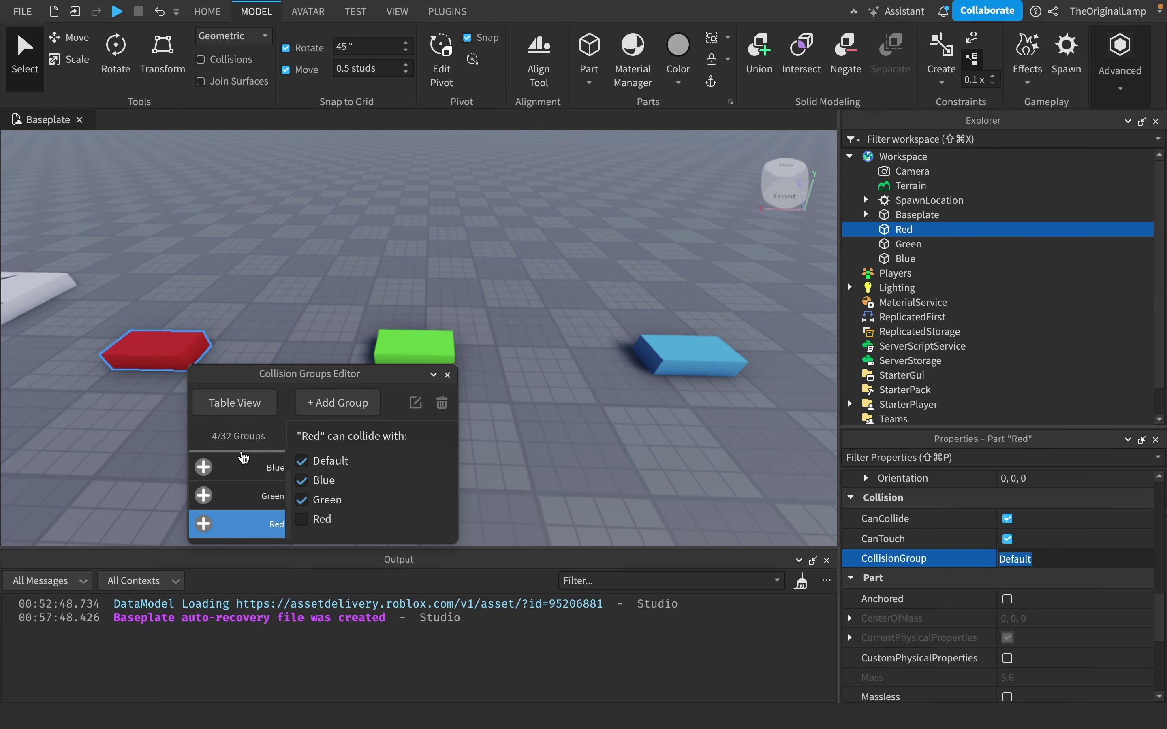
{"action": "left_click", "coordinate": [1040, 557]}
{"action": "left_click", "coordinate": [999, 558]}
{"action": "double_click", "coordinate": [1014, 560]}
{"action": "type", "text": "R"}
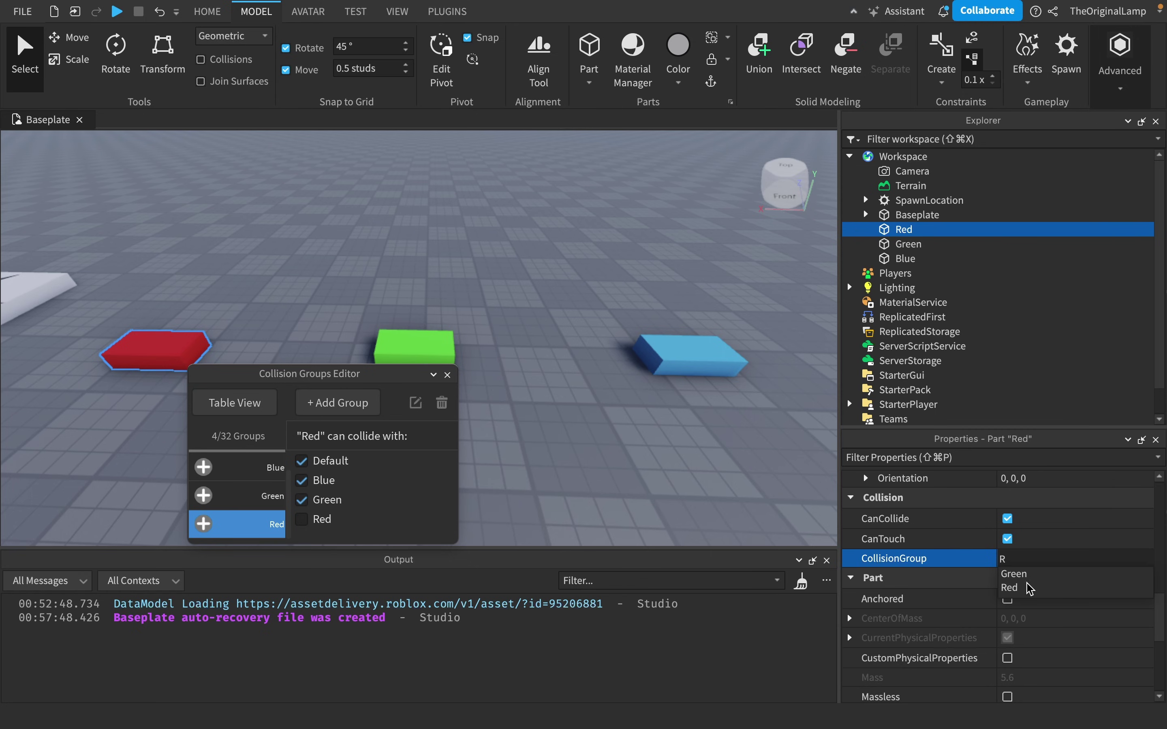
{"action": "left_click", "coordinate": [1027, 589]}
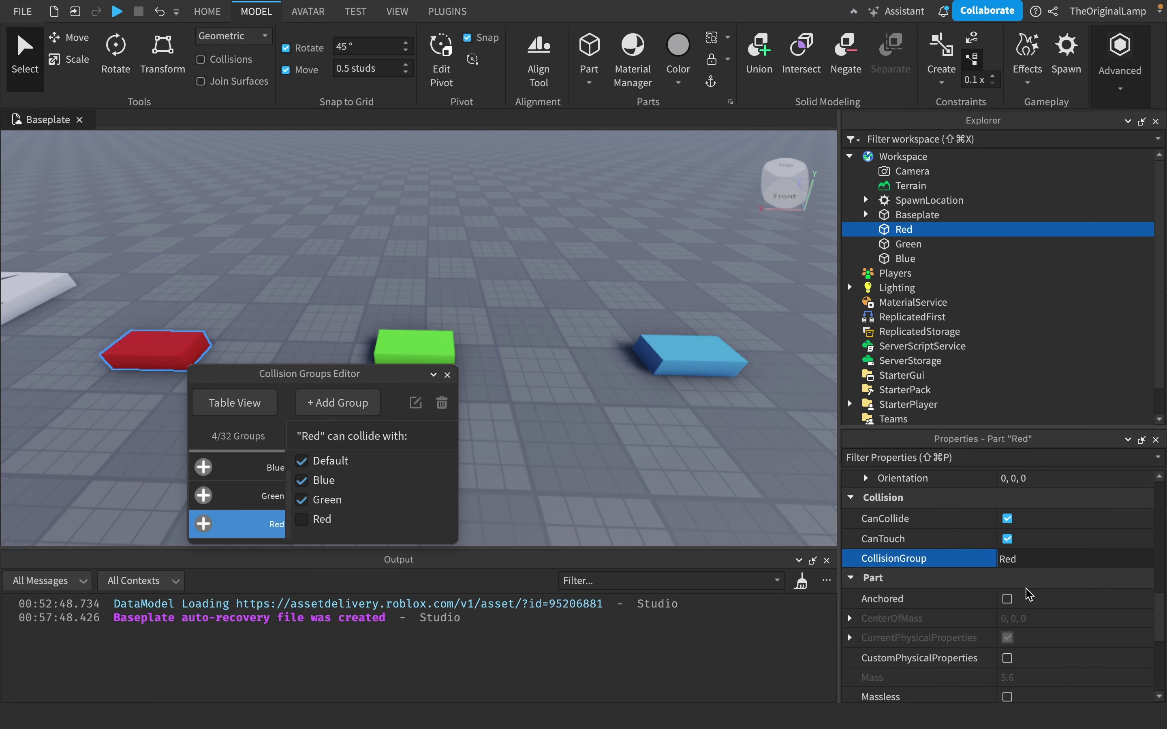
- Check the Blue part, then select the Green part and review its CollisionGroup
{"action": "left_click", "coordinate": [906, 259]}
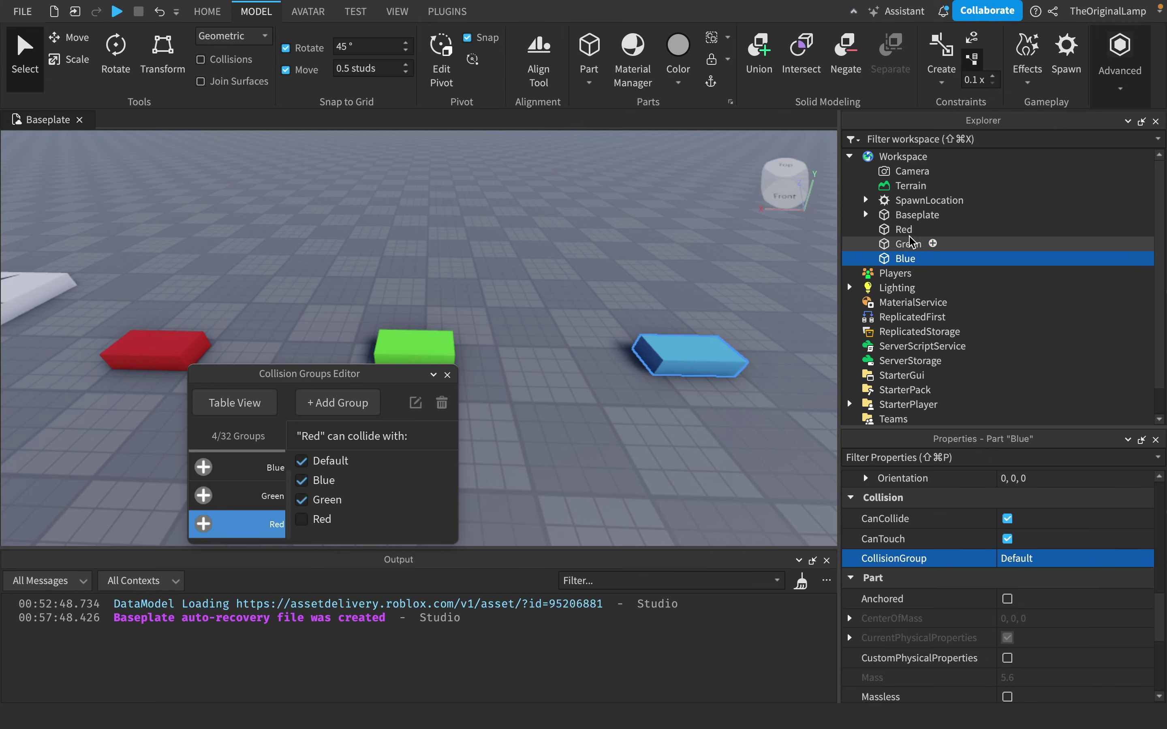
{"action": "left_click", "coordinate": [904, 229]}
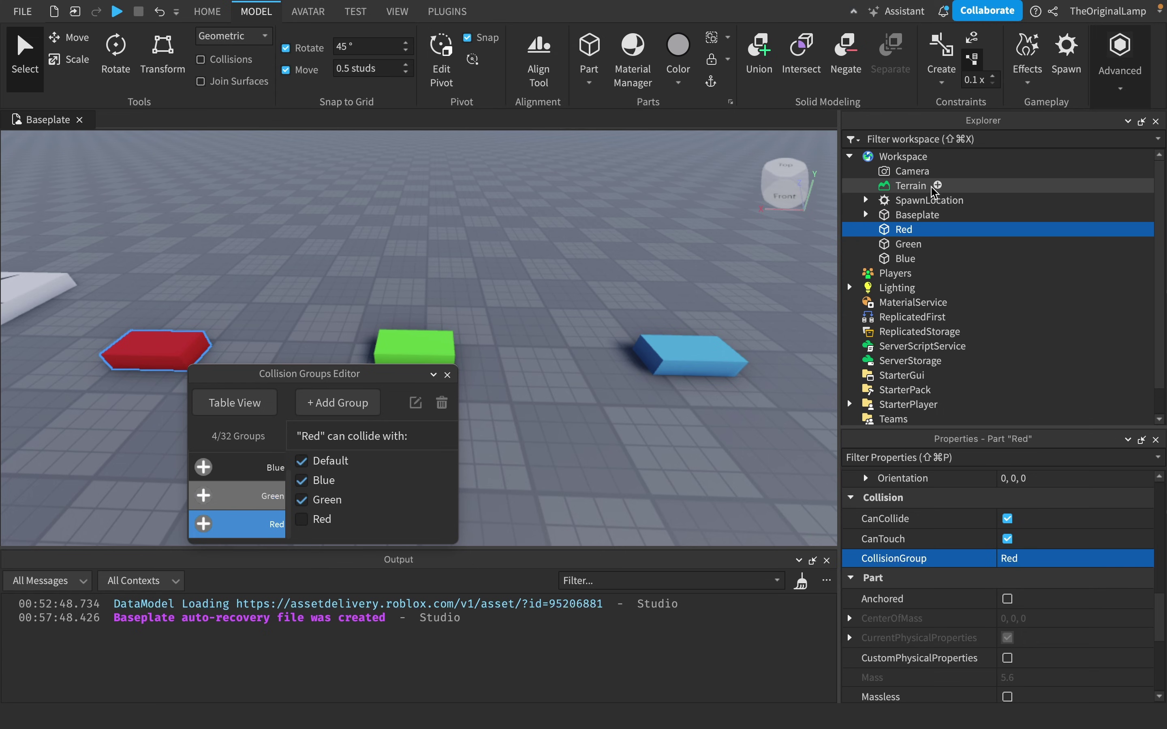
{"action": "left_click", "coordinate": [907, 245]}
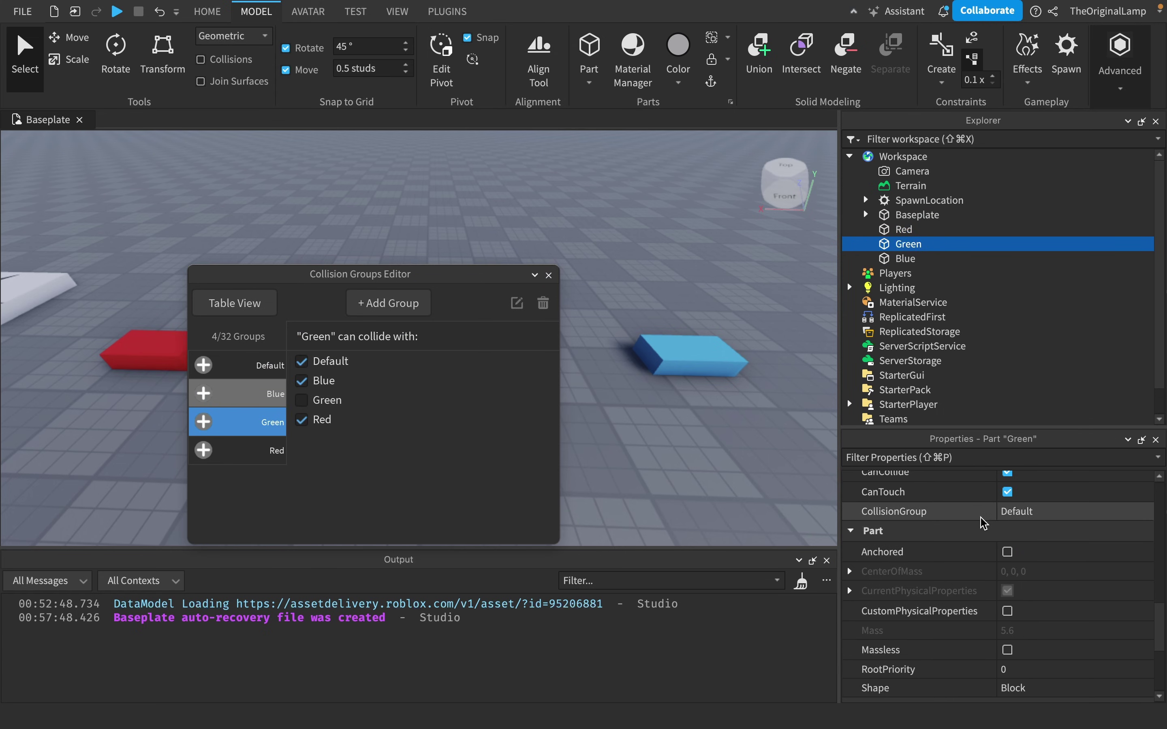
{"action": "scroll", "coordinate": [949, 519], "scroll_direction": "down", "scroll_amount": 2}
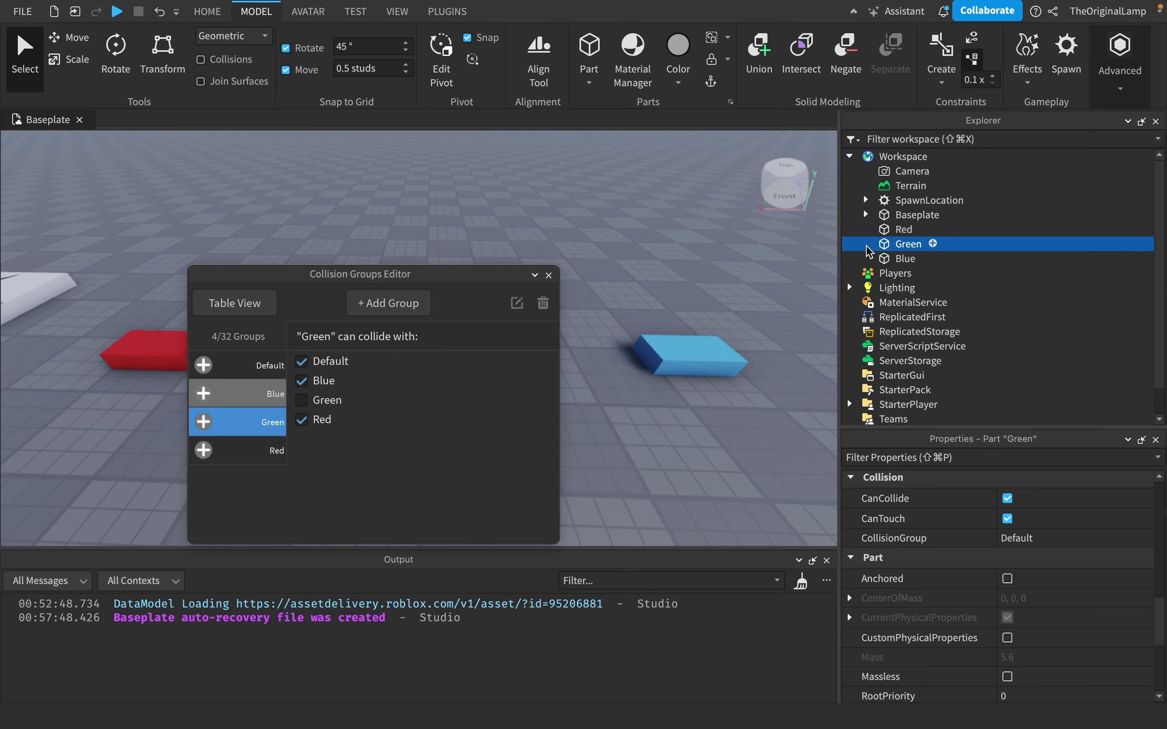
{"action": "scroll", "coordinate": [969, 601], "scroll_direction": "up", "scroll_amount": 1}
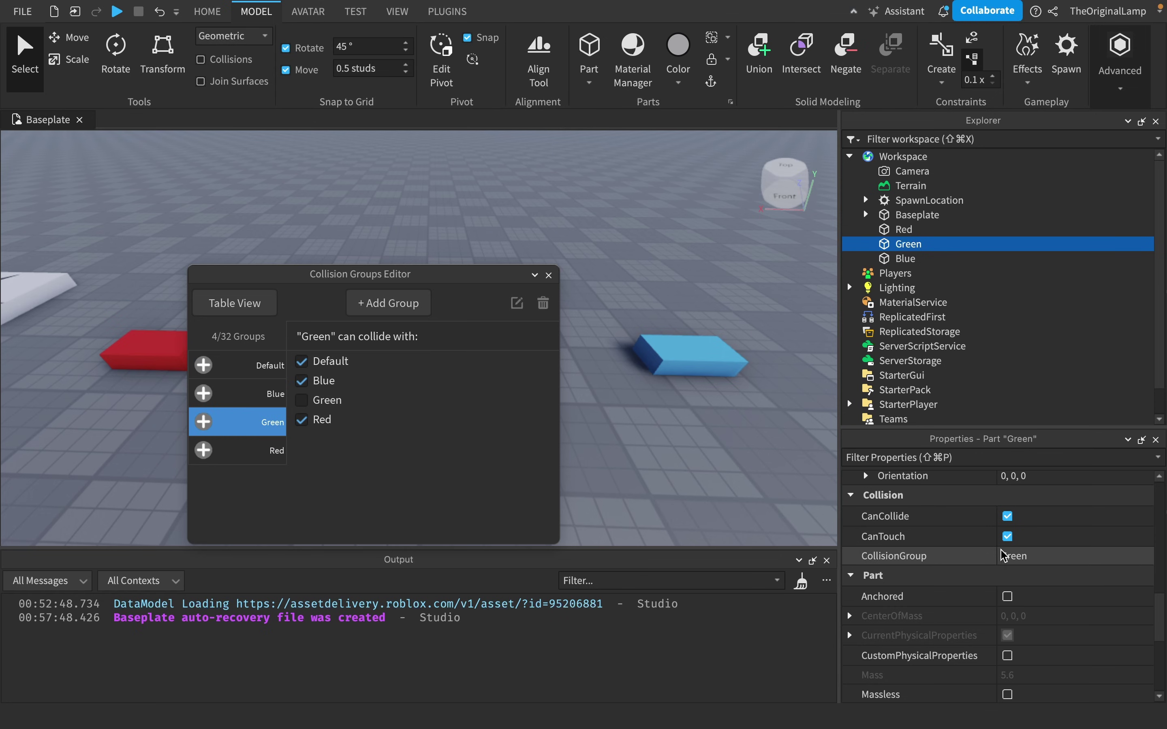
- Select the Blue part and move the Collision Groups window out of the way
{"action": "left_click", "coordinate": [906, 259]}
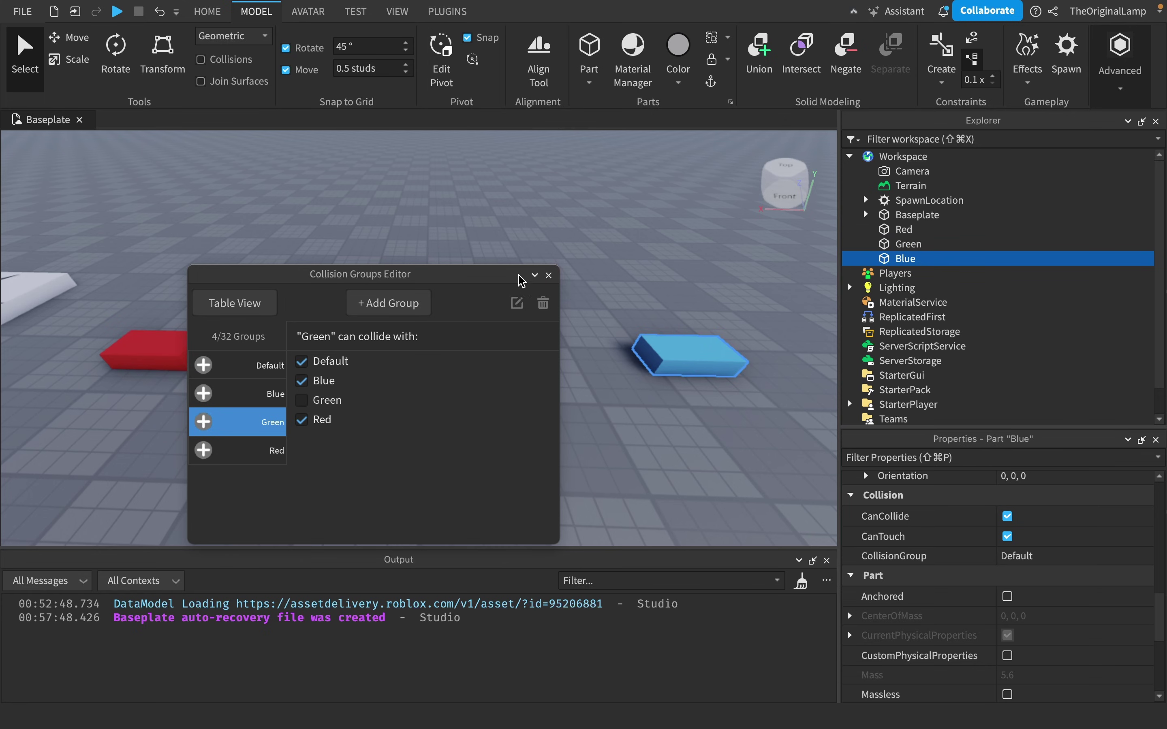
{"action": "left_click_drag", "start_coordinate": [521, 279], "coordinate": [627, 217]}
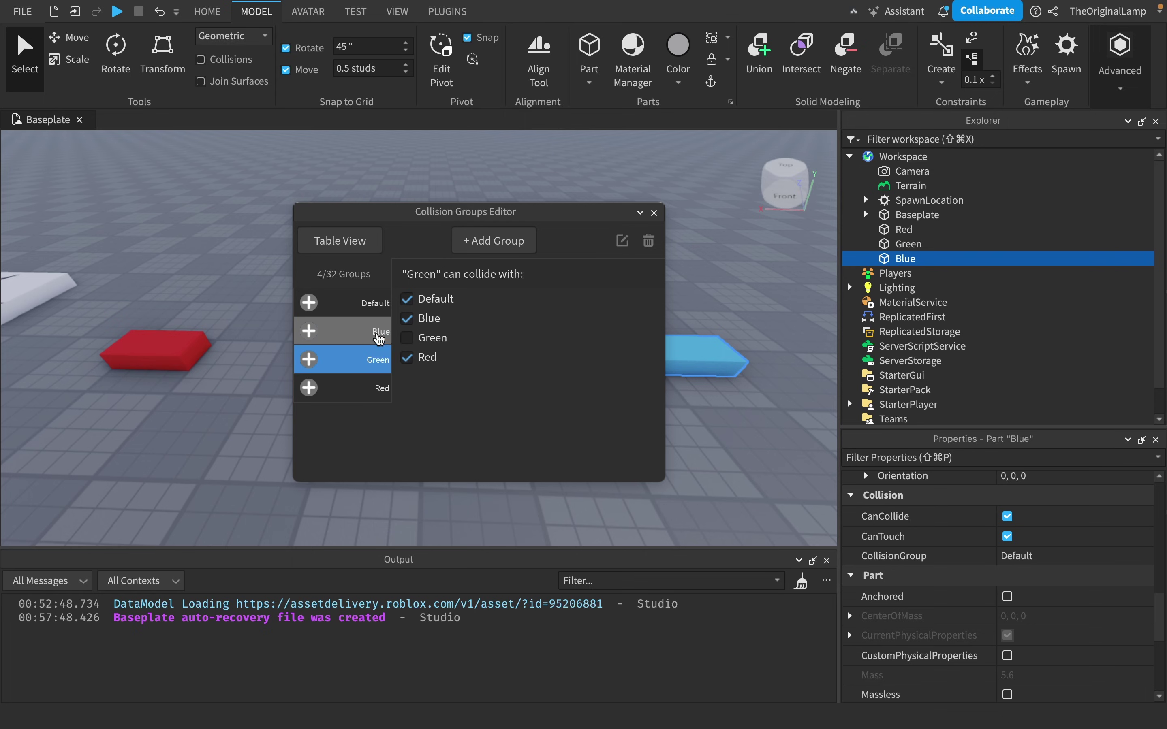
{"action": "left_click", "coordinate": [928, 259]}
- Insert a Script into the Blue part and close the Collision Groups window
{"action": "left_click", "coordinate": [900, 320]}
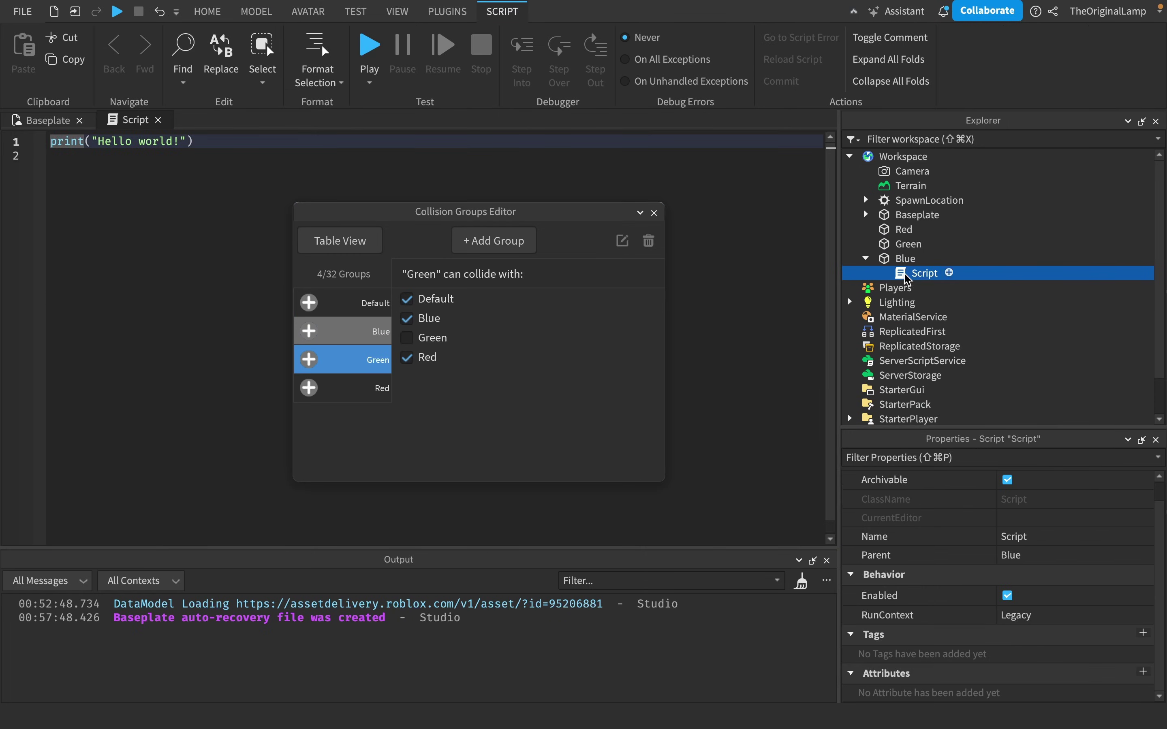
{"action": "left_click", "coordinate": [640, 213]}
{"action": "left_click", "coordinate": [651, 282]}
- Replace the sample code with script.Parent.CollisionGroup = ""
{"action": "left_click", "coordinate": [234, 150]}
{"action": "left_click", "coordinate": [215, 138]}
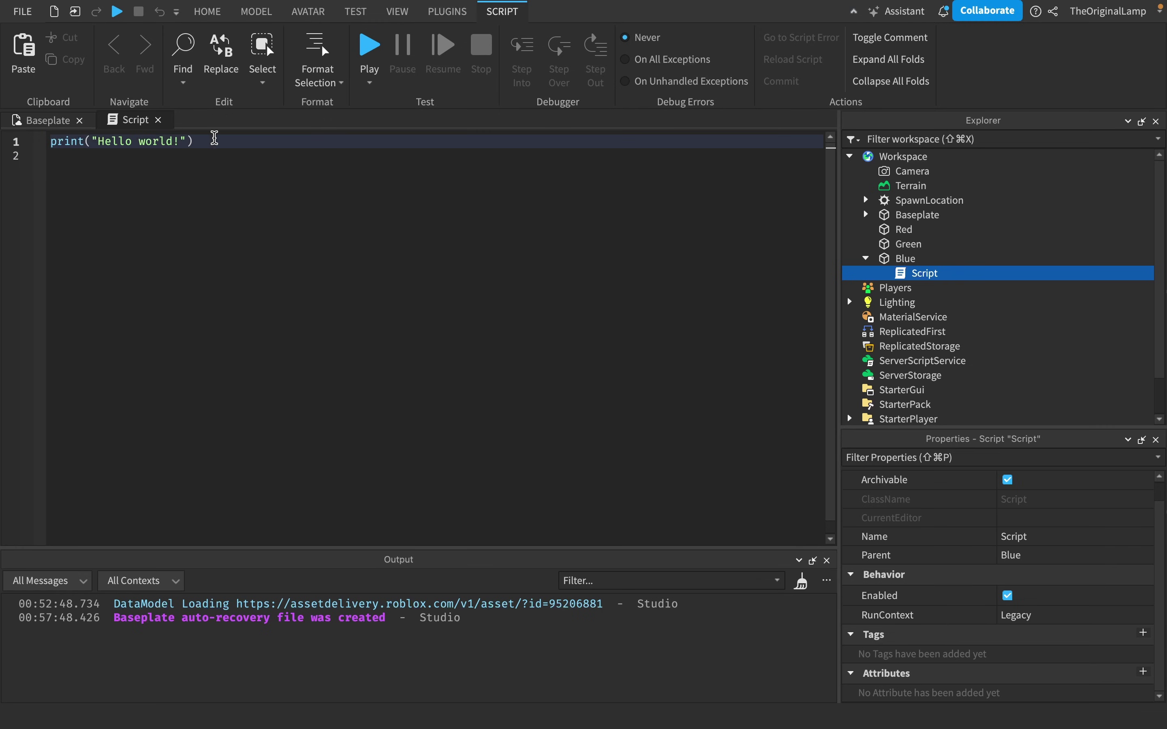
{"action": "key", "text": "Down"}
{"action": "type", "text": "script.Parent"}
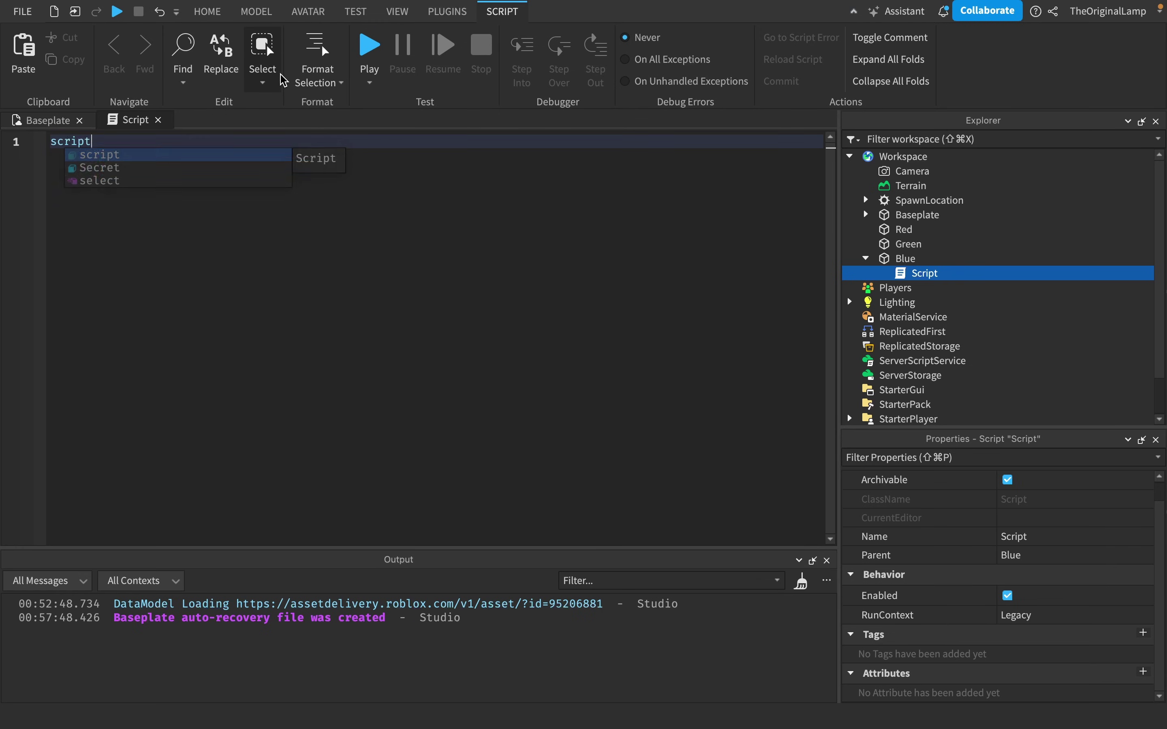
{"action": "left_click", "coordinate": [905, 260]}
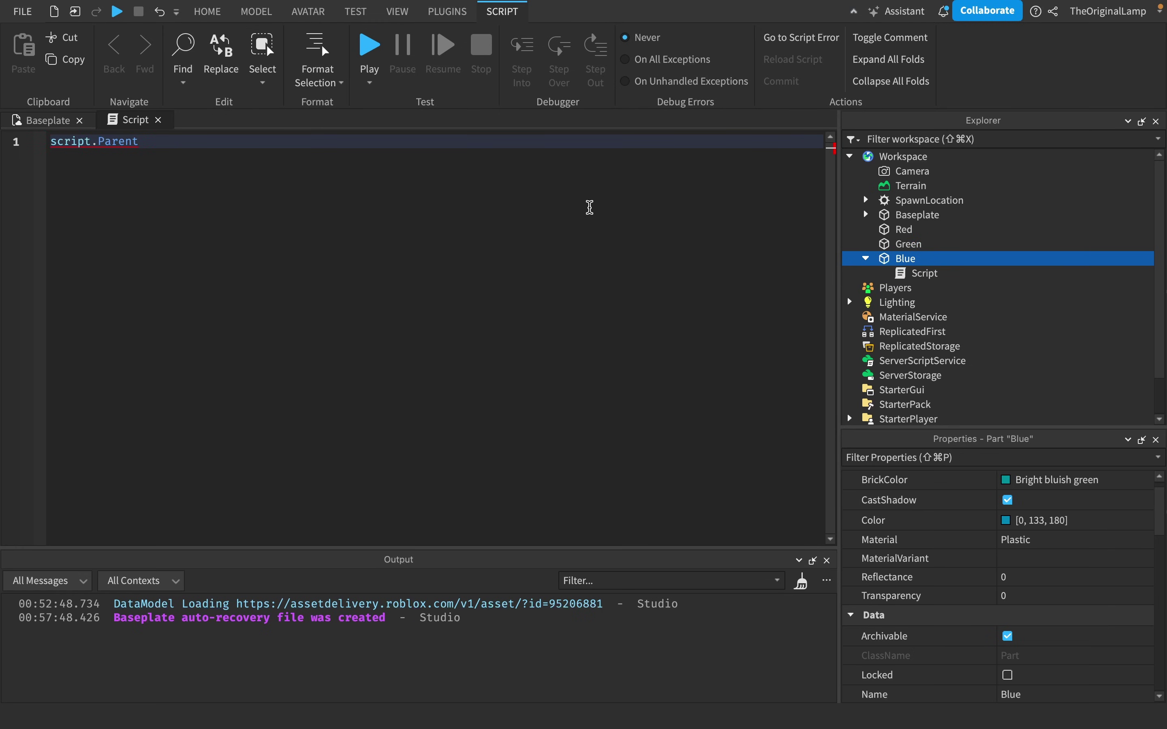
{"action": "left_click", "coordinate": [407, 144]}
{"action": "scroll", "coordinate": [959, 583], "scroll_direction": "down", "scroll_amount": 10}
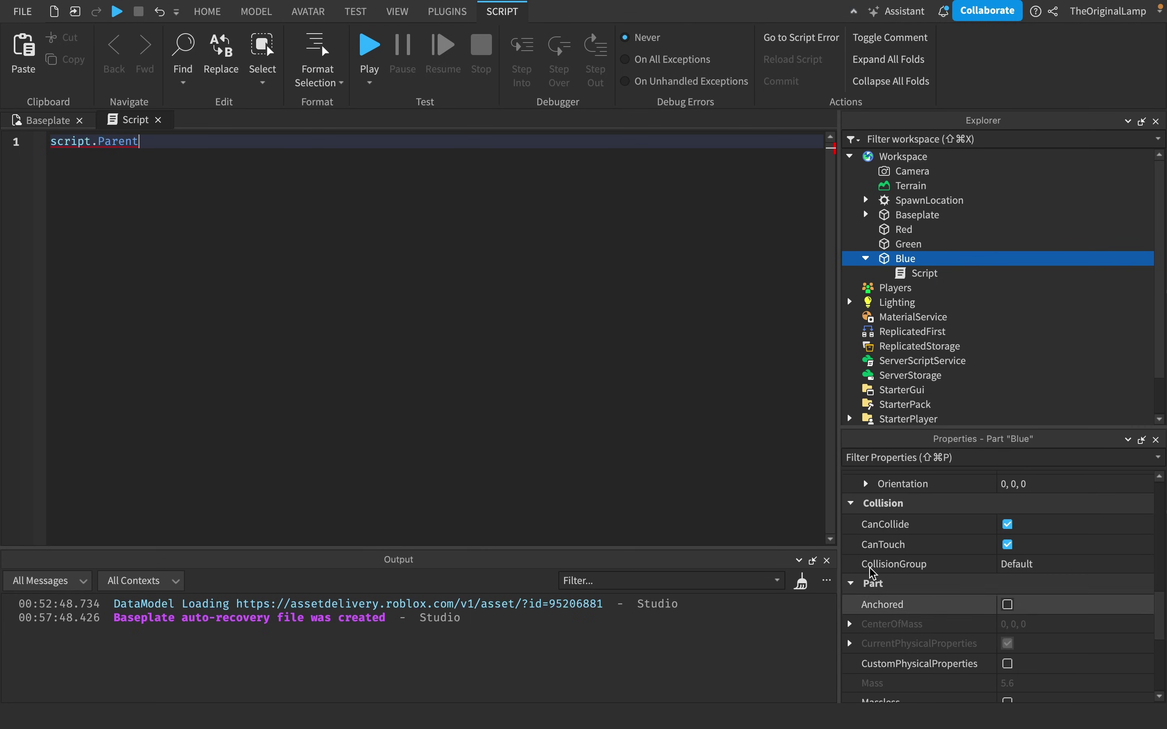
{"action": "type", "text": "."}
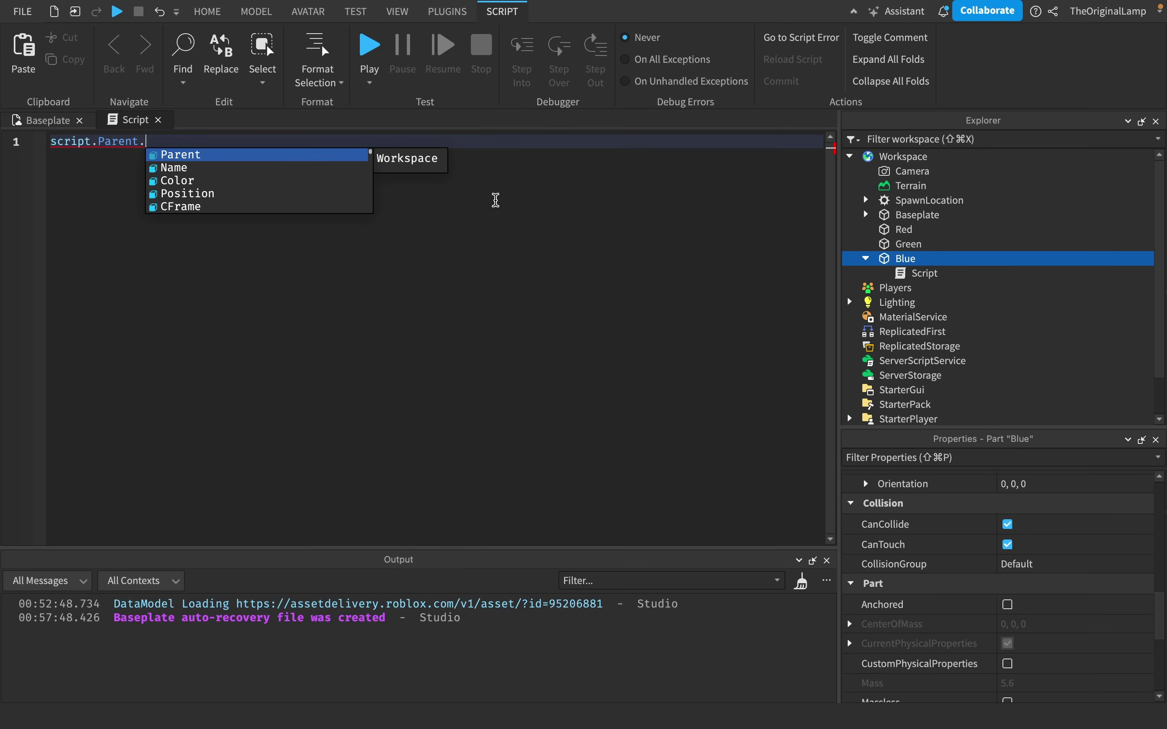
{"action": "type", "text": "CollisionGroup"}
{"action": "key", "text": "Tab"}
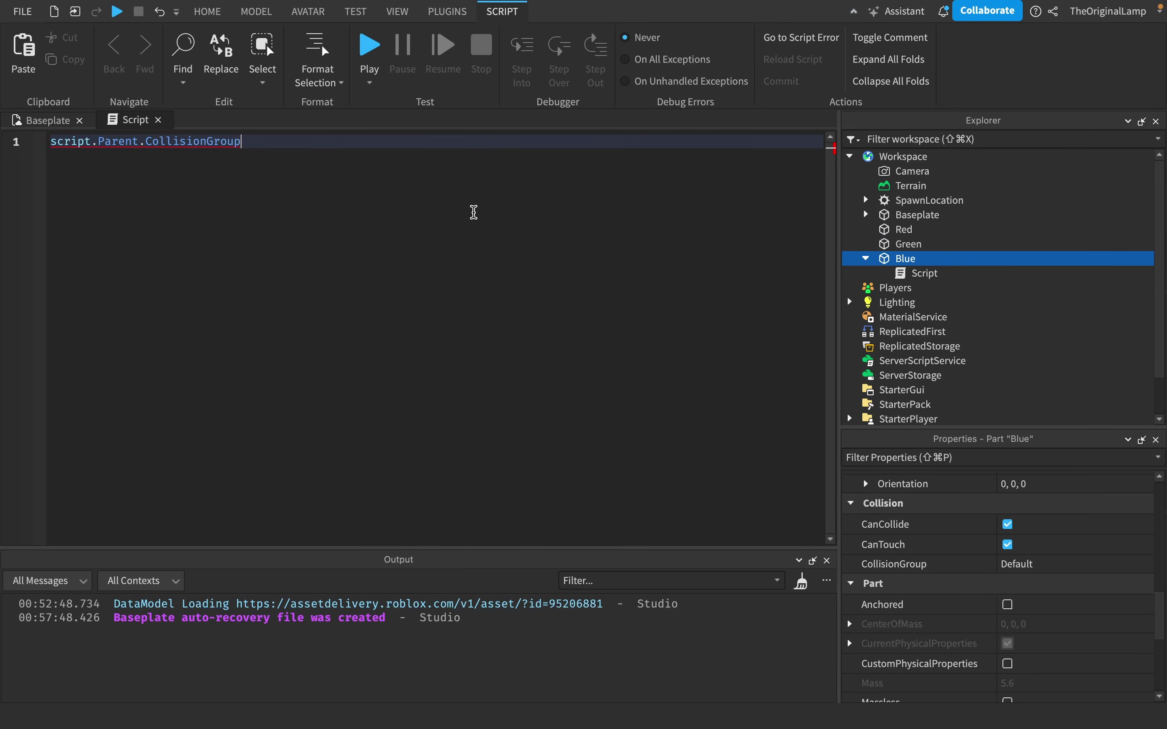
{"action": "type", "text": "= \""}
- Reopen the Collision Groups Editor and check the Blue, Green and Red group names
{"action": "left_click", "coordinate": [270, 10]}
{"action": "left_click", "coordinate": [1120, 58]}
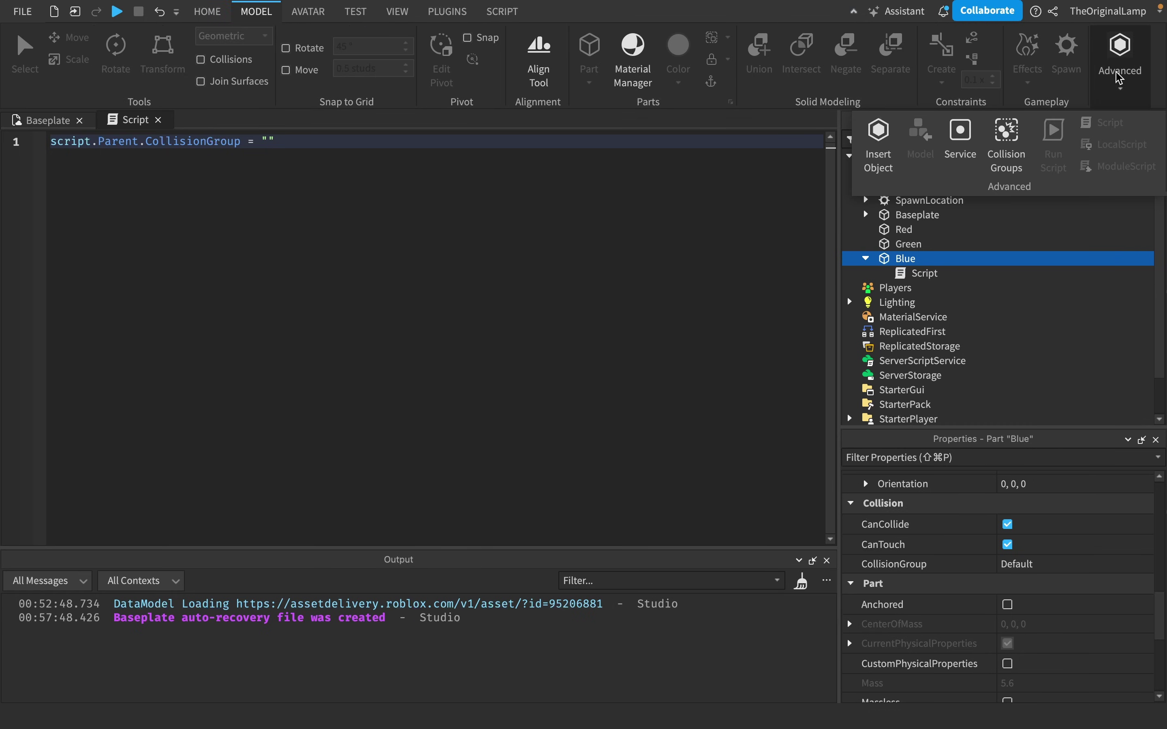
{"action": "left_click", "coordinate": [1008, 145]}
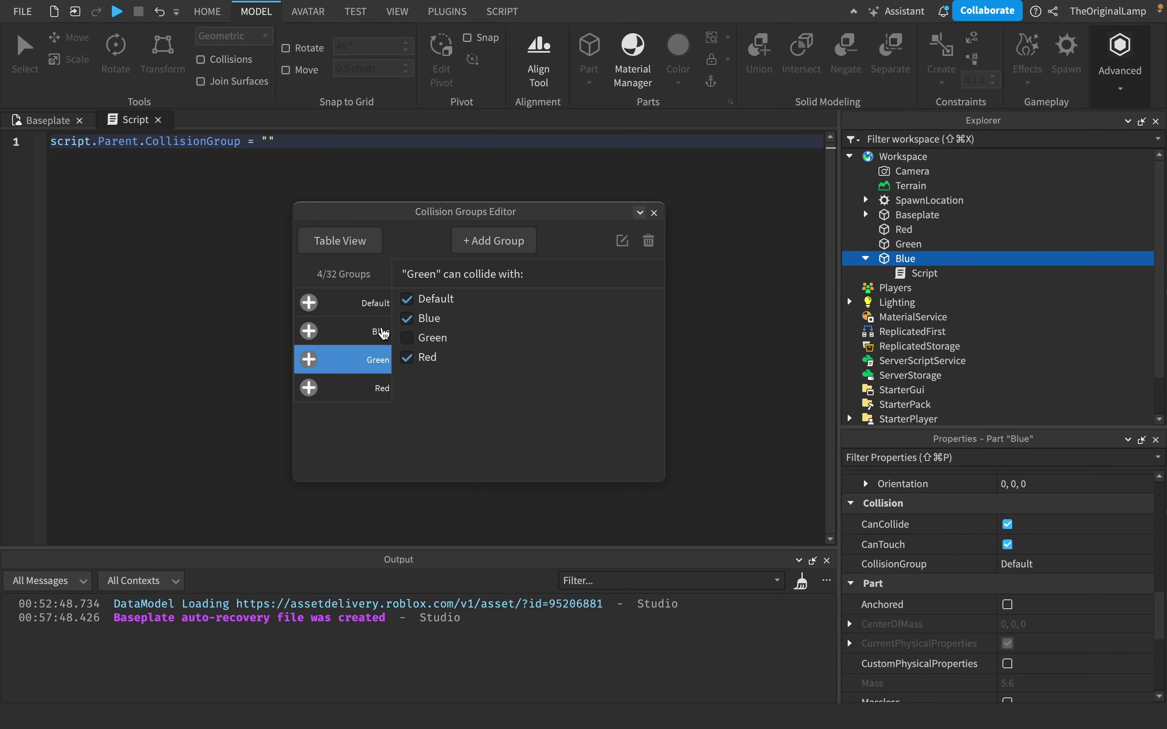
{"action": "left_click", "coordinate": [381, 331]}
{"action": "double_click", "coordinate": [384, 337]}
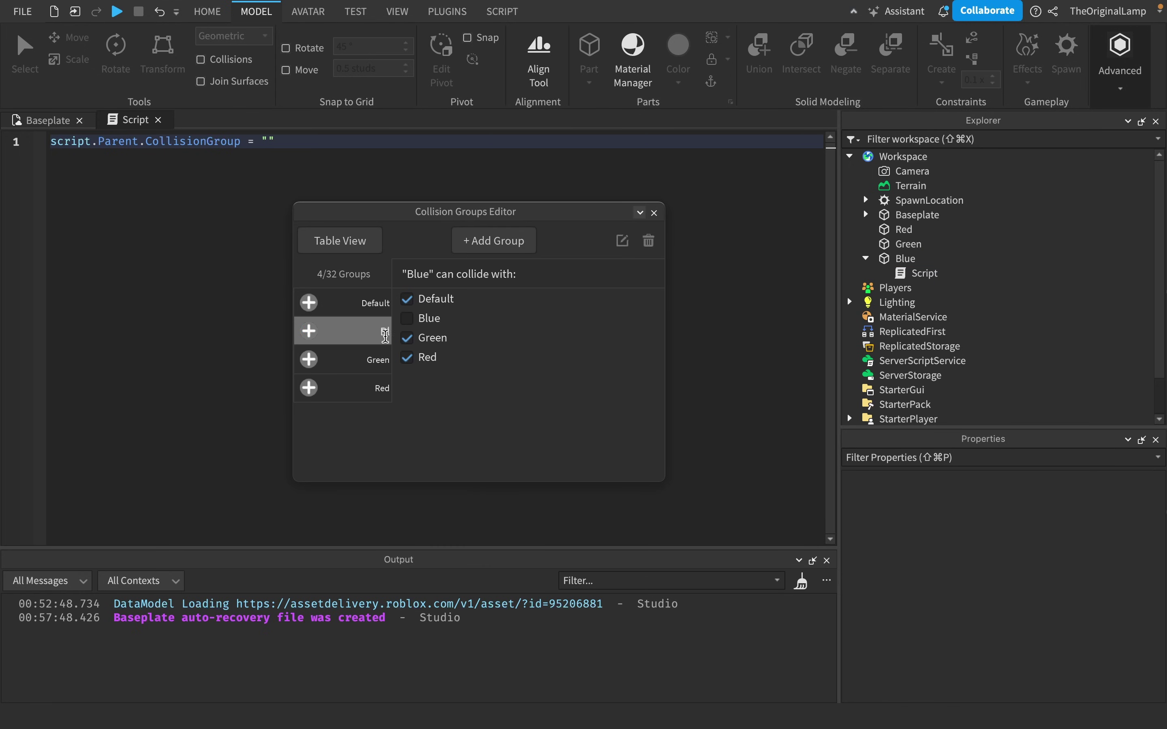
{"action": "left_click", "coordinate": [372, 362]}
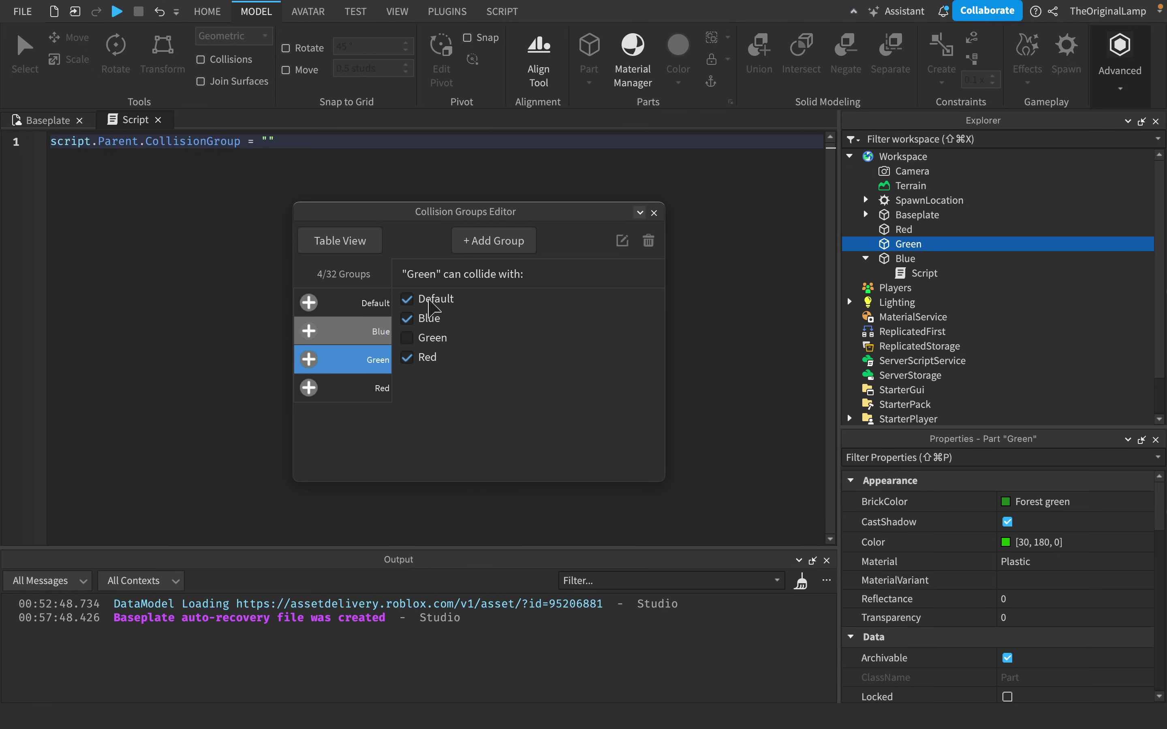
{"action": "left_click", "coordinate": [381, 388]}
{"action": "left_click", "coordinate": [367, 329]}
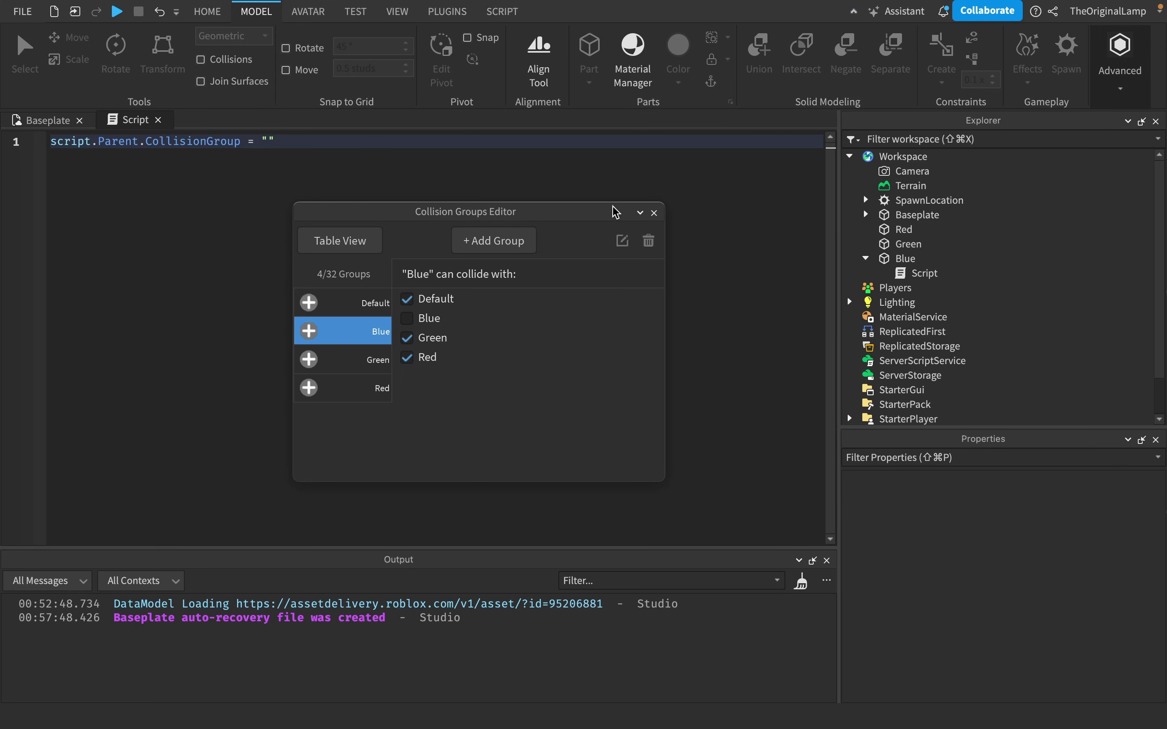
{"action": "left_click", "coordinate": [376, 359]}
{"action": "left_click", "coordinate": [376, 389]}
{"action": "left_click", "coordinate": [378, 332]}
{"action": "left_click", "coordinate": [376, 359]}
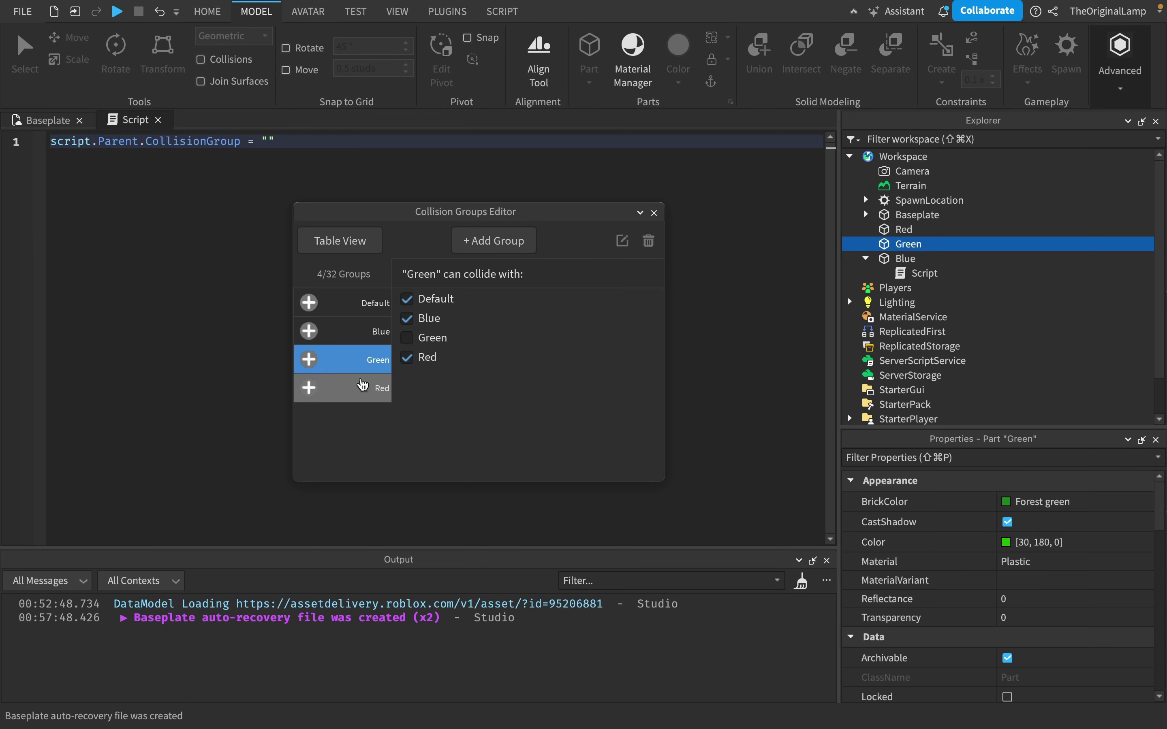
{"action": "left_click", "coordinate": [376, 388]}
- Close the editor, select the Blue part and return to the Baseplate 3D view
{"action": "left_click", "coordinate": [654, 213]}
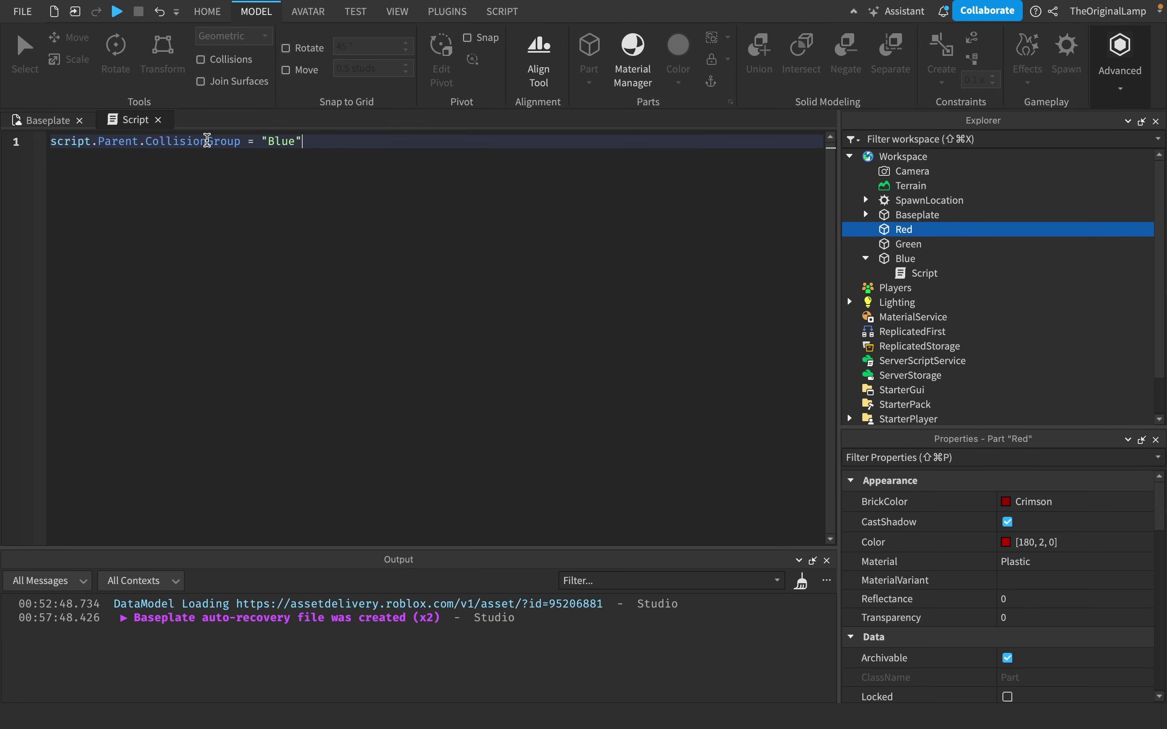
{"action": "left_click", "coordinate": [905, 259]}
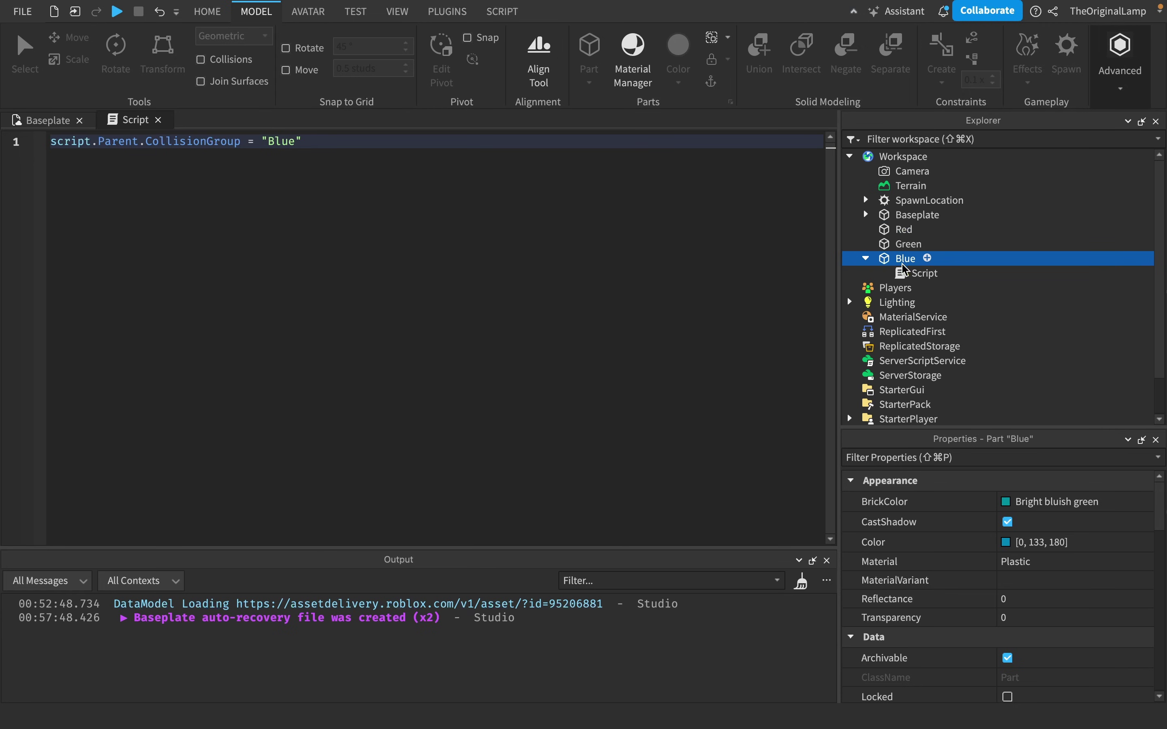
{"action": "left_click", "coordinate": [46, 121]}
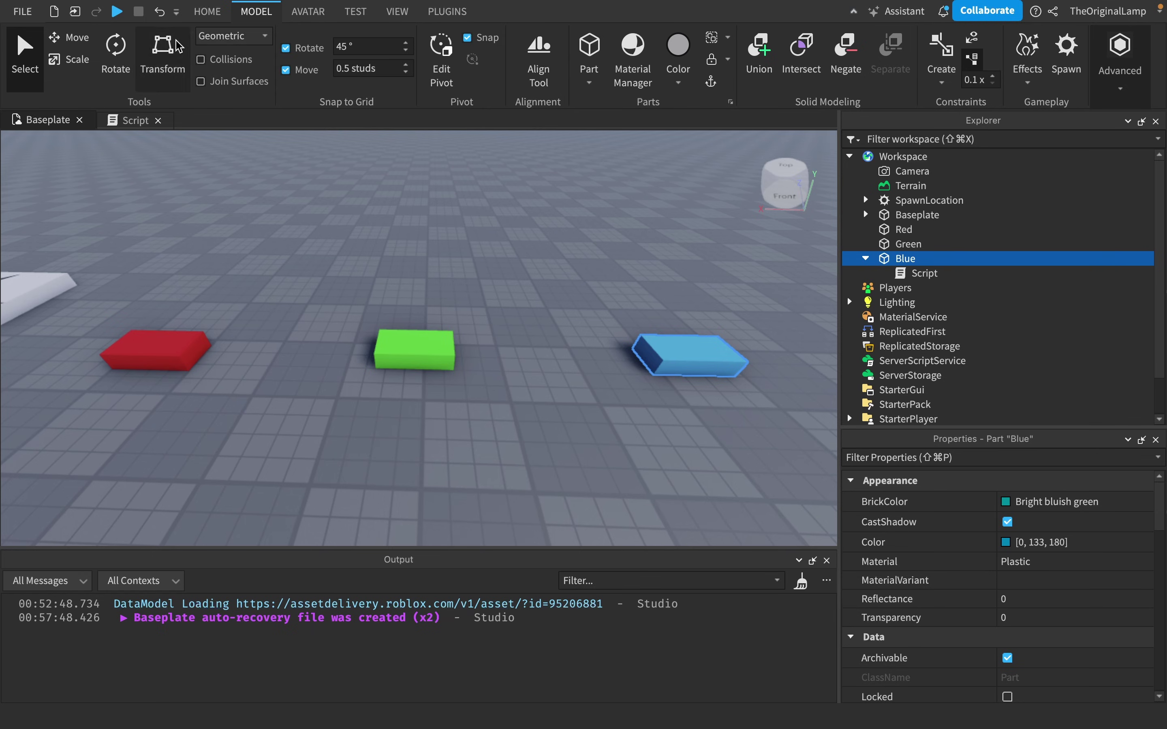
- Start a playtest, close the self-view panel and walk the avatar forward
{"action": "left_click", "coordinate": [116, 10]}
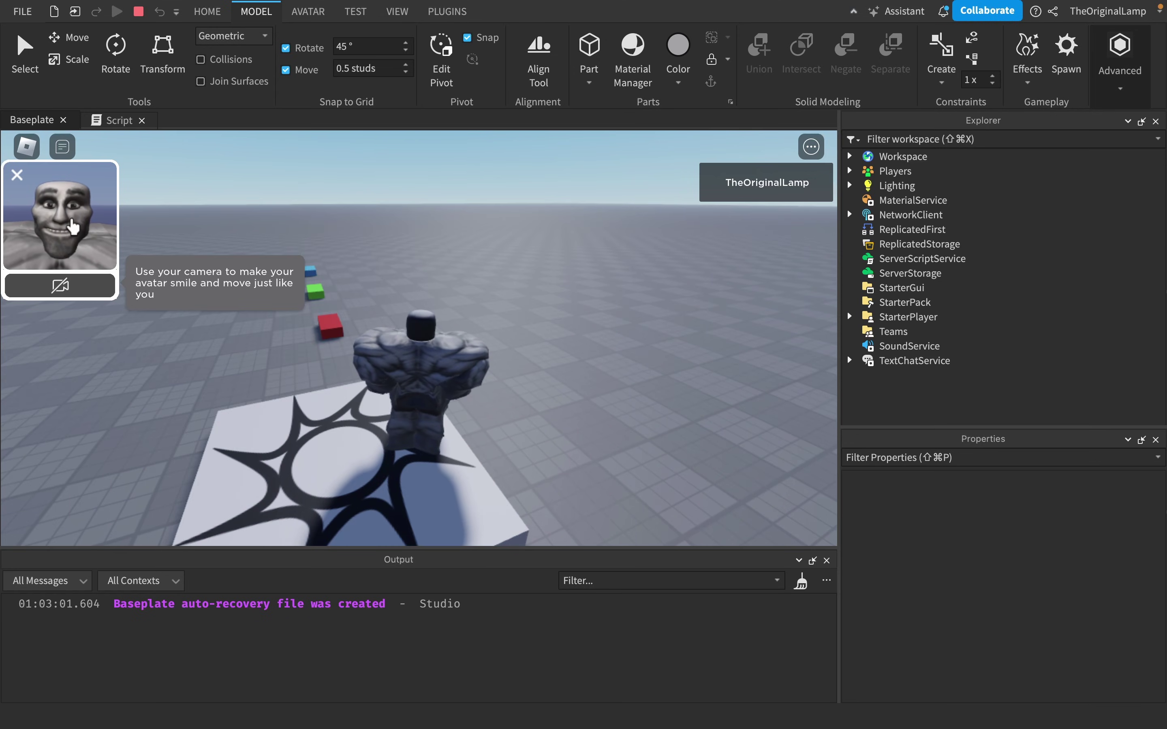
{"action": "right_click_drag", "start_coordinate": [251, 234], "coordinate": [252, 233]}
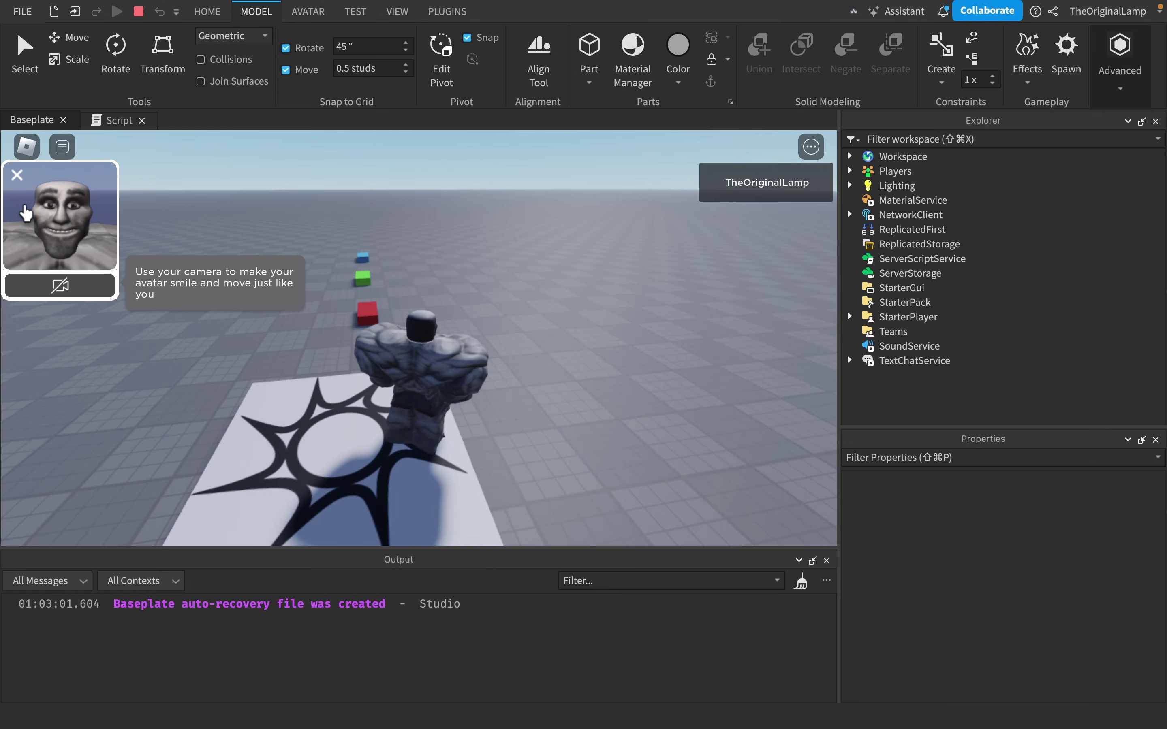
{"action": "left_click", "coordinate": [16, 175]}
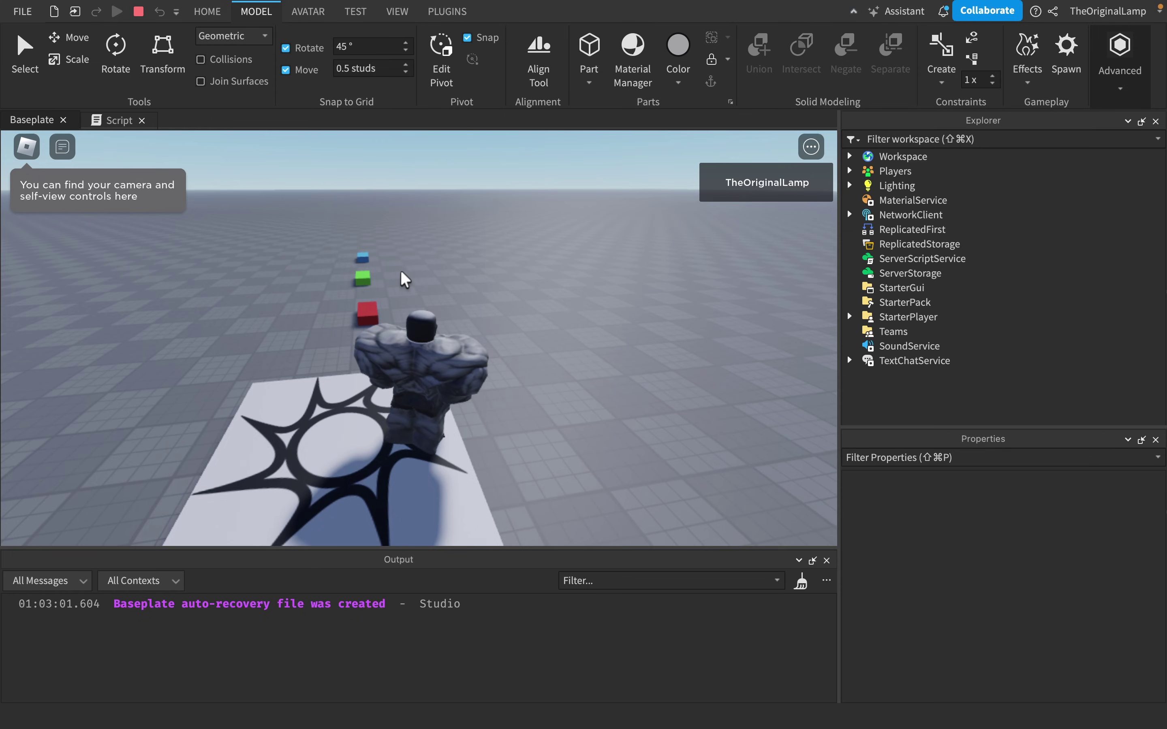
{"action": "key", "text": "w"}
- Browse the in-game menu's settings and people pages, then switch to the server view
{"action": "left_click", "coordinate": [27, 146]}
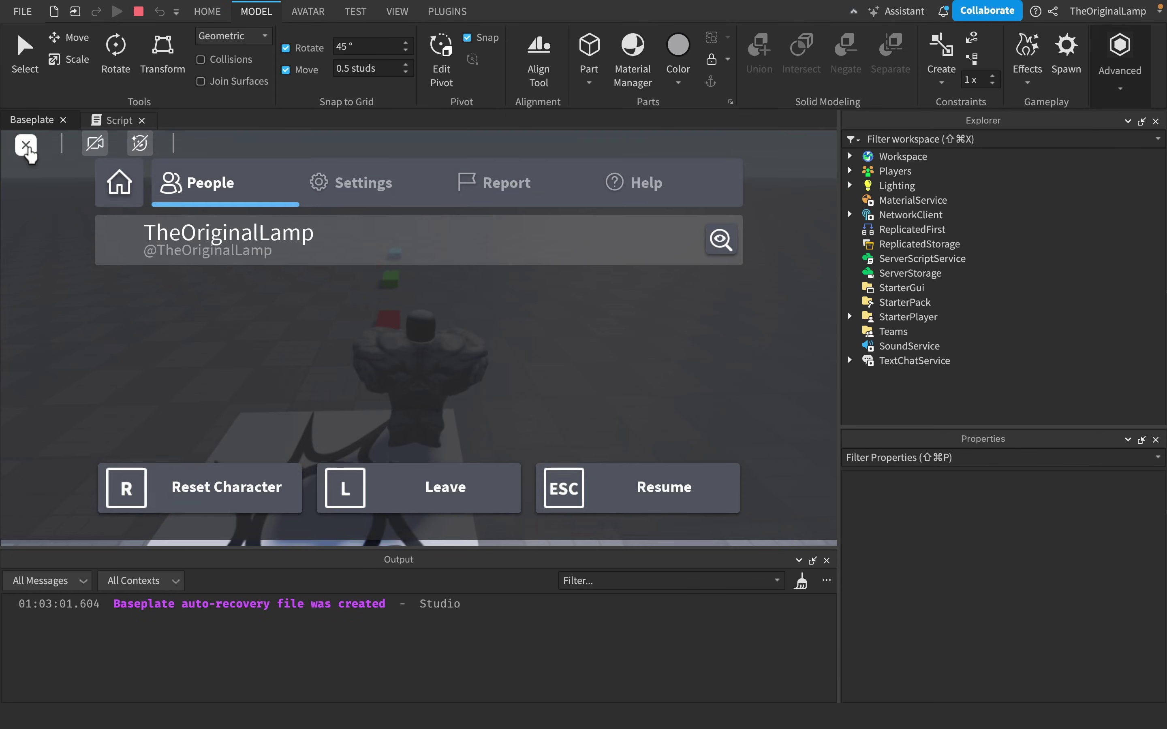
{"action": "left_click", "coordinate": [26, 145]}
{"action": "left_click", "coordinate": [26, 145]}
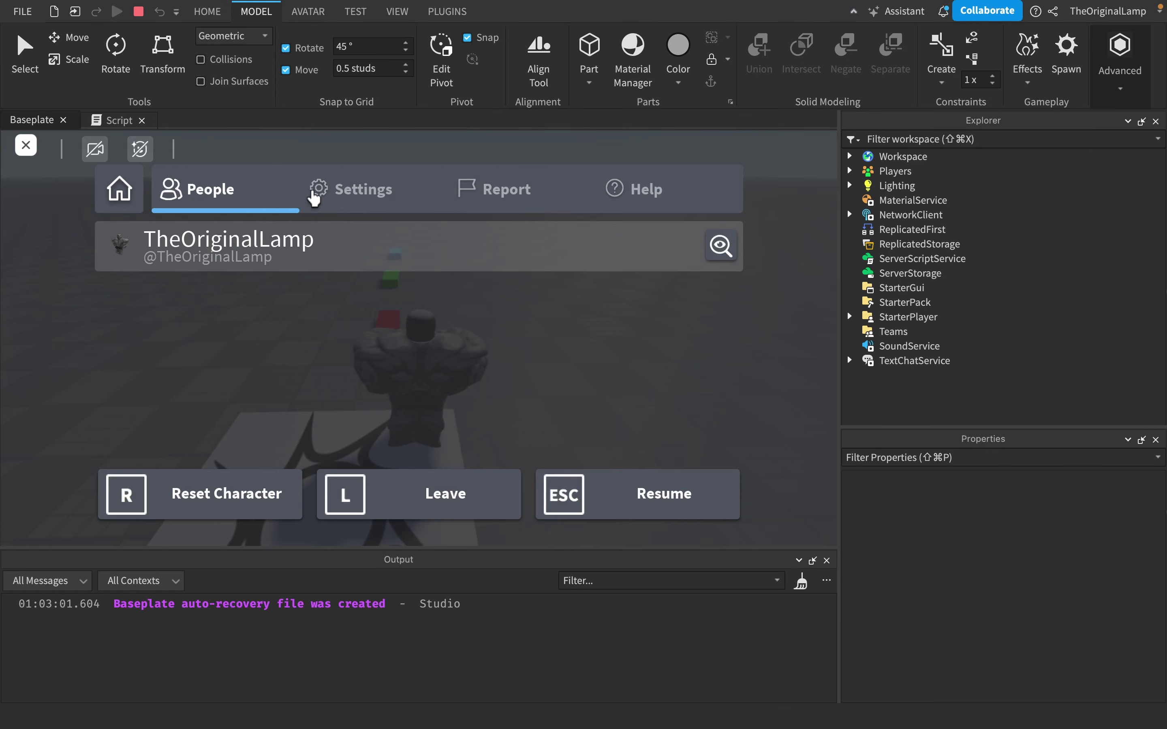
{"action": "left_click", "coordinate": [313, 195]}
{"action": "left_click", "coordinate": [211, 196]}
{"action": "left_click", "coordinate": [26, 145]}
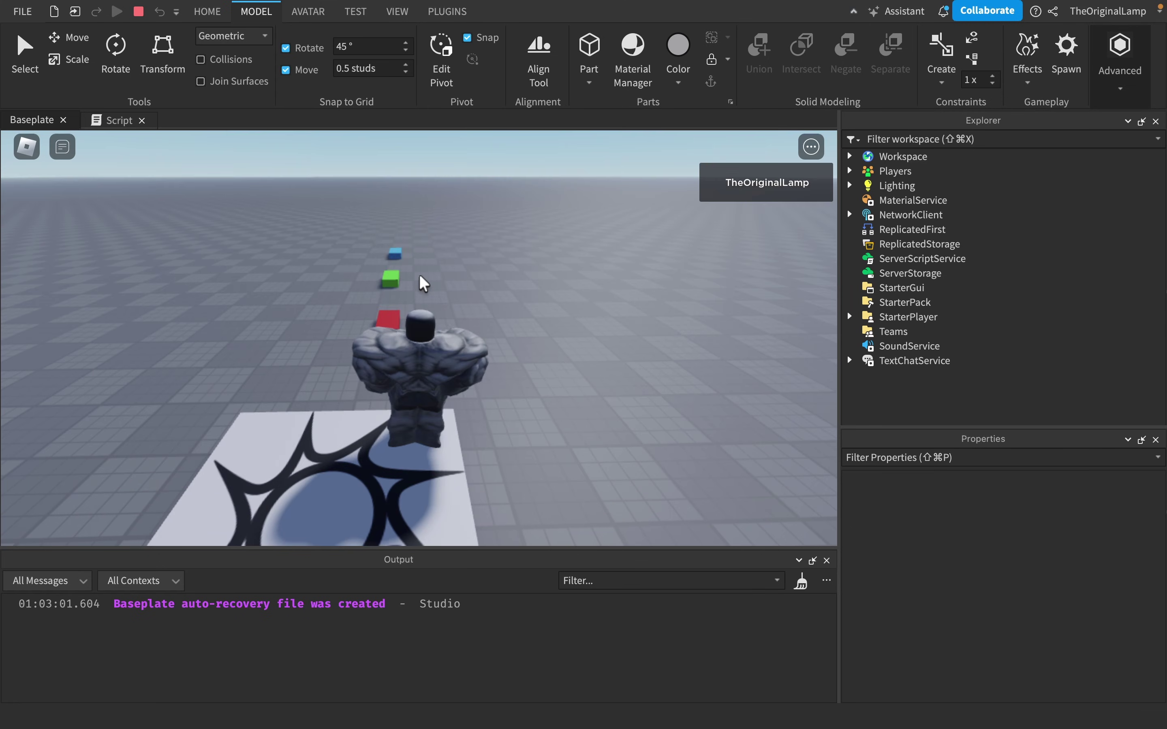
{"action": "key", "text": "a"}
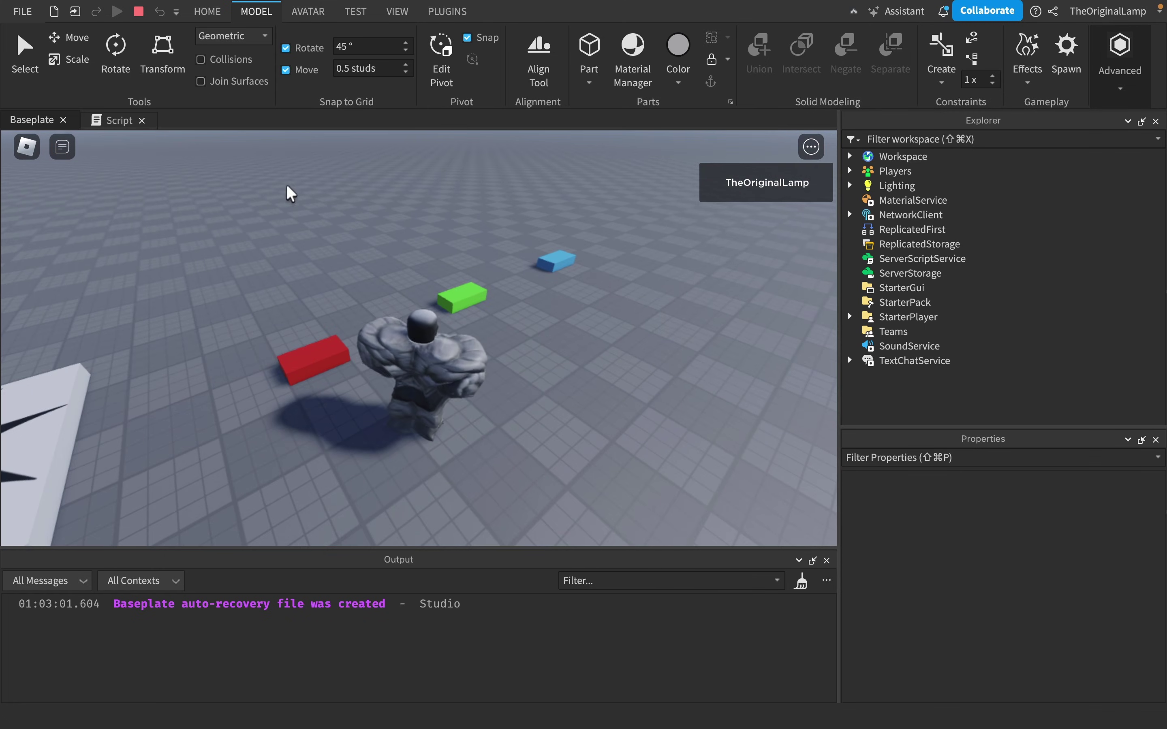
{"action": "left_click", "coordinate": [207, 11]}
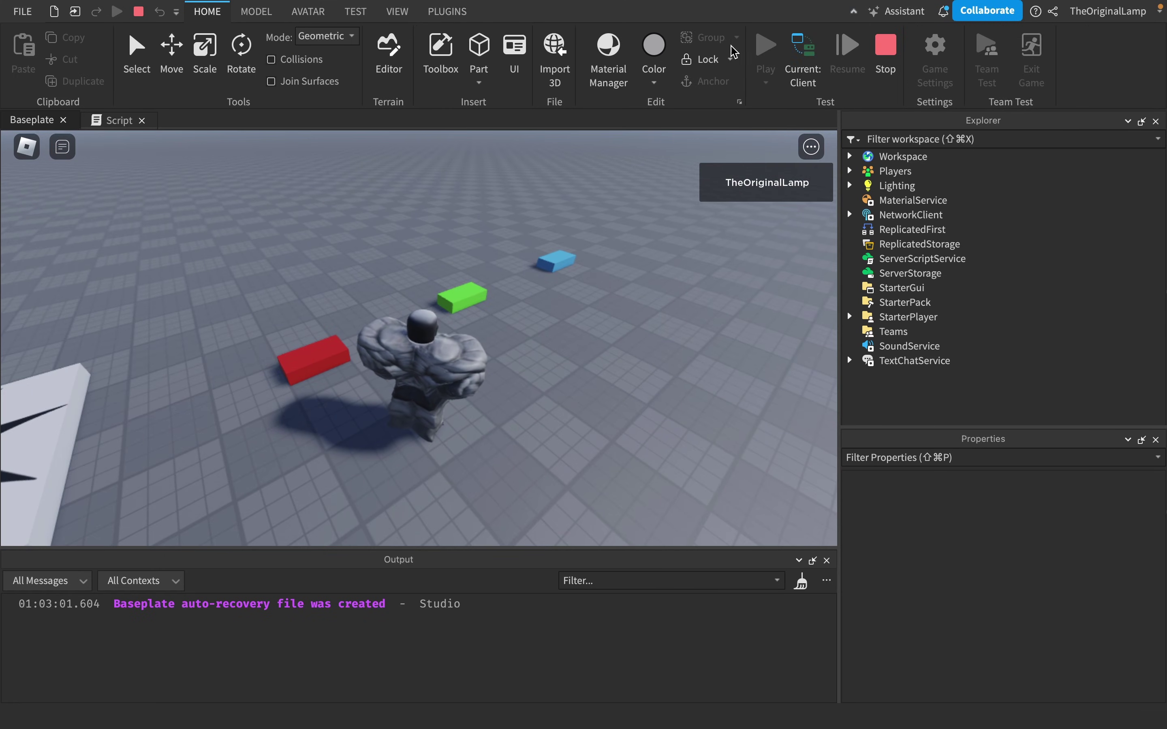
{"action": "left_click", "coordinate": [805, 58]}
- Inspect each block's CollisionGroup, open the Blue block's Script, and return to the Baseplate view
{"action": "left_click", "coordinate": [185, 342]}
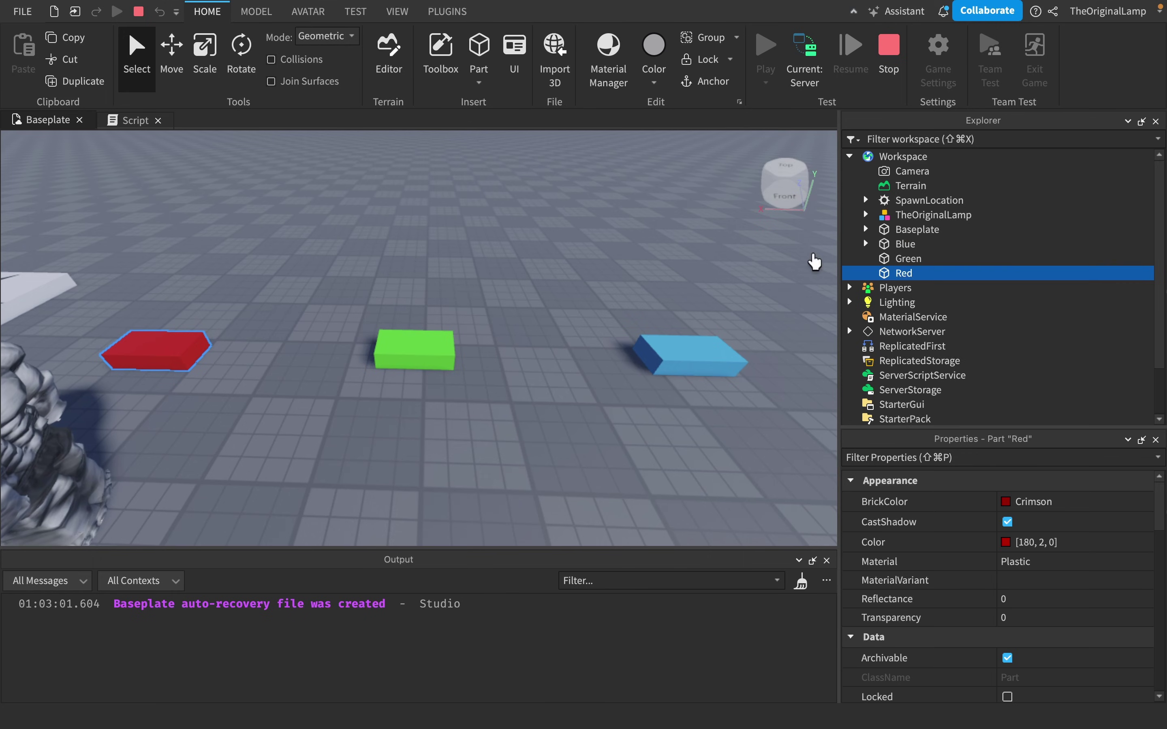
{"action": "scroll", "coordinate": [984, 568], "scroll_direction": "down", "scroll_amount": 10}
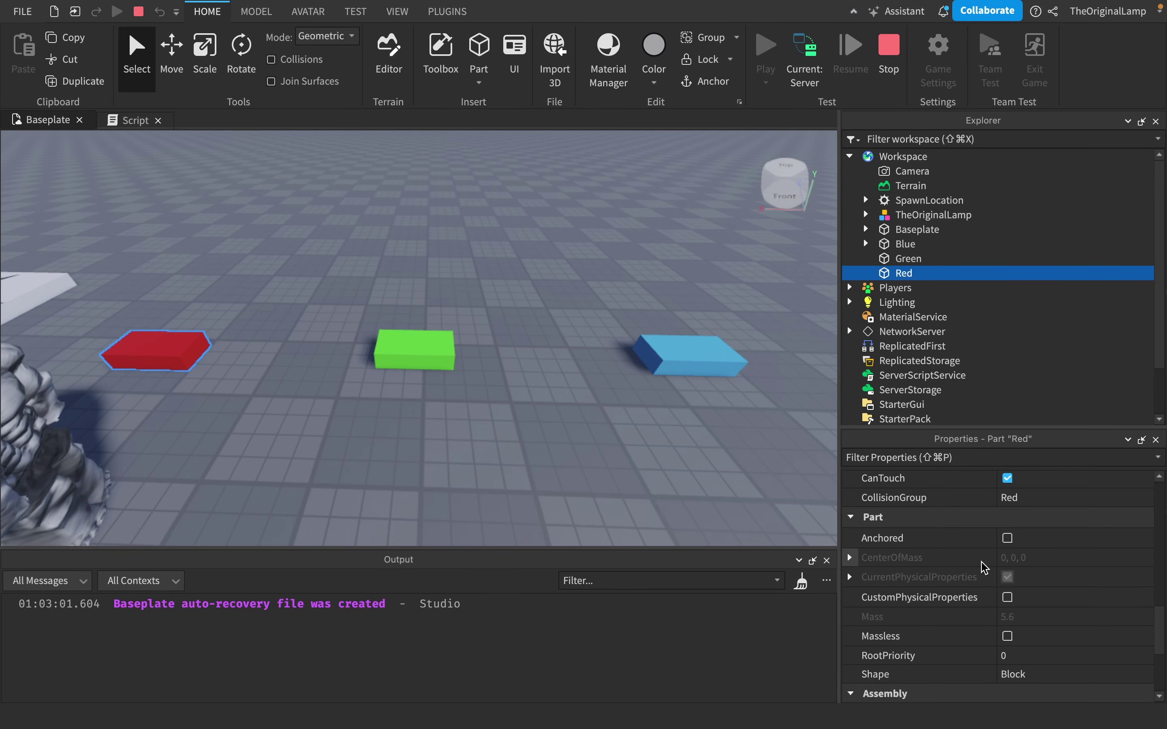
{"action": "scroll", "coordinate": [984, 568], "scroll_direction": "up", "scroll_amount": 1}
{"action": "left_click", "coordinate": [421, 355]}
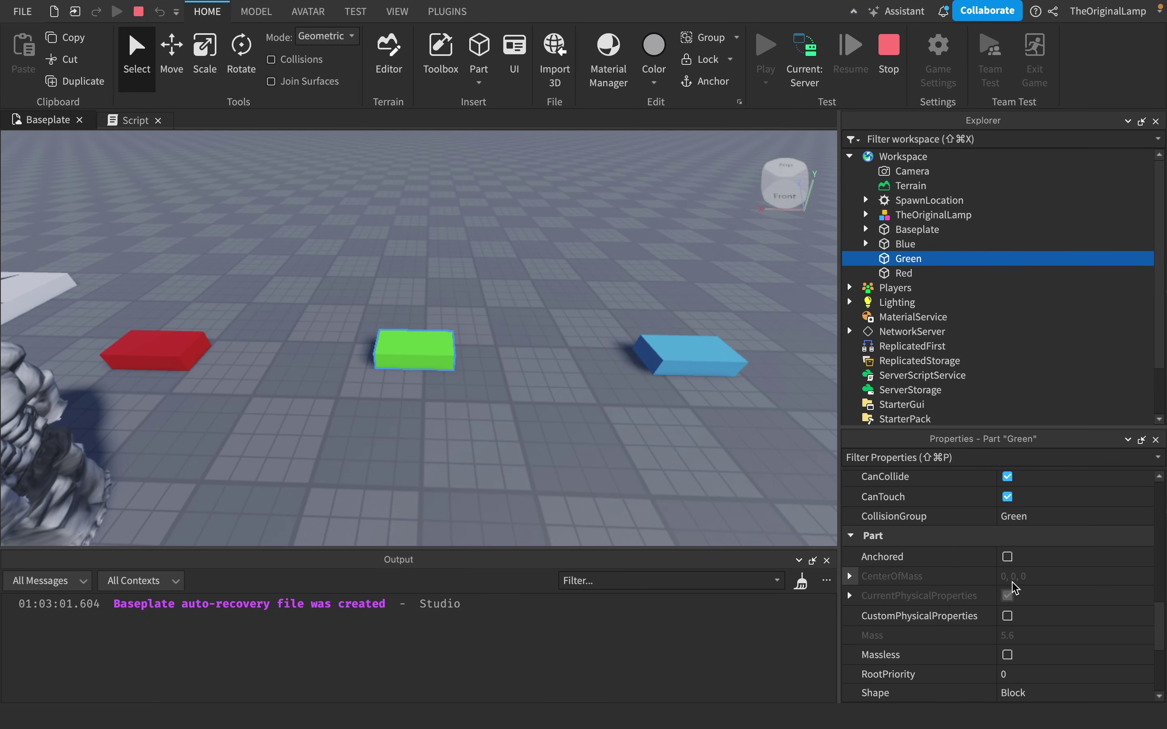
{"action": "left_click", "coordinate": [664, 362]}
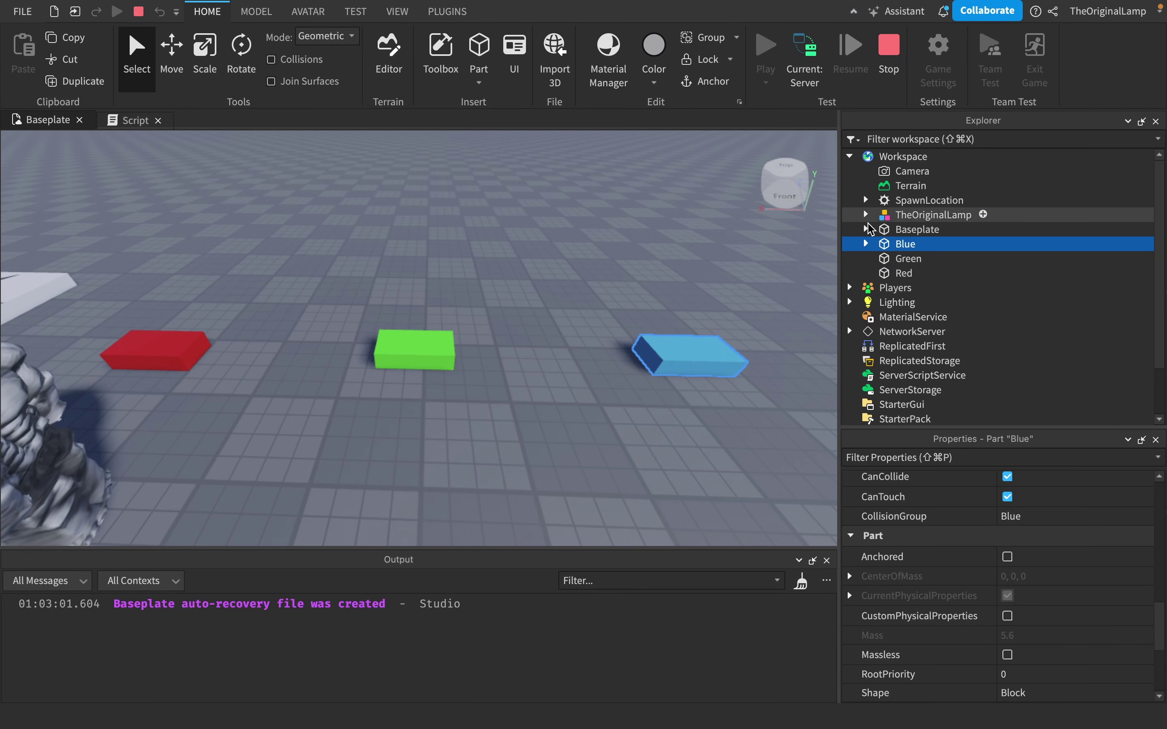
{"action": "left_click", "coordinate": [866, 243]}
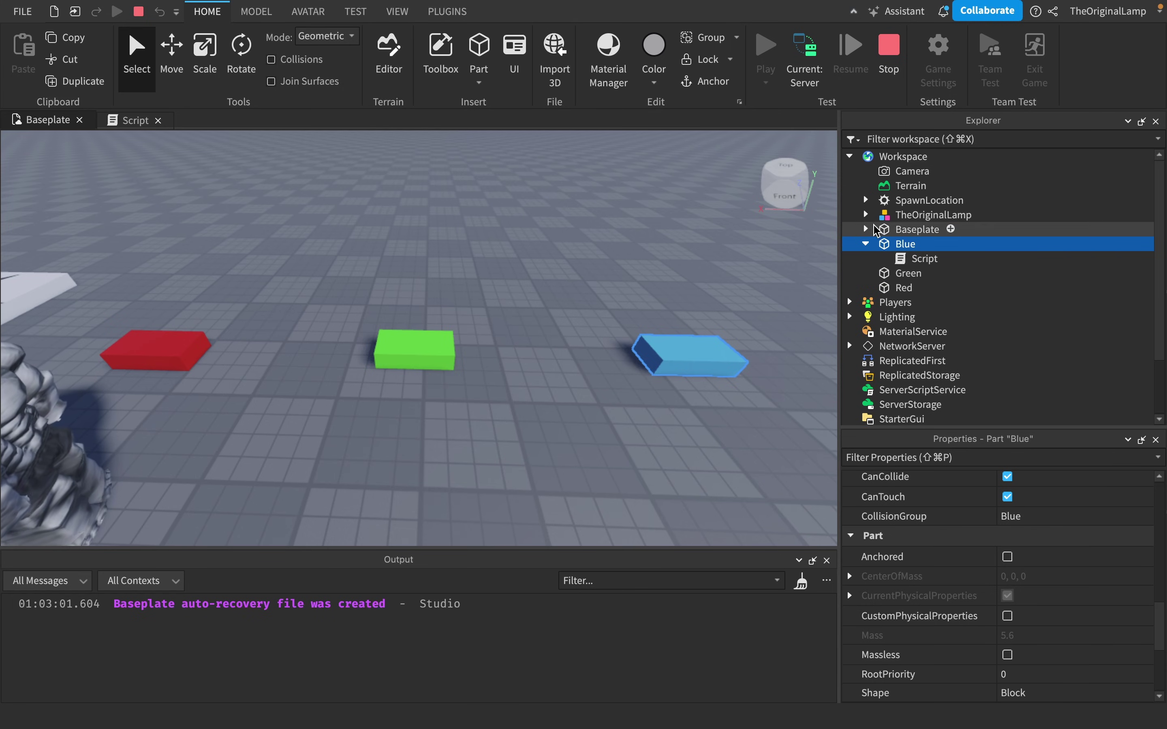
{"action": "left_click", "coordinate": [123, 120]}
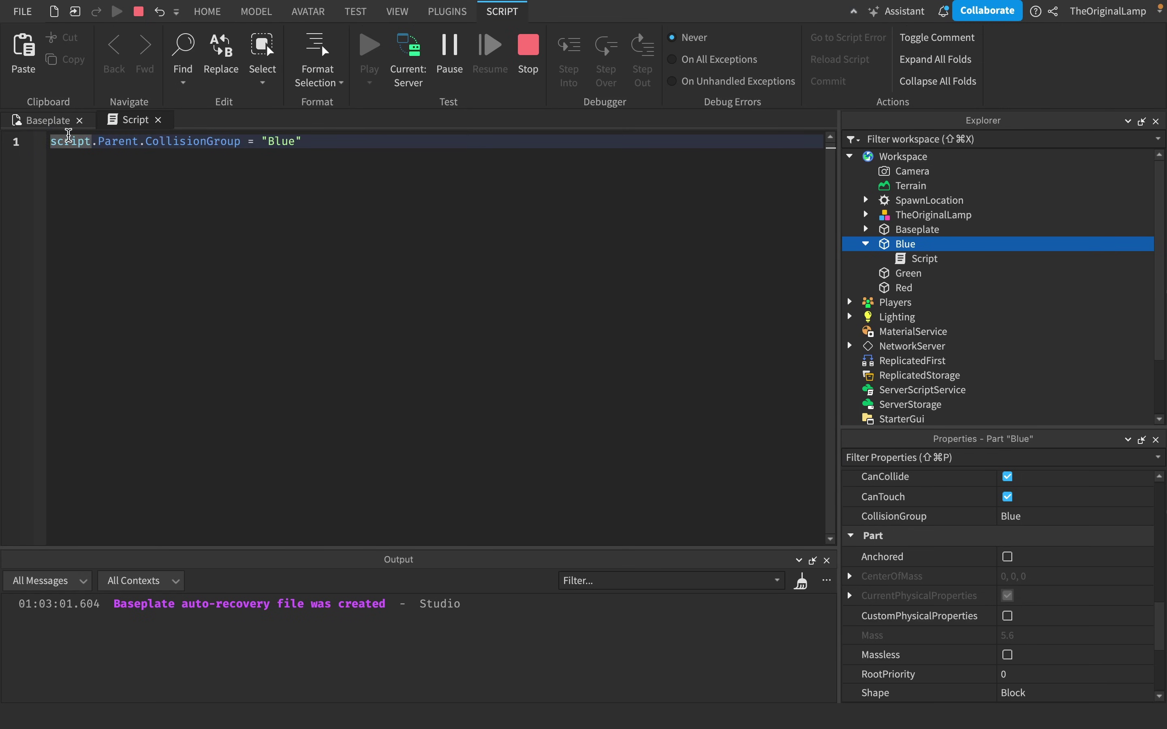
{"action": "left_click", "coordinate": [49, 120]}
- Return to the client view and walk the avatar onto the red block
{"action": "left_click", "coordinate": [791, 69]}
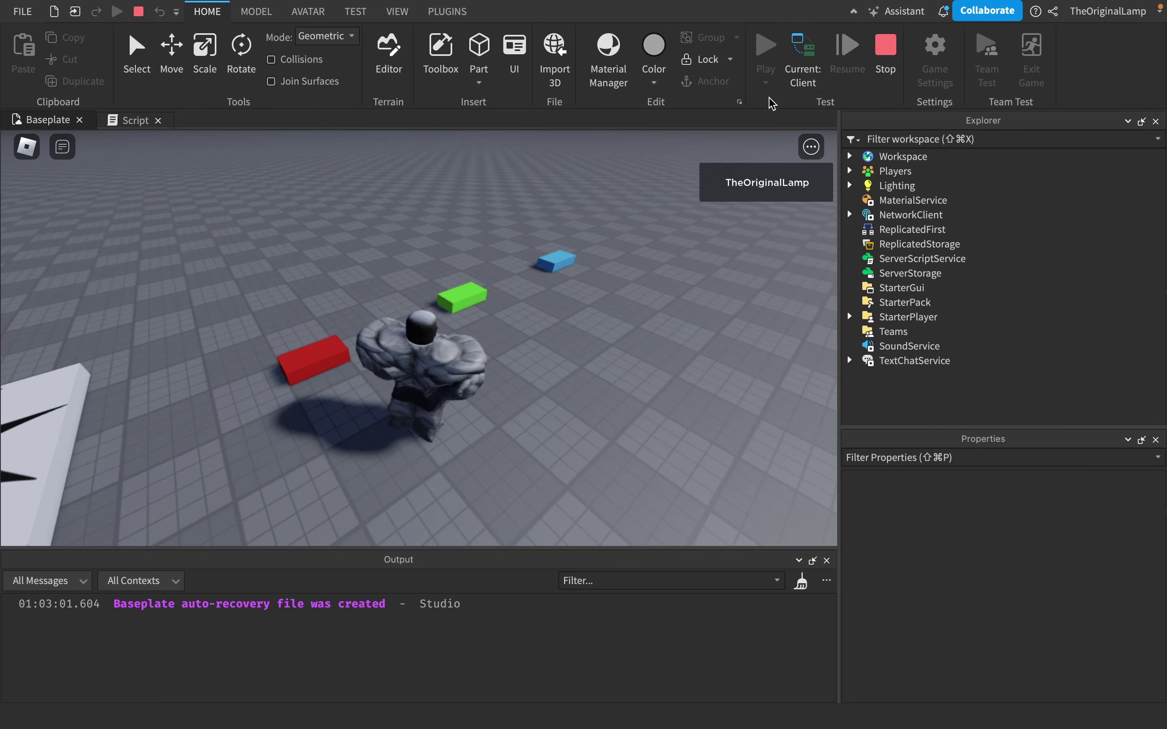
{"action": "key", "text": "a"}
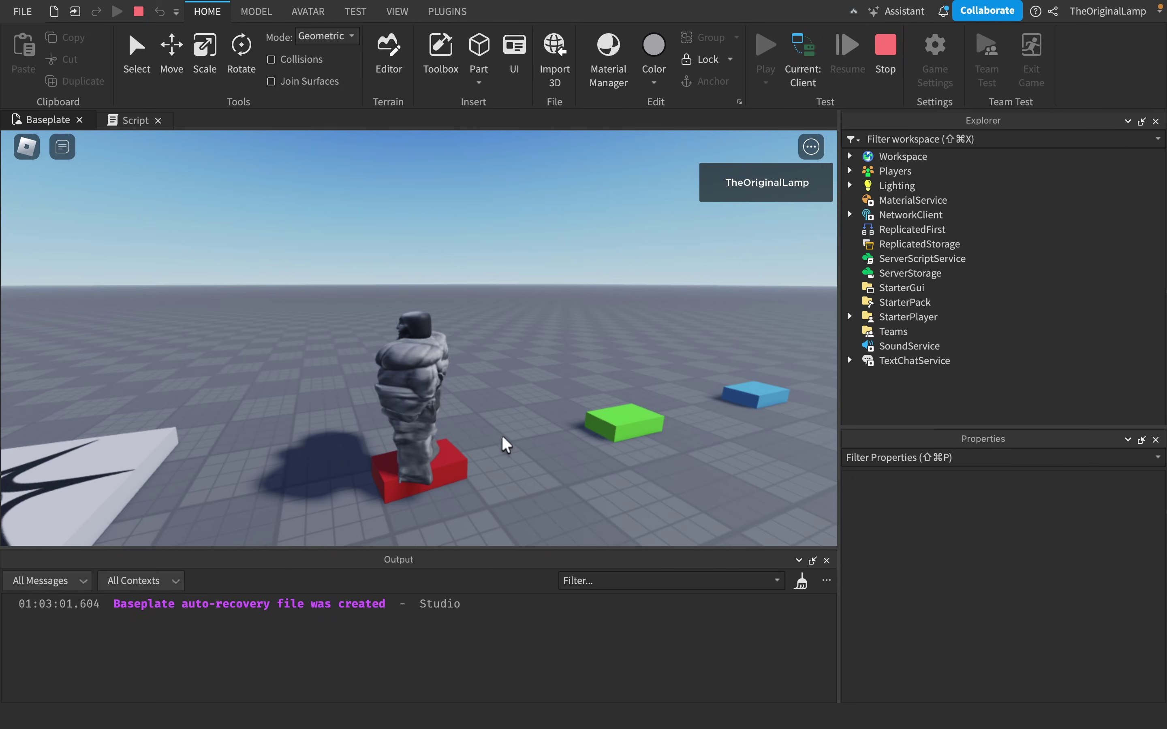
{"action": "right_click_drag", "start_coordinate": [503, 443], "coordinate": [404, 331]}
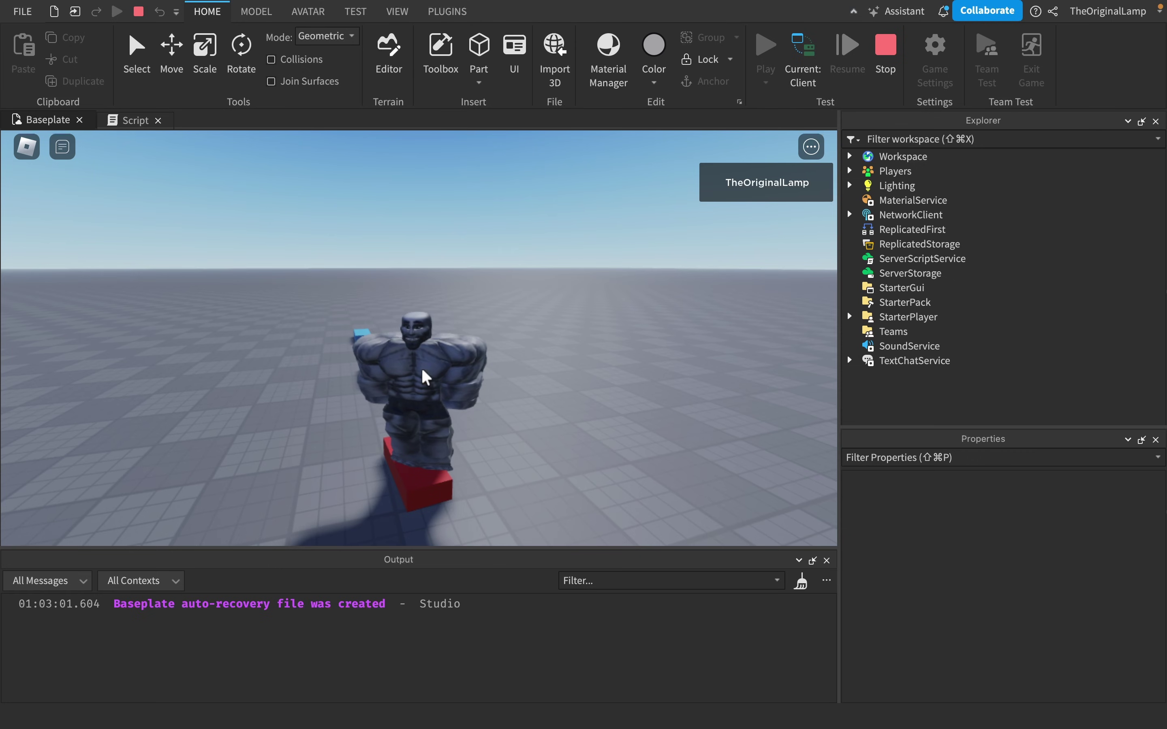
{"action": "right_click_drag", "start_coordinate": [456, 404], "coordinate": [508, 438]}
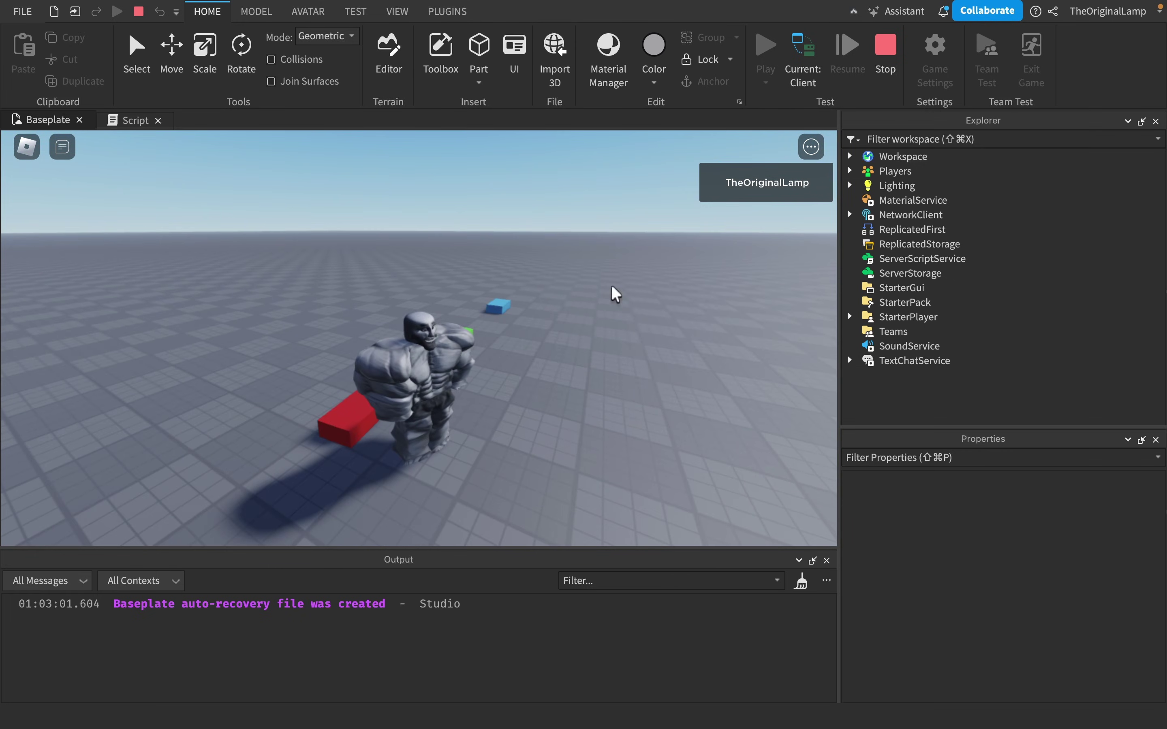
- Review the Blue, Green and Red groups in the Collision Groups Editor, confirming none collide with themselves
{"action": "left_click", "coordinate": [256, 11]}
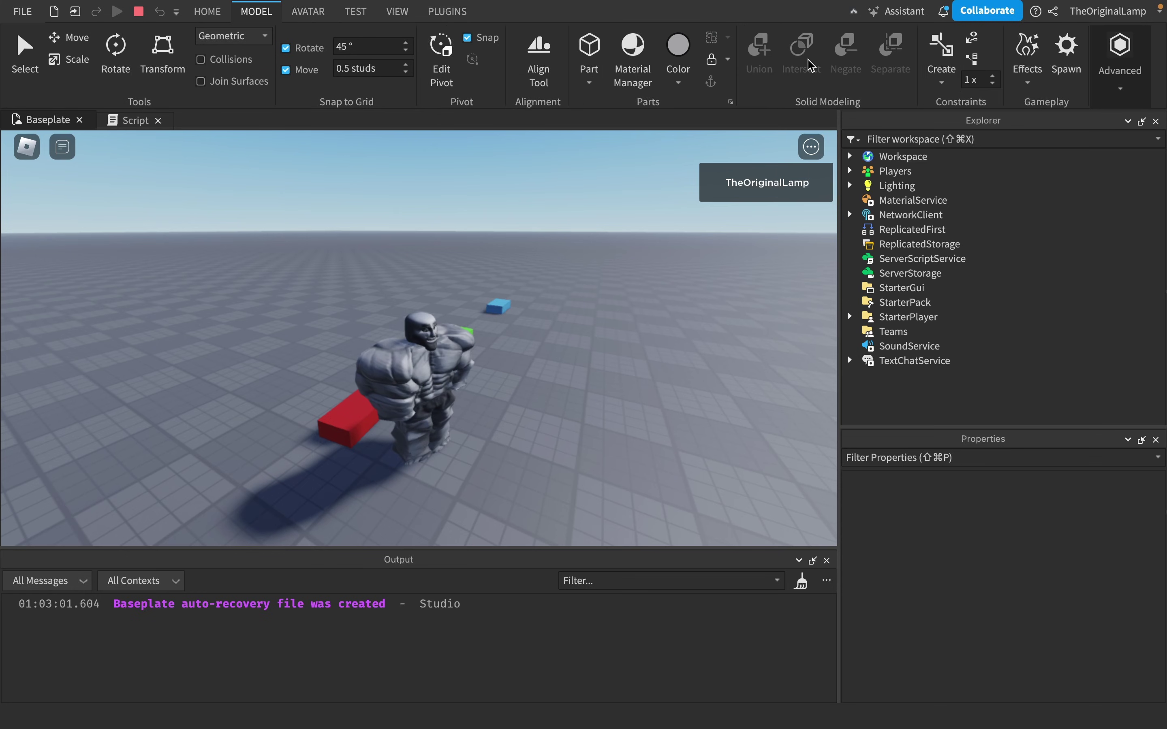
{"action": "left_click", "coordinate": [1107, 68]}
{"action": "left_click", "coordinate": [1000, 138]}
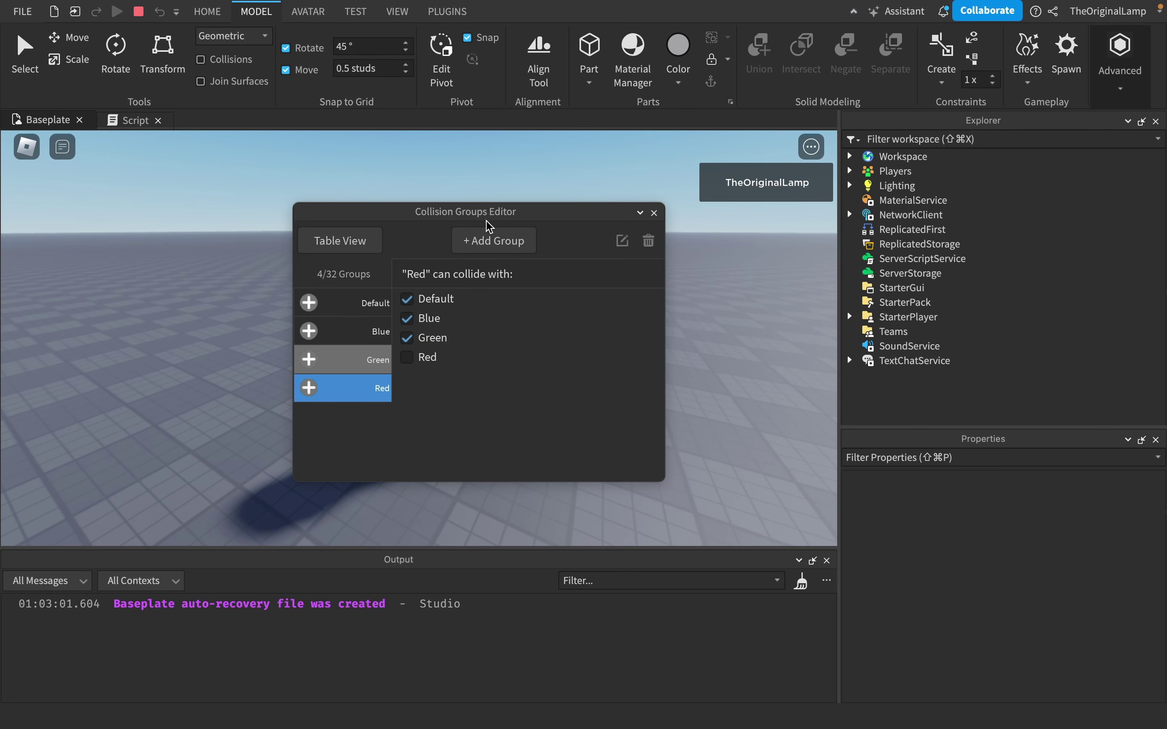
{"action": "left_click", "coordinate": [378, 331]}
{"action": "left_click", "coordinate": [379, 359]}
{"action": "left_click", "coordinate": [377, 388]}
{"action": "left_click", "coordinate": [353, 372]}
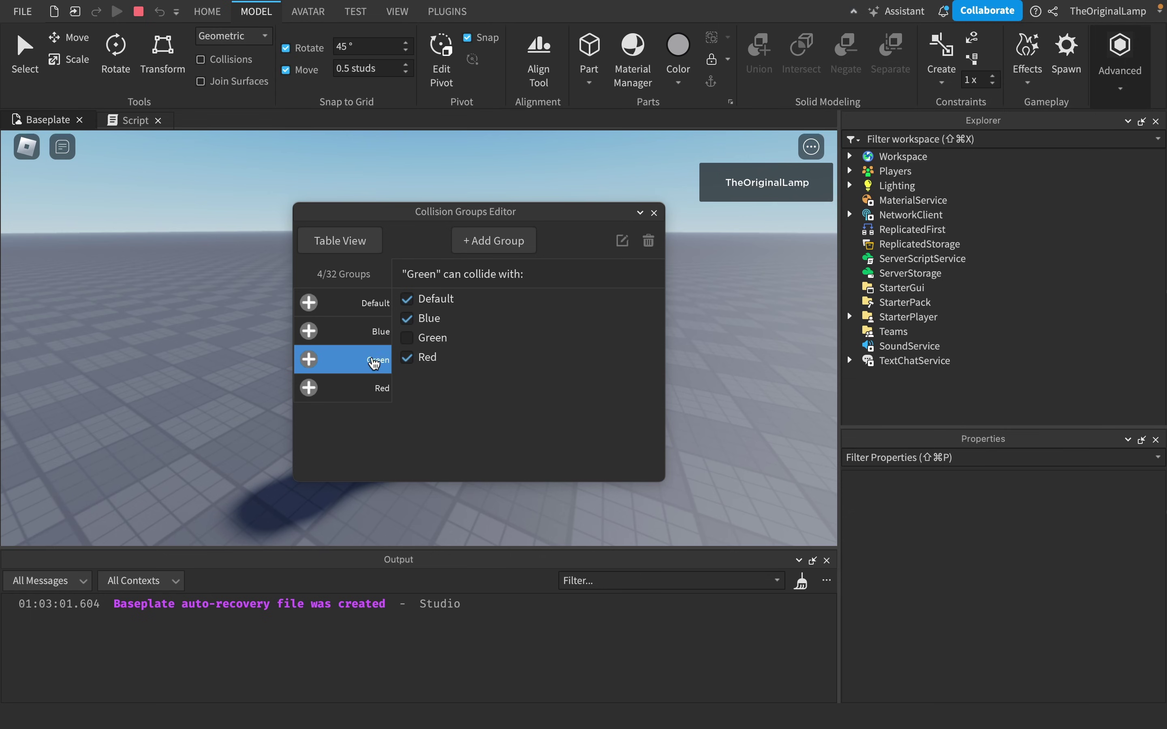
{"action": "key", "text": "Up"}
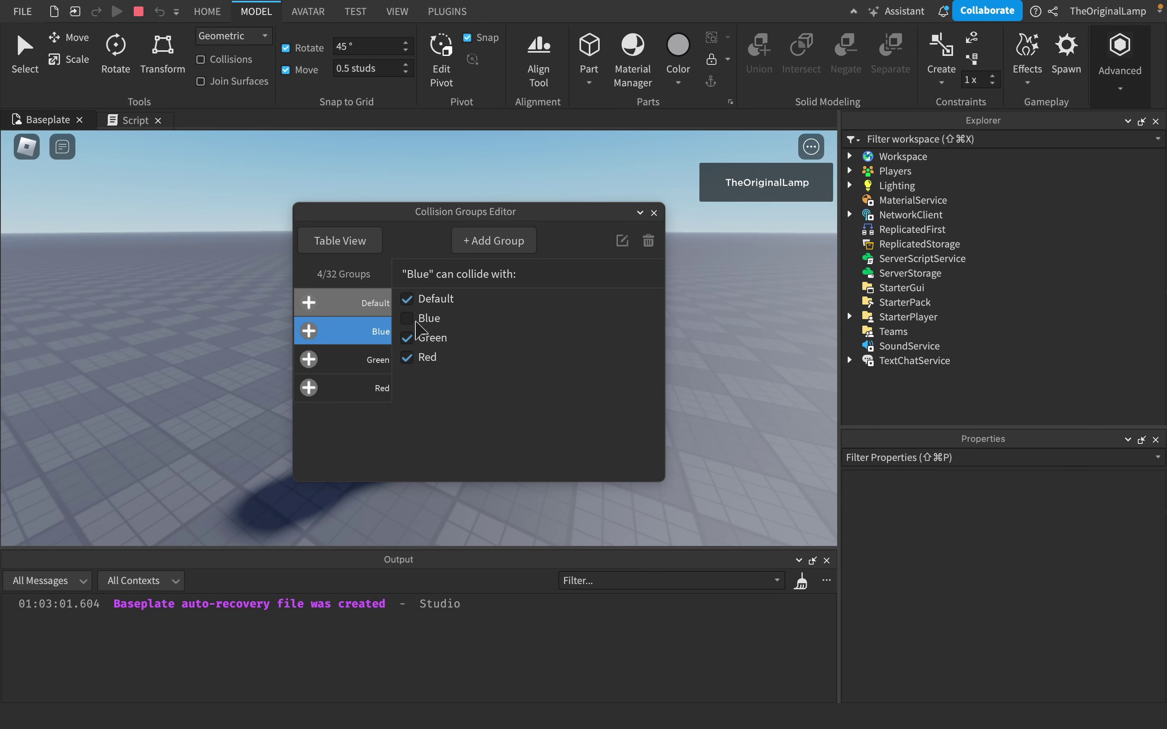
{"action": "left_click", "coordinate": [653, 212]}
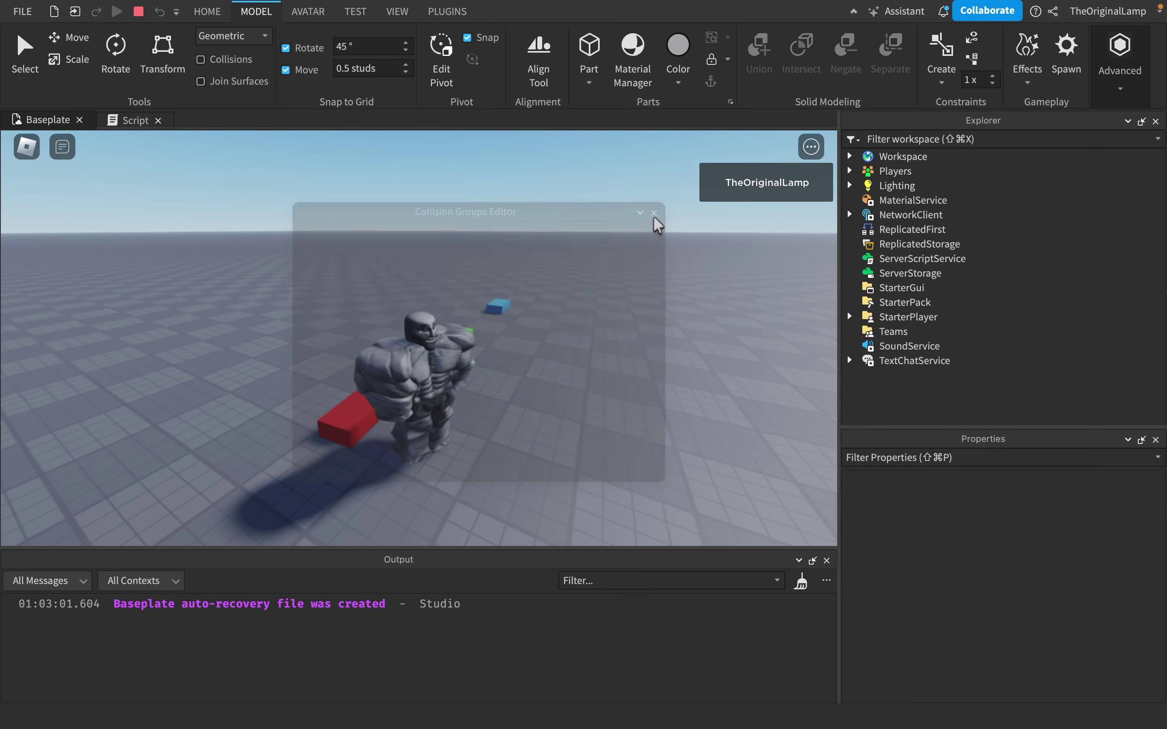
- Switch the playtest to Server and select the character's parts from Head to HumanoidRootPart
{"action": "left_click", "coordinate": [218, 18]}
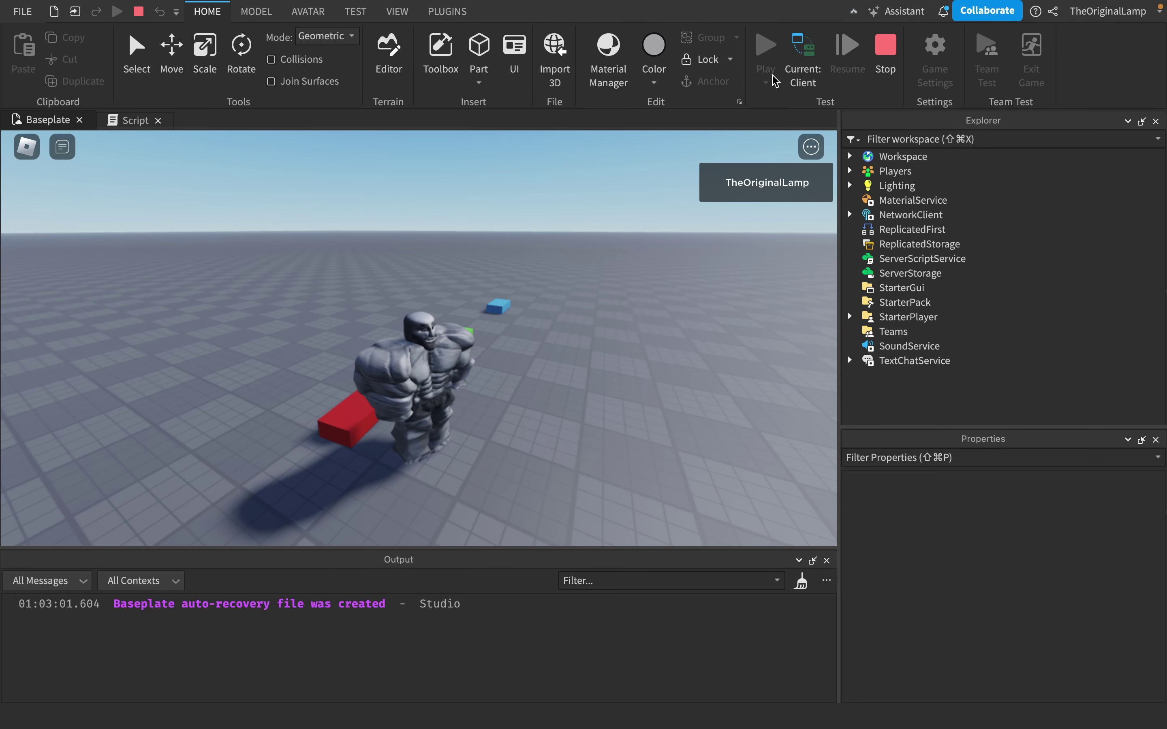
{"action": "left_click", "coordinate": [805, 58]}
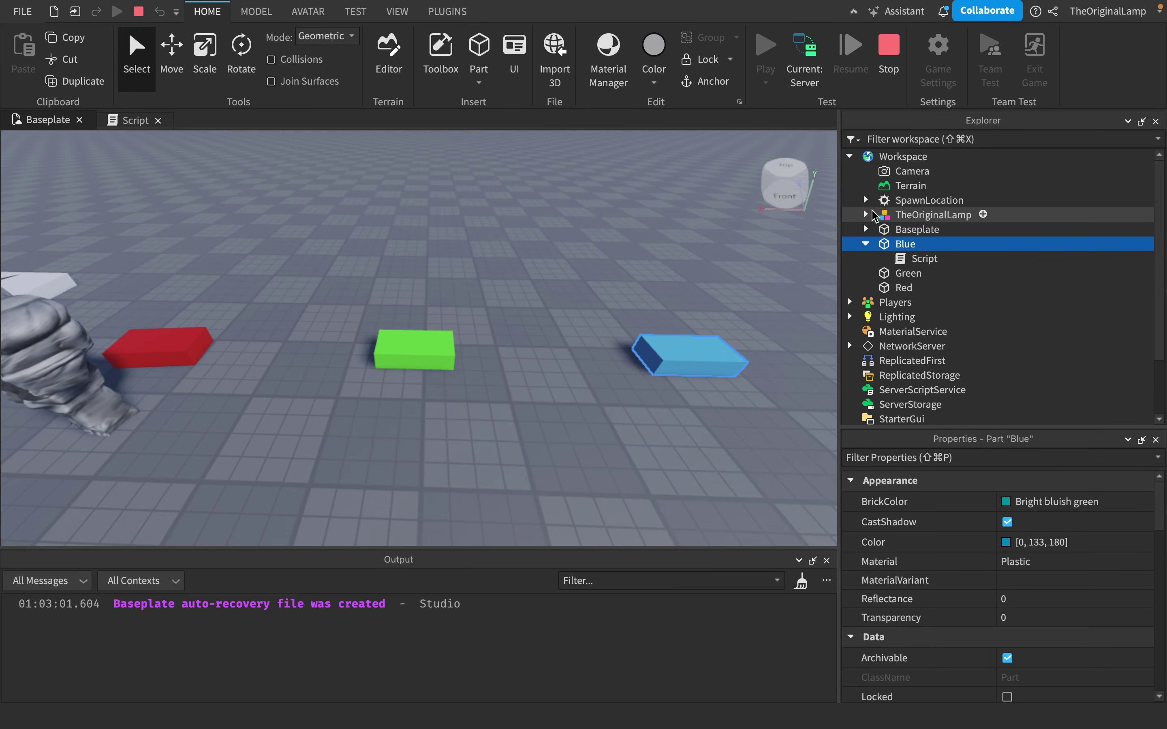
{"action": "left_click", "coordinate": [865, 215]}
{"action": "scroll", "coordinate": [928, 236], "scroll_direction": "down", "scroll_amount": 2}
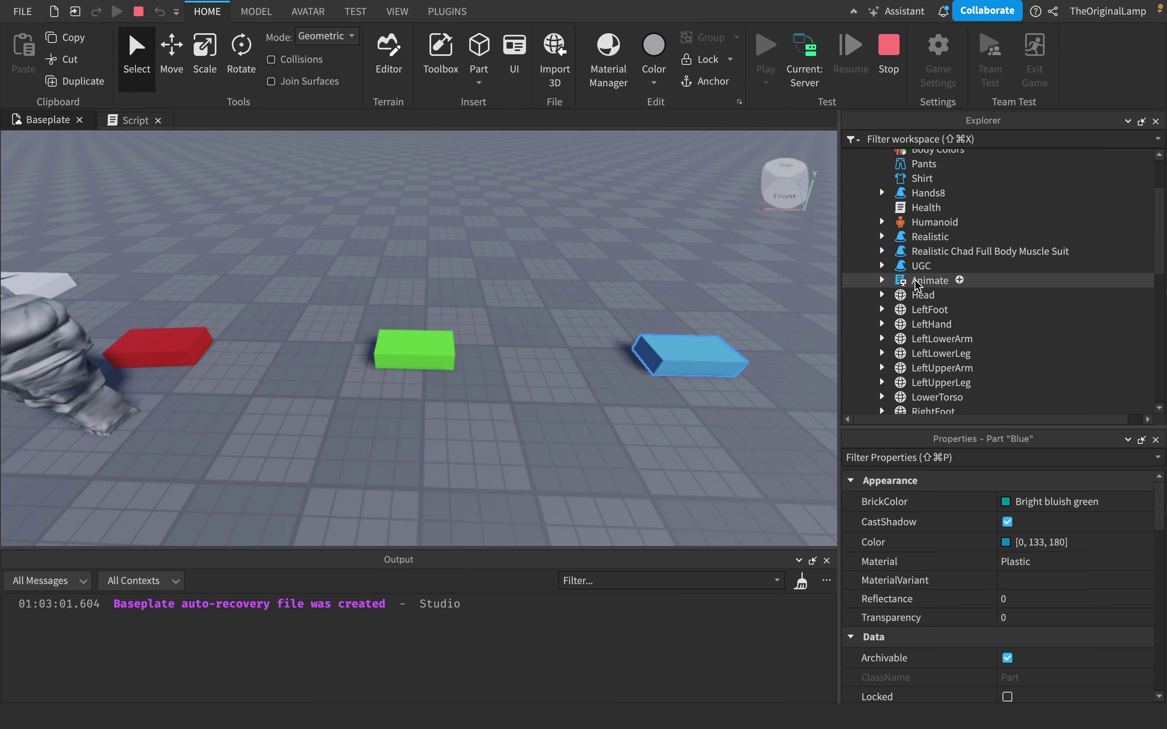
{"action": "left_click", "coordinate": [928, 296]}
{"action": "scroll", "coordinate": [928, 296], "scroll_direction": "down", "scroll_amount": 3}
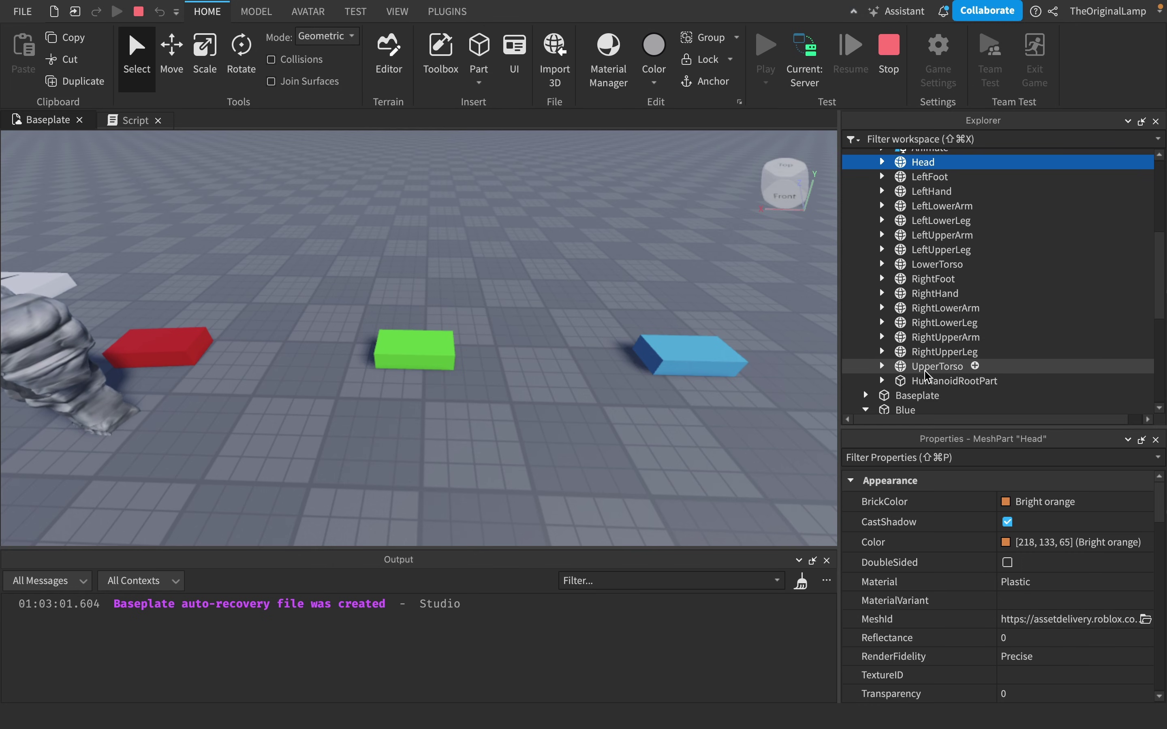
{"action": "left_click", "coordinate": [945, 381], "text": "shift"}
{"action": "scroll", "coordinate": [914, 251], "scroll_direction": "up", "scroll_amount": 2}
{"action": "scroll", "coordinate": [926, 260], "scroll_direction": "down", "scroll_amount": 2}
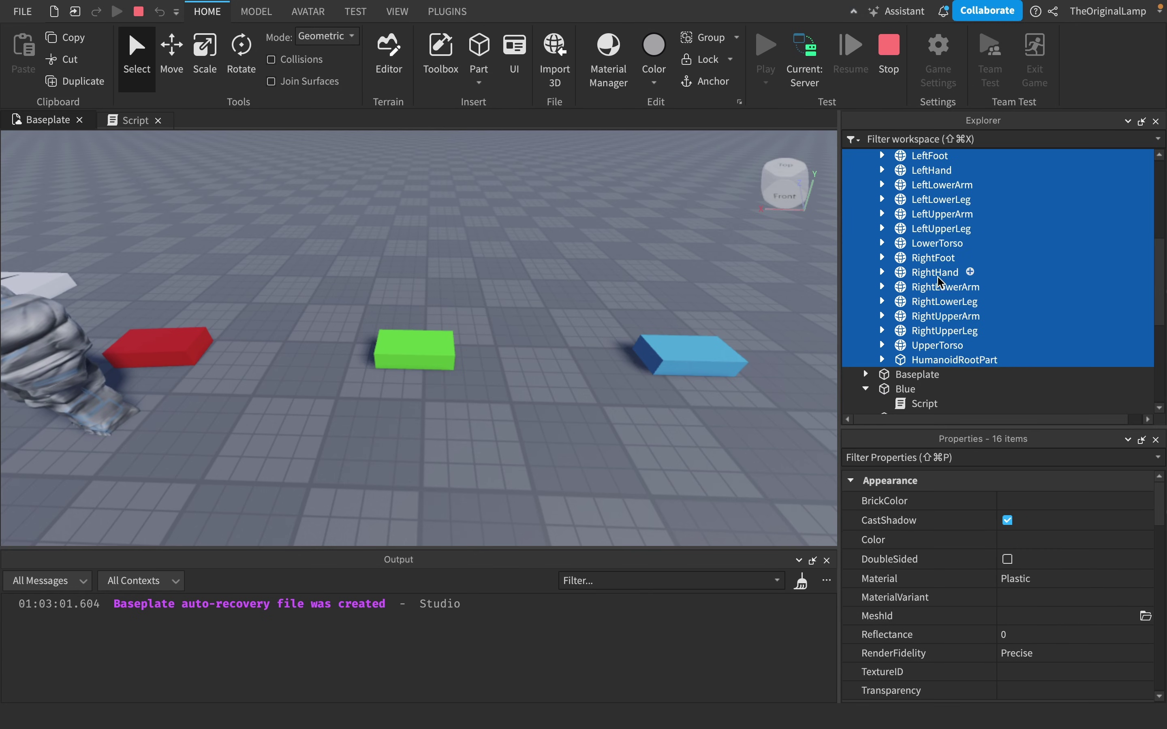
{"action": "scroll", "coordinate": [964, 579], "scroll_direction": "down", "scroll_amount": 10}
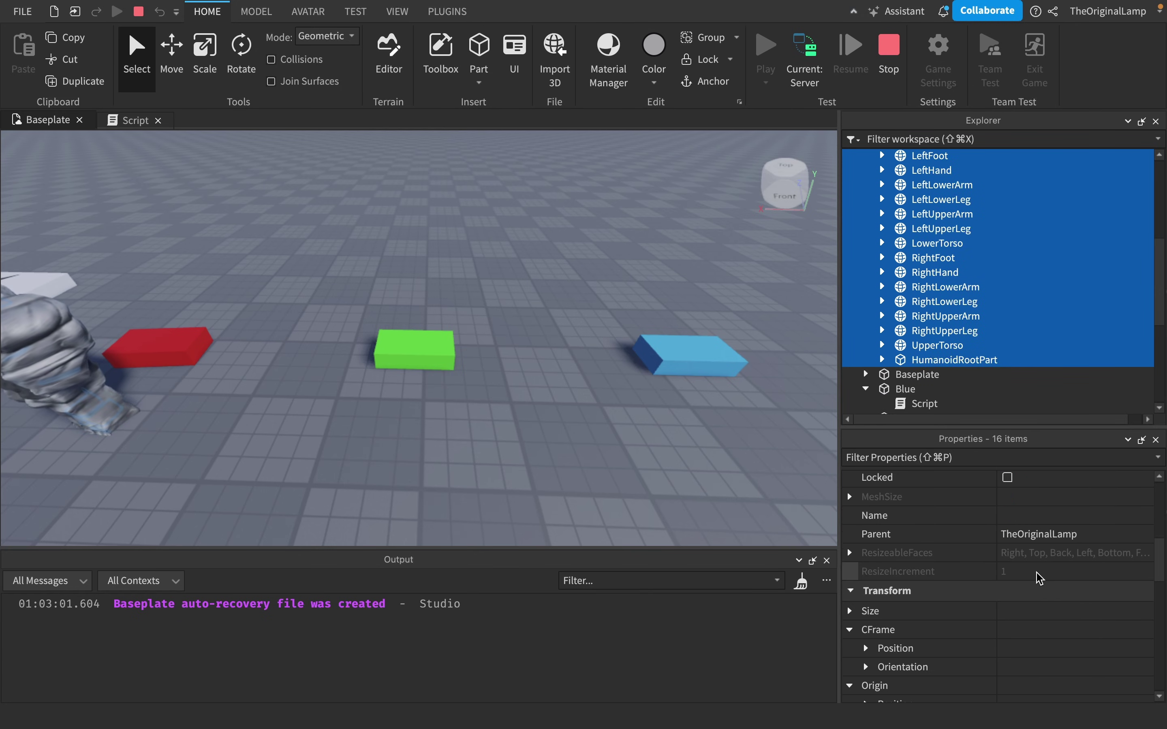
{"action": "scroll", "coordinate": [1040, 561], "scroll_direction": "down", "scroll_amount": 3}
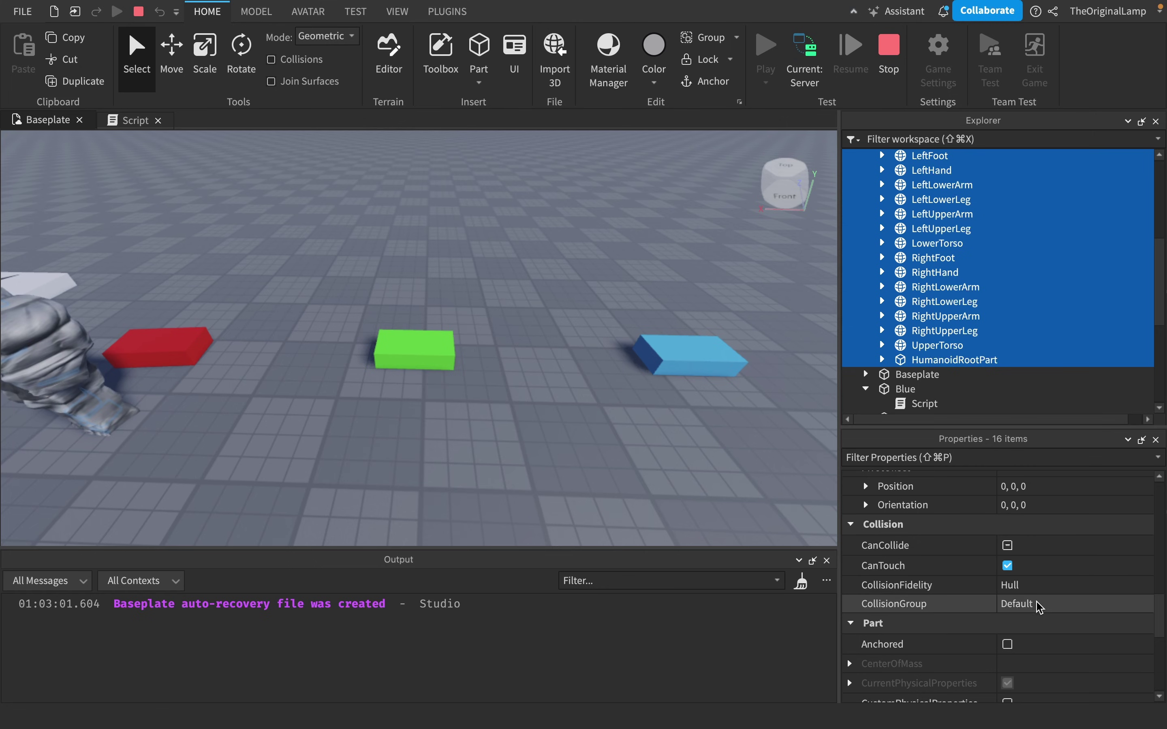
- Set the selected parts' CollisionGroup to Red and check one body part's value
{"action": "left_click", "coordinate": [1036, 604]}
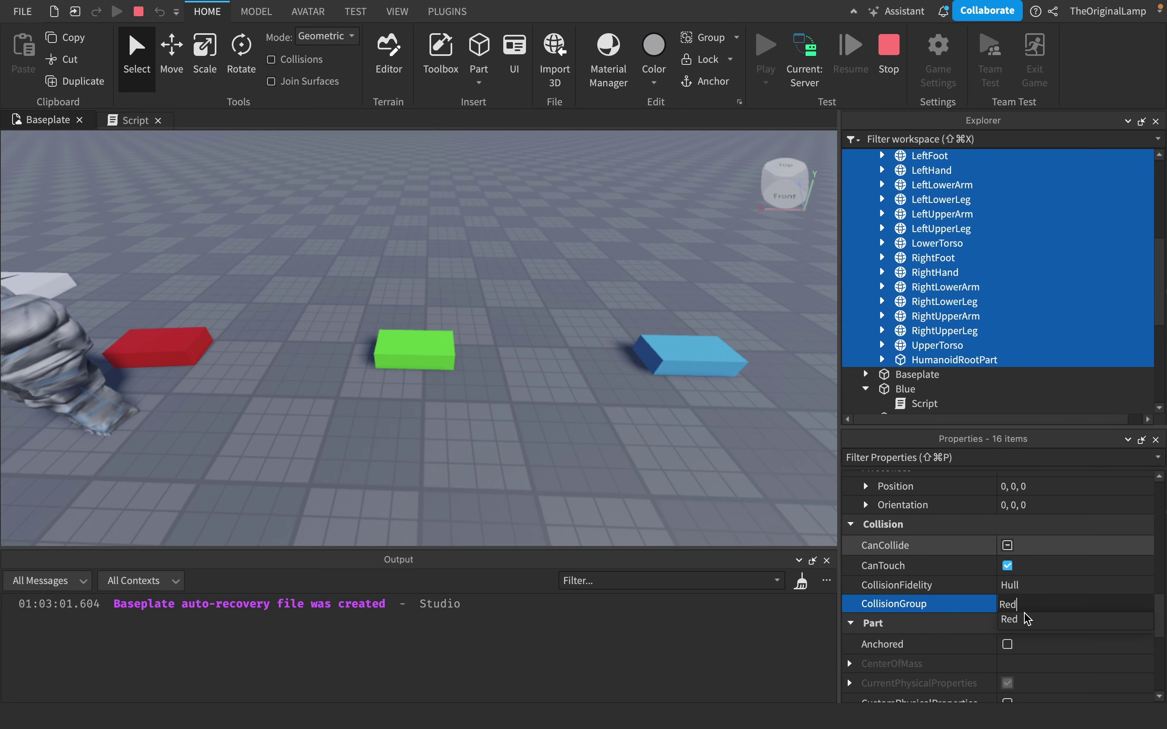
{"action": "type", "text": "Red"}
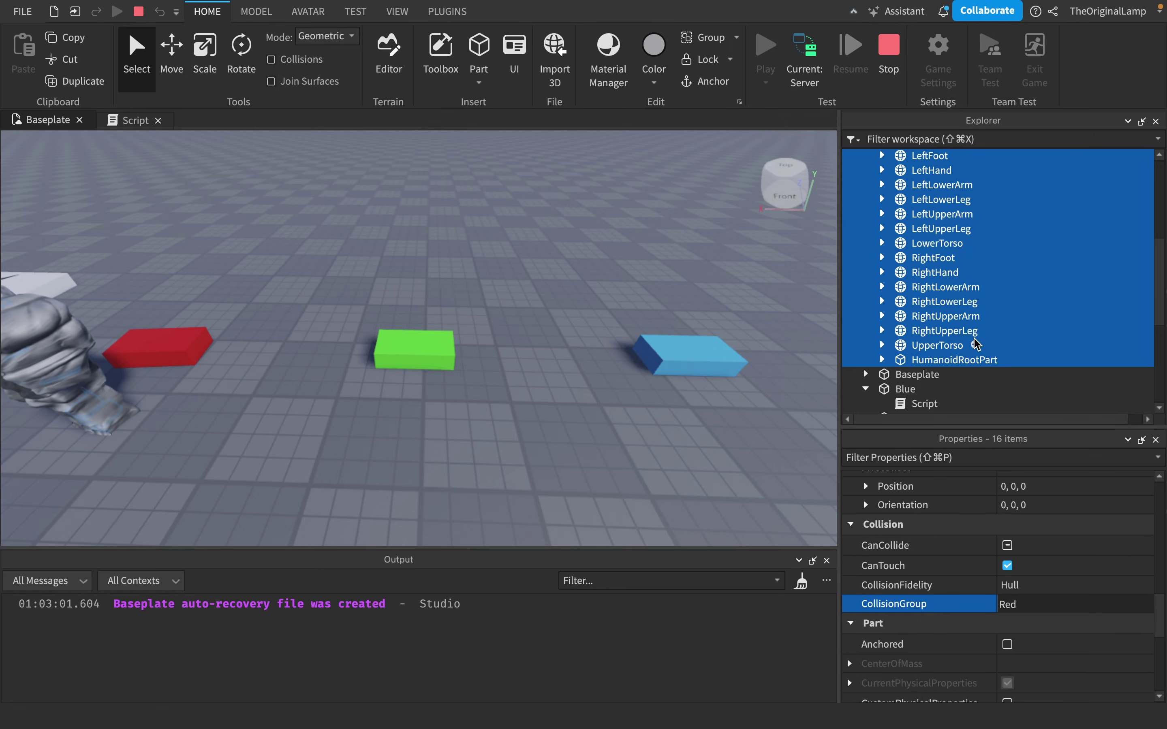
{"action": "left_click", "coordinate": [959, 332]}
- Back in the client view, walk the avatar across the green block onto the blue block
{"action": "left_click", "coordinate": [804, 57]}
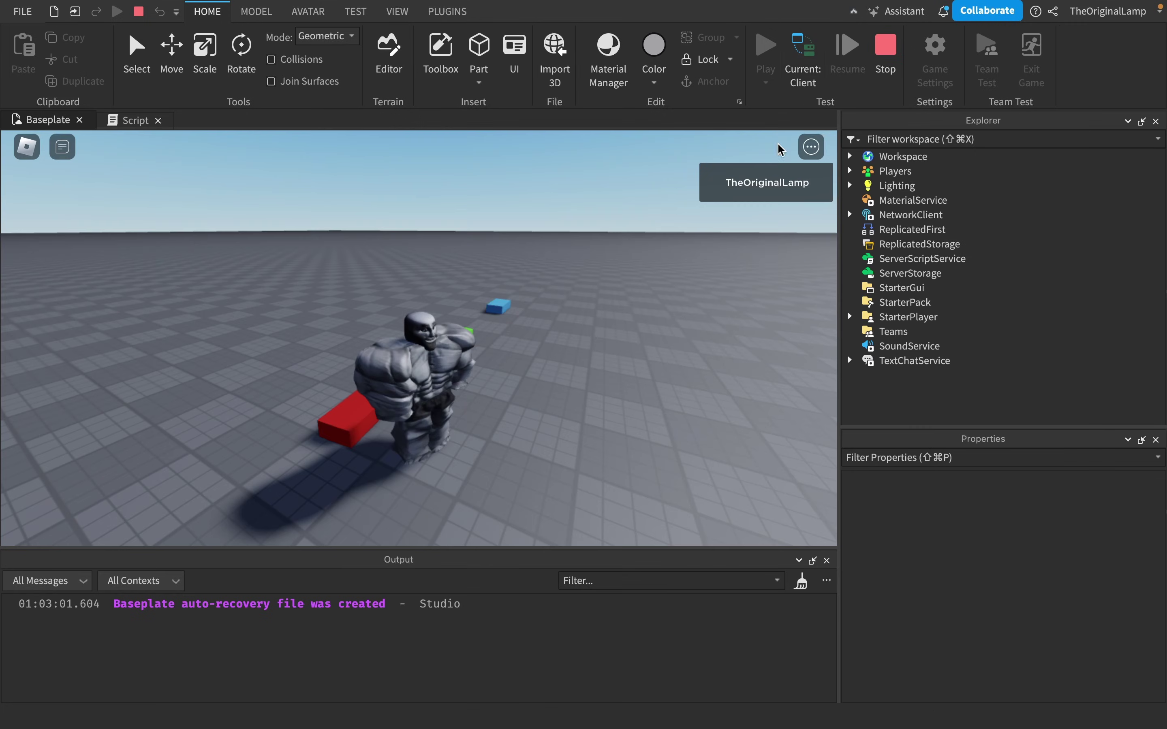
{"action": "right_click_drag", "start_coordinate": [755, 274], "coordinate": [411, 468]}
{"action": "key", "text": "w"}
{"action": "right_click_drag", "start_coordinate": [565, 443], "coordinate": [563, 443]}
{"action": "key", "text": "s"}
{"action": "key", "text": "d"}
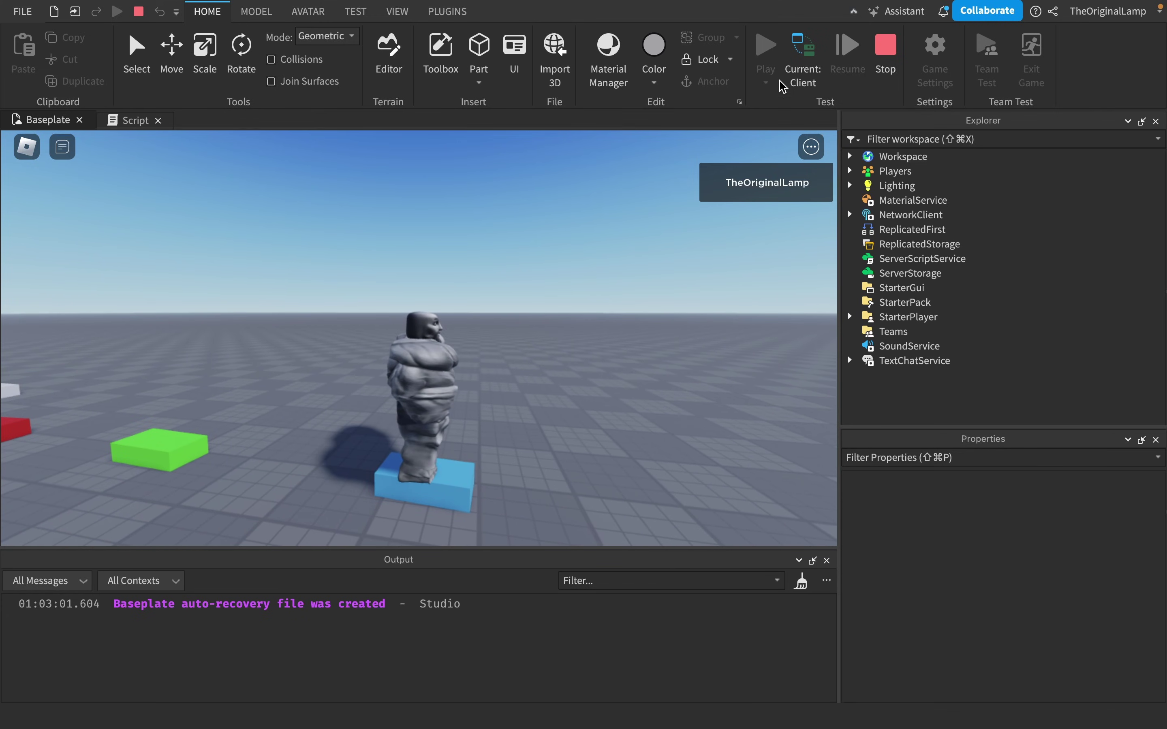
- Switch to Server, select Head through HumanoidRootPart and set their CollisionGroup to Blue
{"action": "left_click", "coordinate": [801, 72]}
{"action": "left_click", "coordinate": [952, 359]}
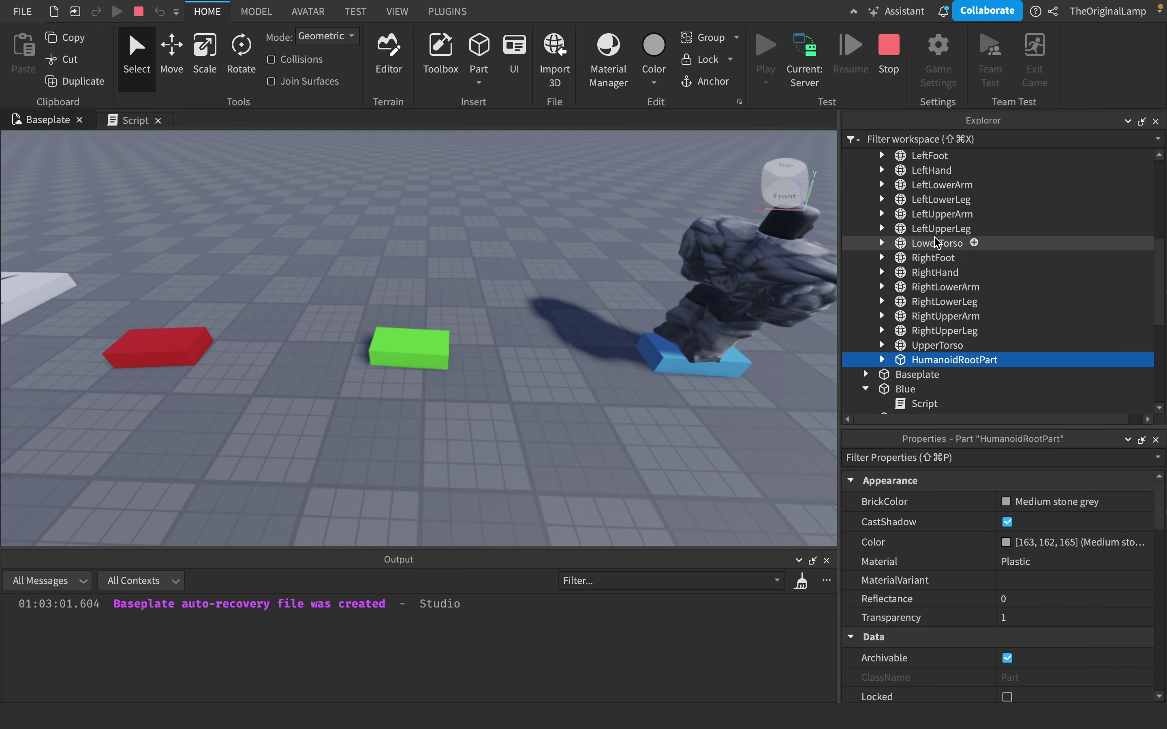
{"action": "scroll", "coordinate": [924, 224], "scroll_direction": "up", "scroll_amount": 2}
{"action": "left_click", "coordinate": [921, 196], "text": "shift"}
{"action": "key", "text": "f"}
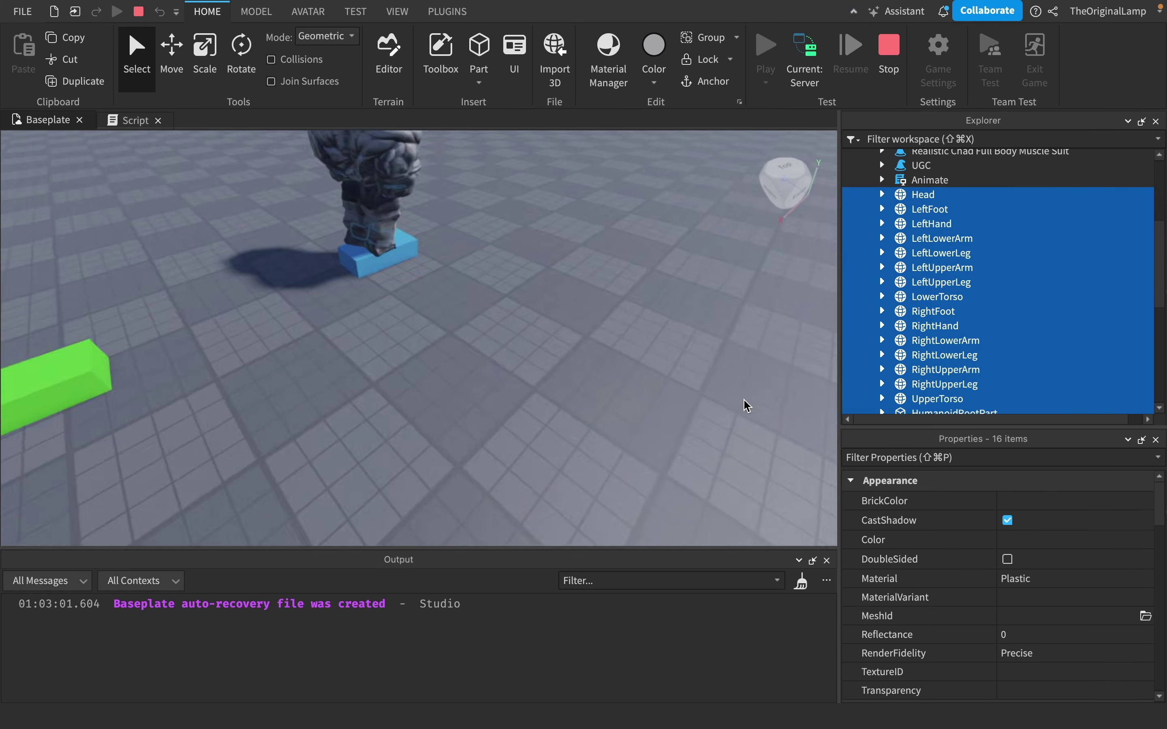
{"action": "right_click_drag", "start_coordinate": [747, 405], "coordinate": [747, 405]}
{"action": "scroll", "coordinate": [994, 578], "scroll_direction": "down", "scroll_amount": 3}
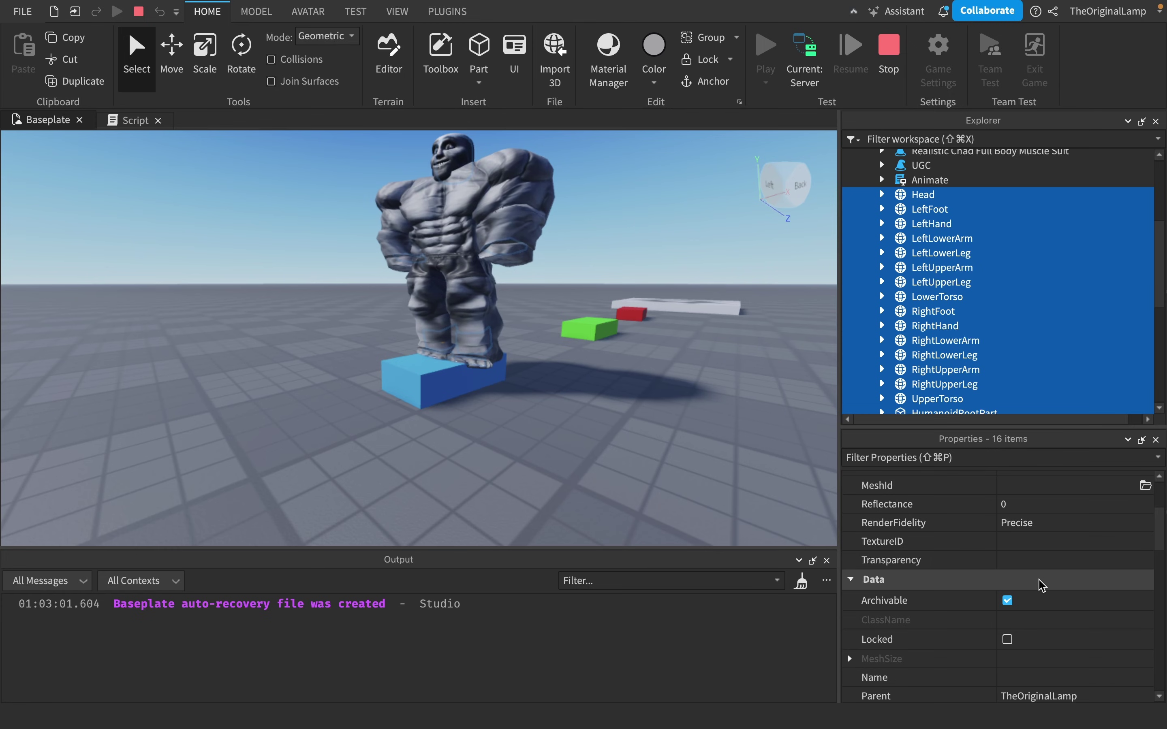
{"action": "scroll", "coordinate": [1042, 585], "scroll_direction": "down", "scroll_amount": 10}
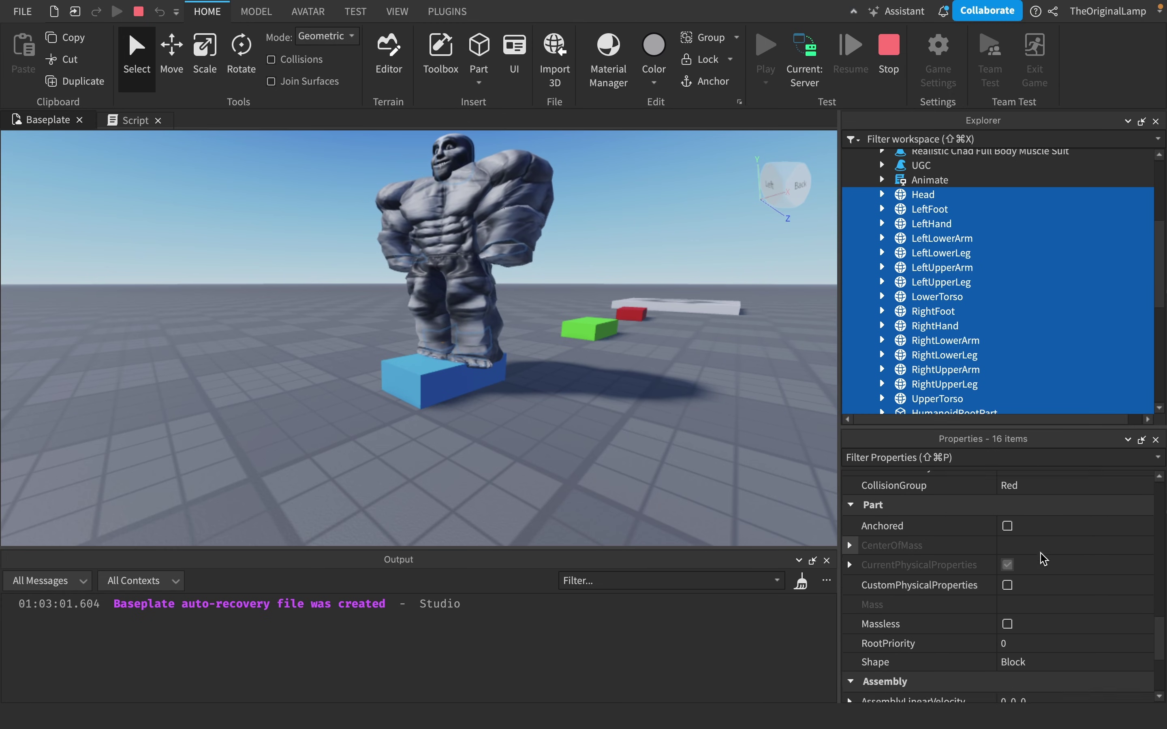
{"action": "scroll", "coordinate": [1037, 531], "scroll_direction": "up", "scroll_amount": 1}
{"action": "left_click", "coordinate": [1025, 492]}
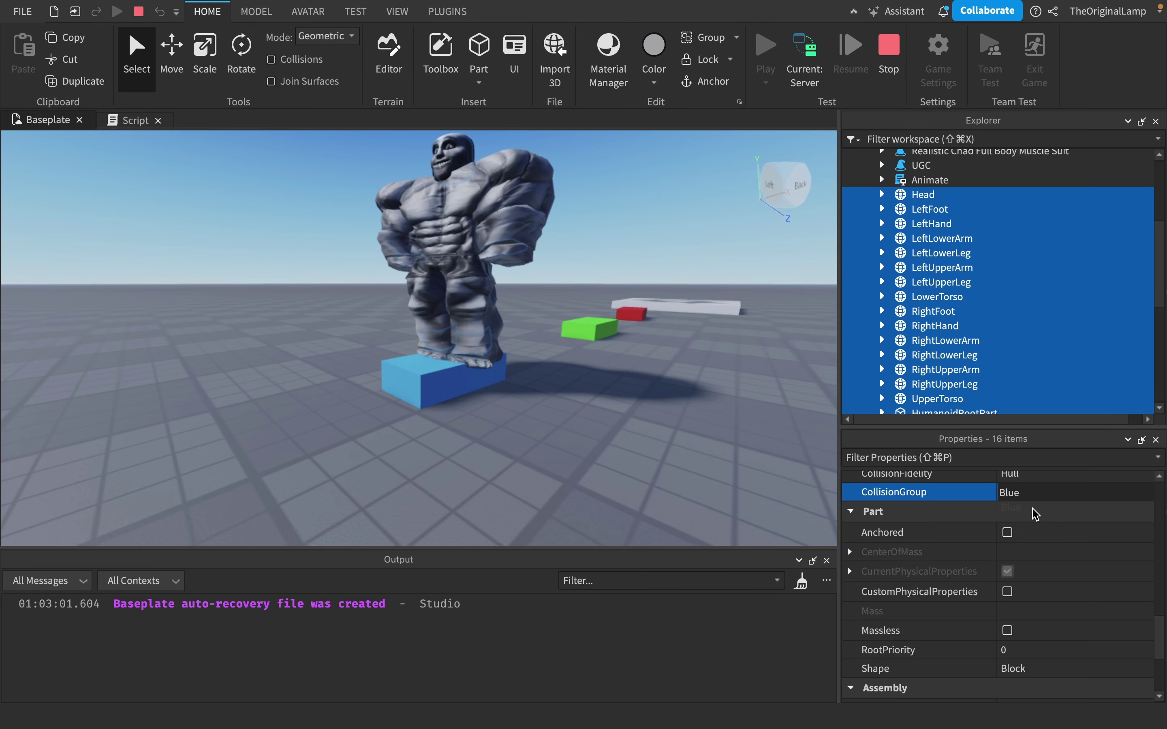
{"action": "left_click", "coordinate": [1000, 400]}
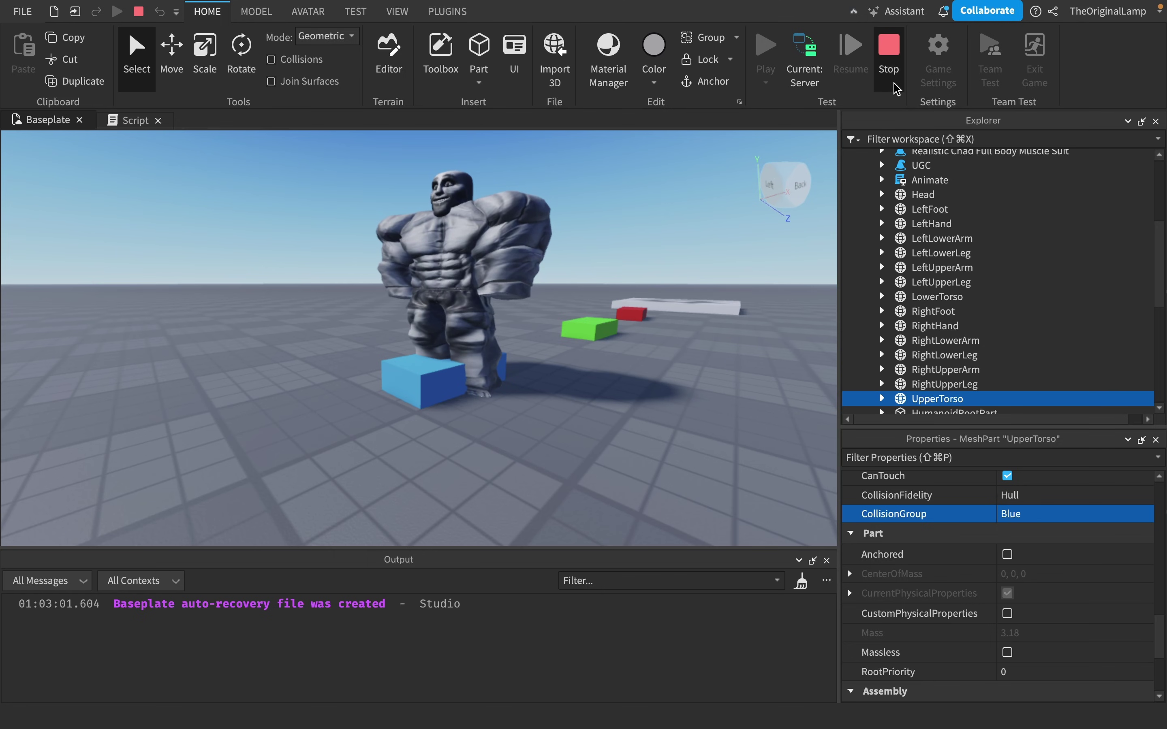
- Stop the playtest and zoom the view toward the three blocks
{"action": "key", "text": "shift+F5"}
{"action": "scroll", "coordinate": [499, 271], "scroll_direction": "down", "scroll_amount": 5}
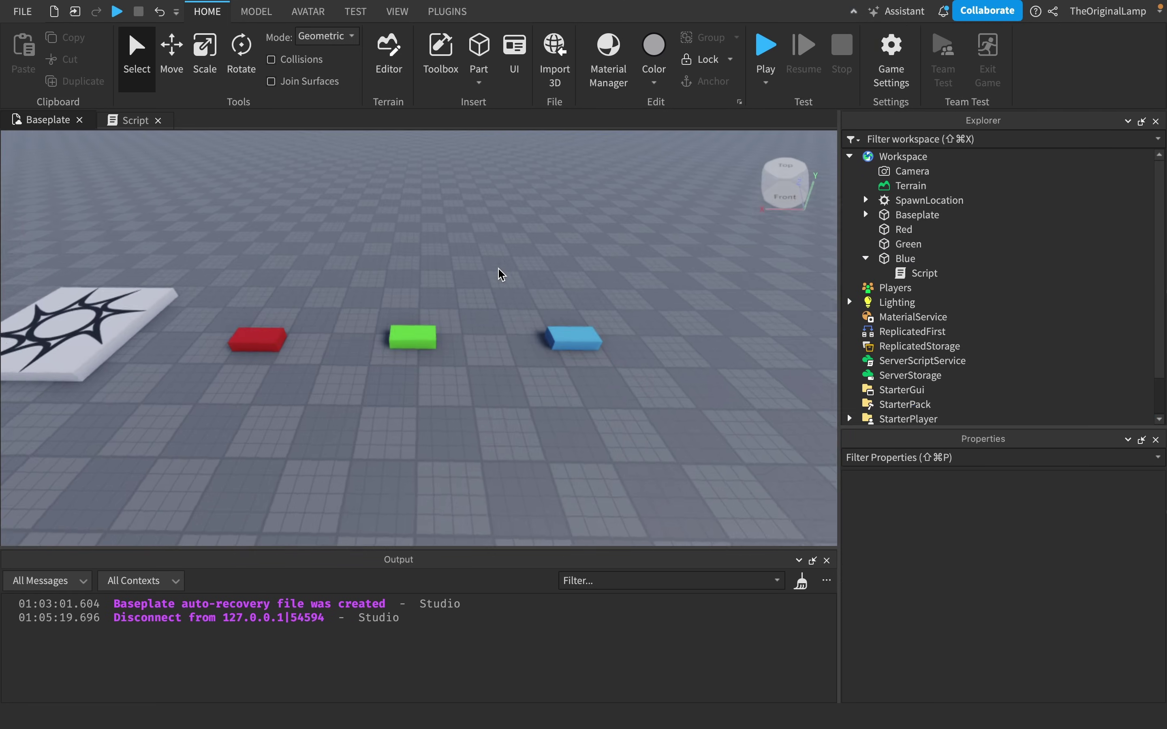
{"action": "right_click_drag", "start_coordinate": [500, 272], "coordinate": [500, 273]}
{"action": "scroll", "coordinate": [500, 272], "scroll_direction": "up", "scroll_amount": 2}
{"action": "scroll", "coordinate": [482, 274], "scroll_direction": "down", "scroll_amount": 2}
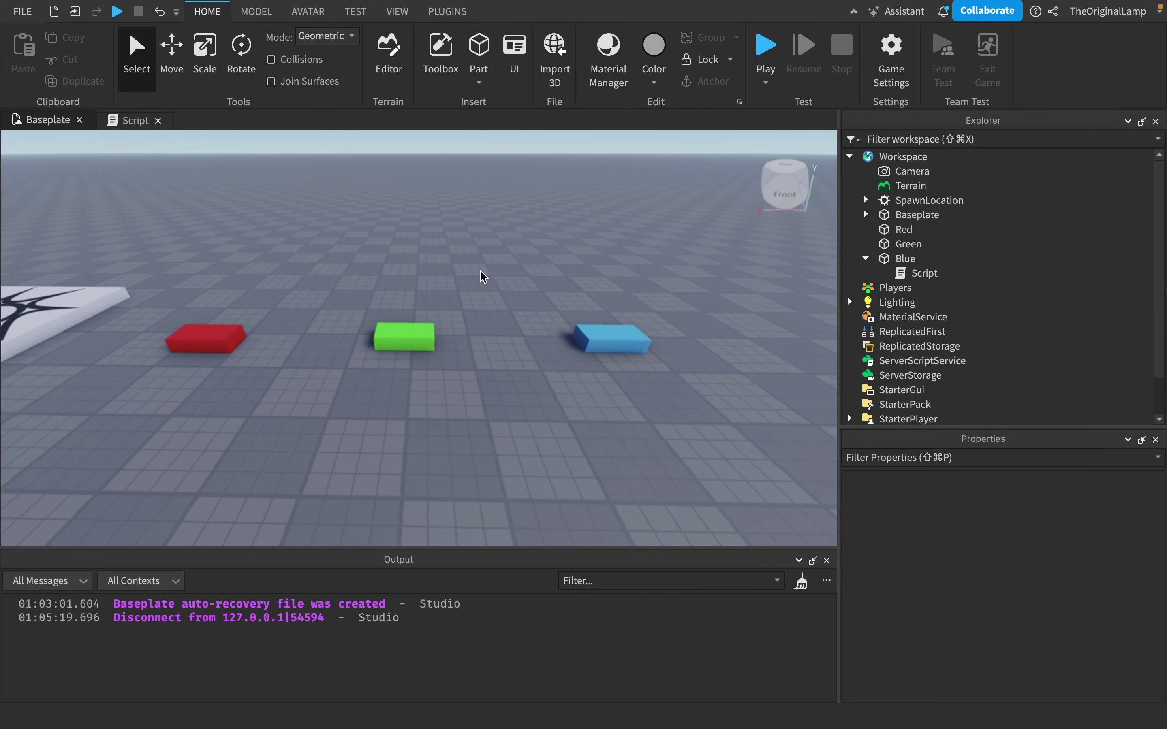
{"action": "scroll", "coordinate": [309, 279], "scroll_direction": "up", "scroll_amount": 2}
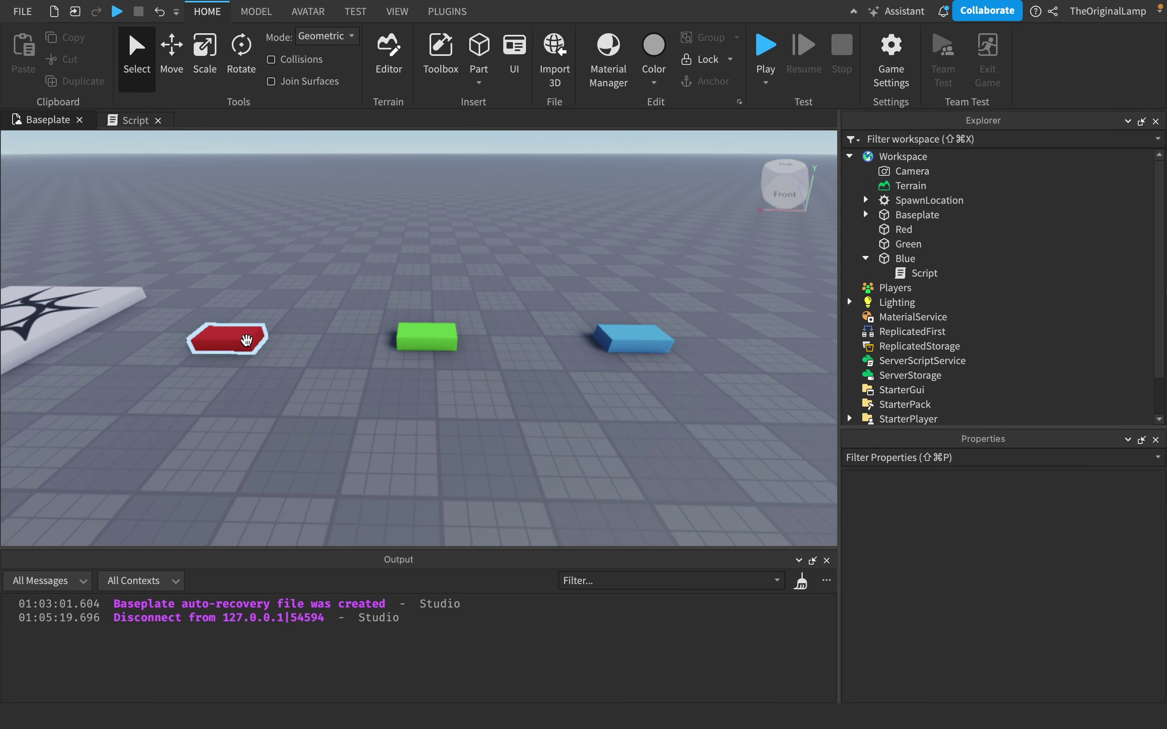
{"action": "scroll", "coordinate": [388, 321], "scroll_direction": "up", "scroll_amount": 2}
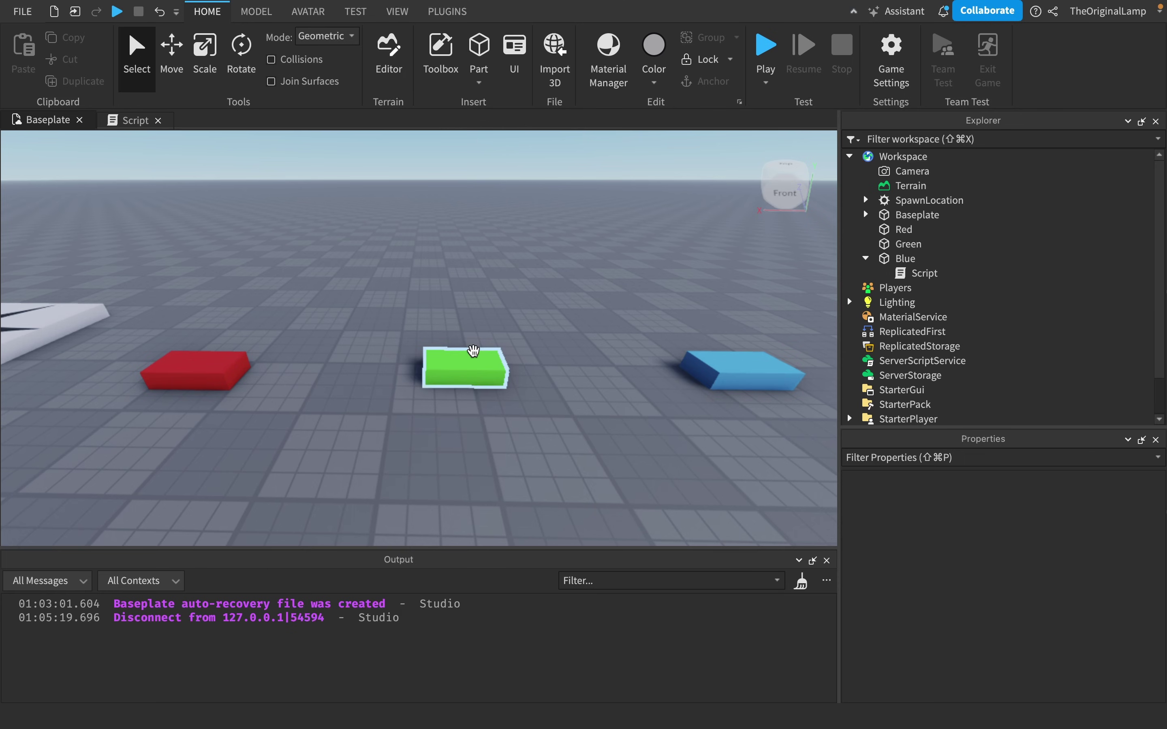
- Fly the camera across the red, green and blue blocks, then expand StarterPlayer in Explorer
{"action": "key", "text": "a"}
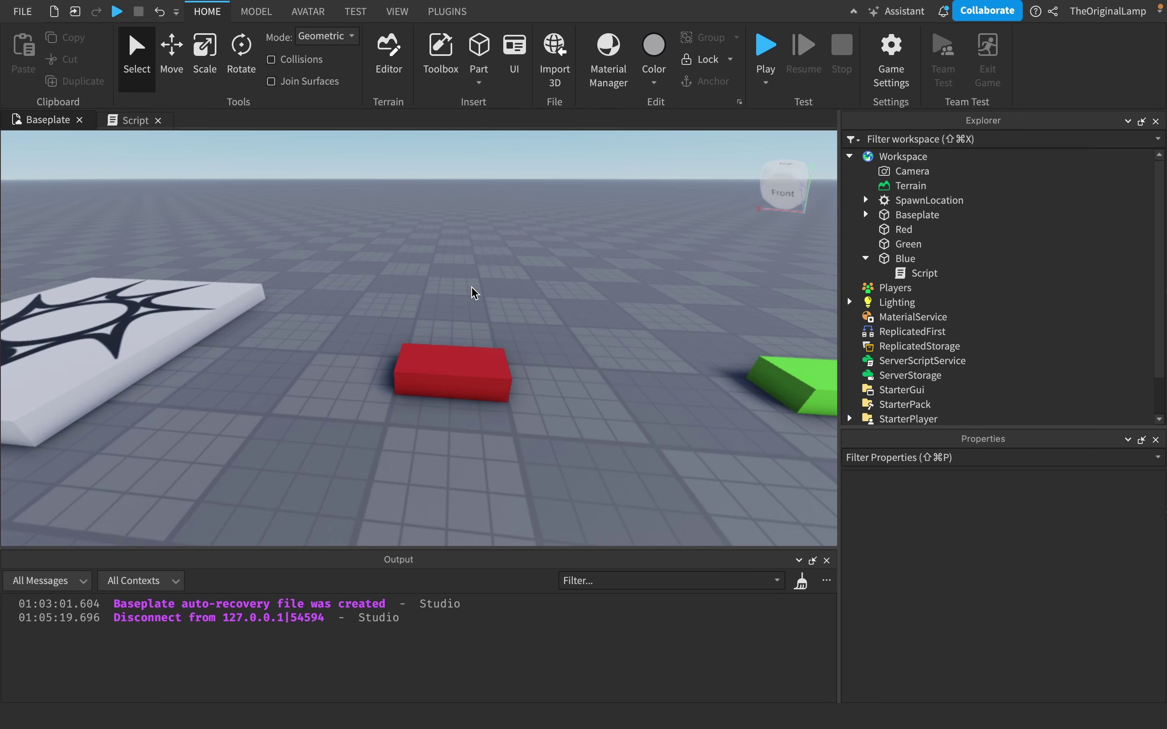
{"action": "key", "text": "d"}
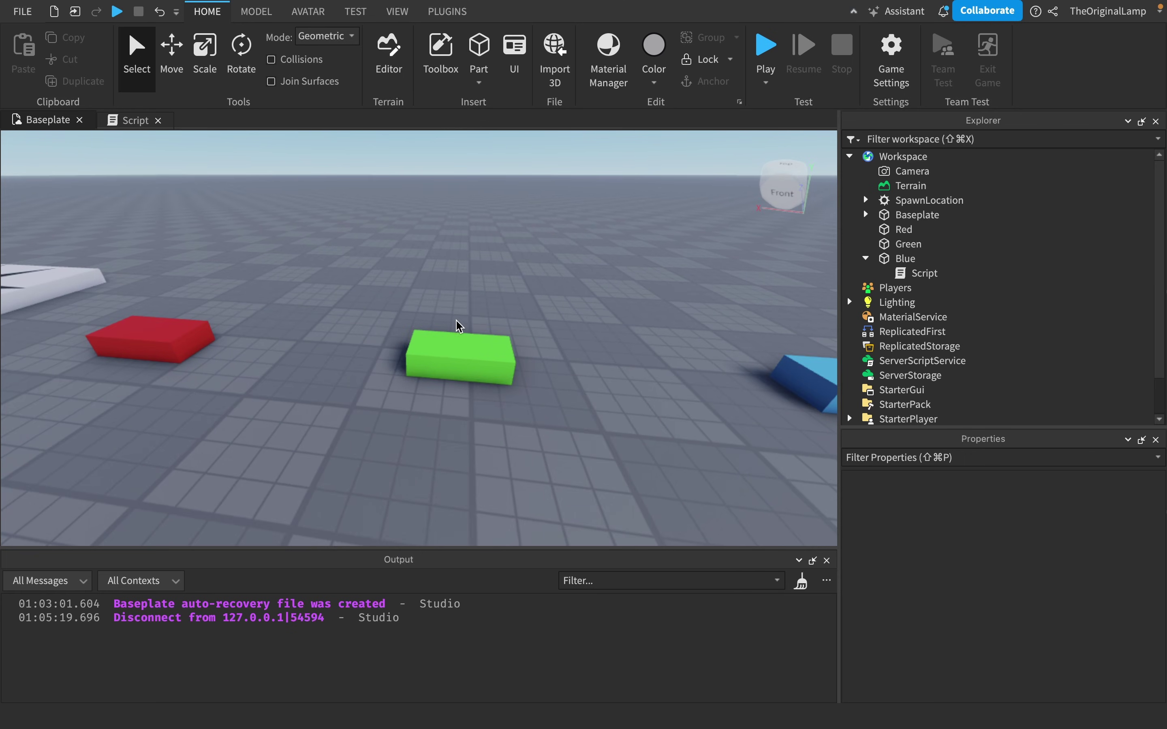
{"action": "key", "text": "d"}
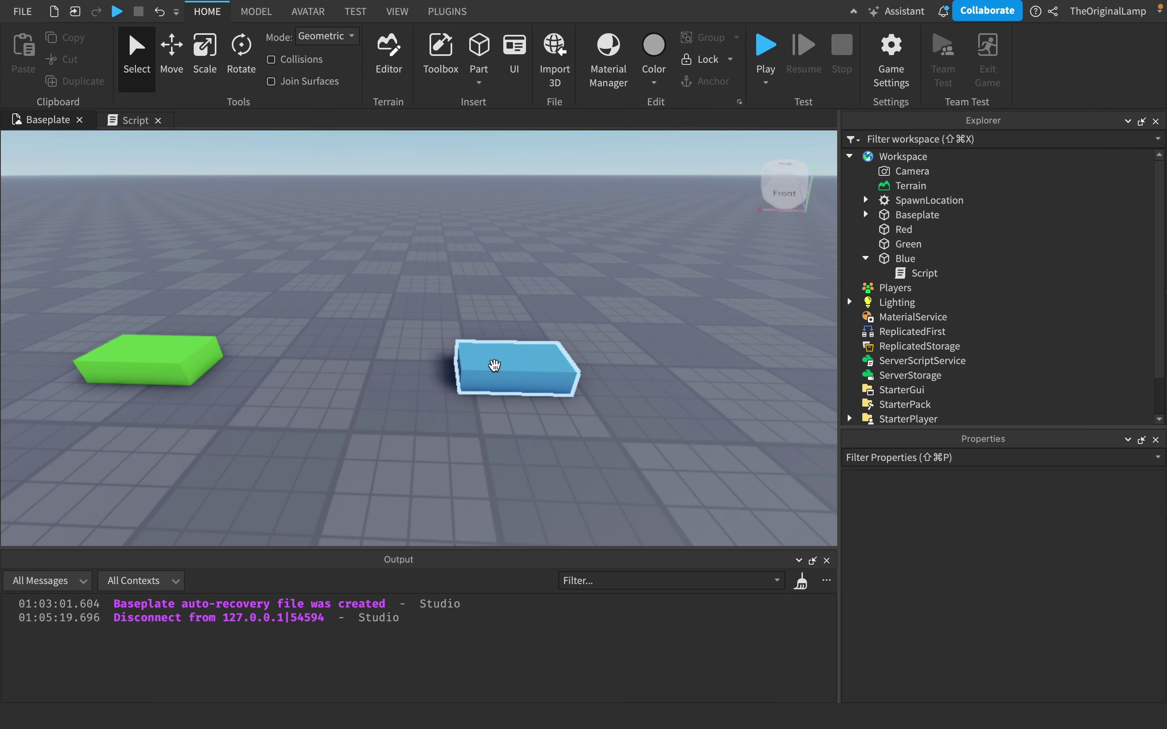
{"action": "key", "text": "s"}
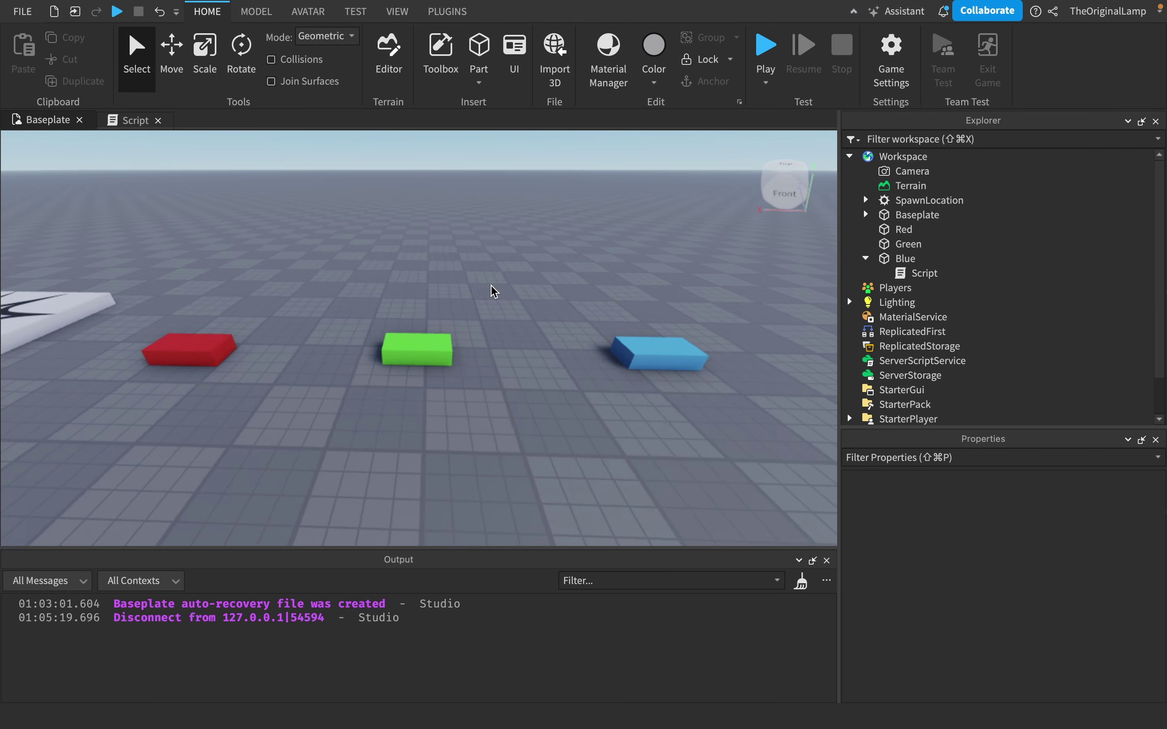
{"action": "key", "text": "w"}
{"action": "key", "text": "d"}
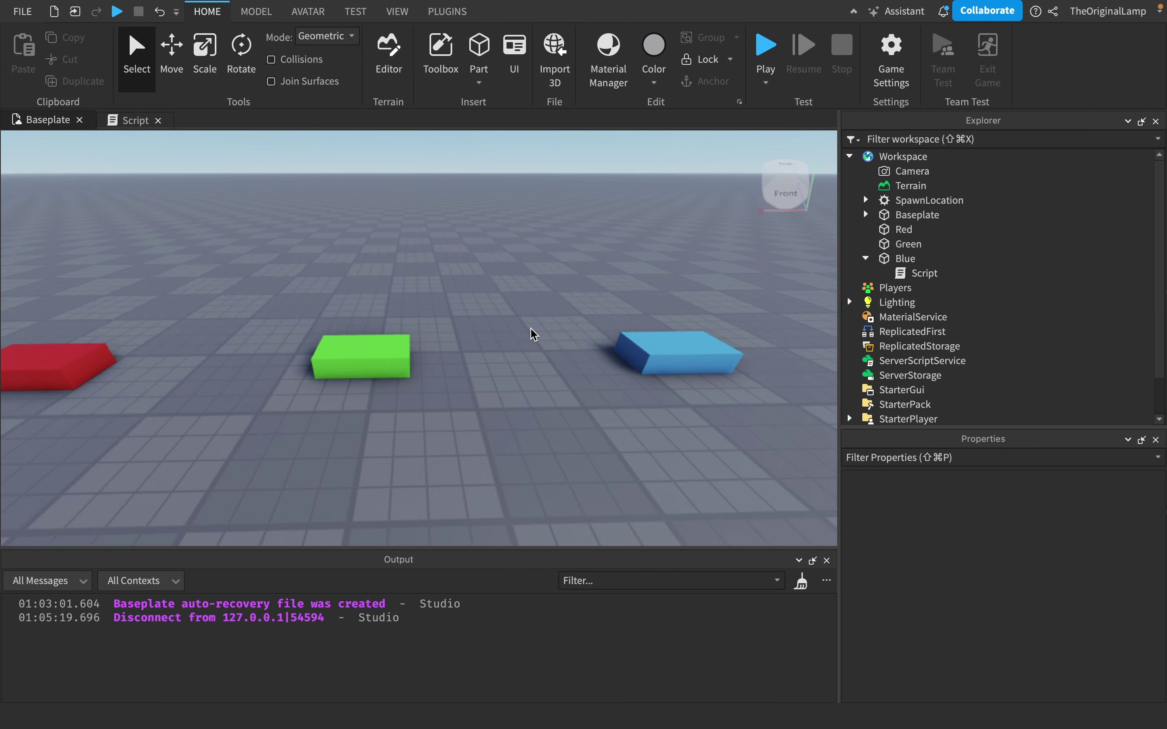
{"action": "key", "text": "a"}
{"action": "scroll", "coordinate": [974, 315], "scroll_direction": "down", "scroll_amount": 3}
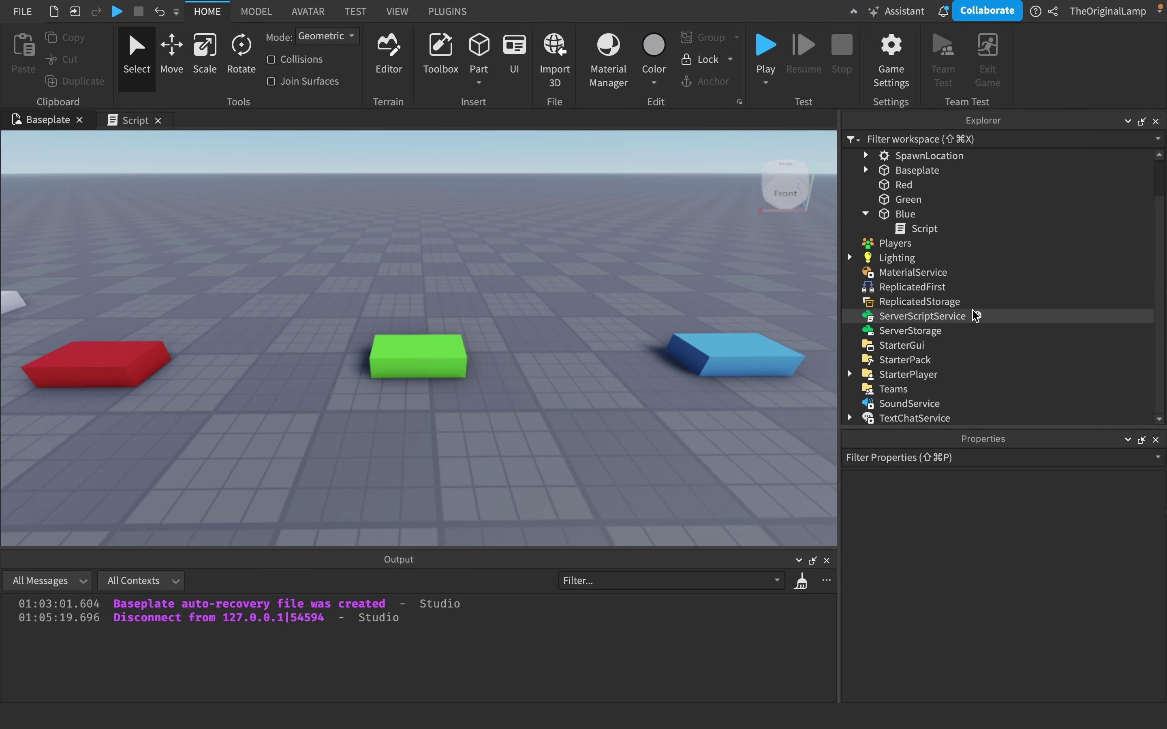
{"action": "left_click", "coordinate": [850, 374]}
{"action": "scroll", "coordinate": [954, 402], "scroll_direction": "down", "scroll_amount": 2}
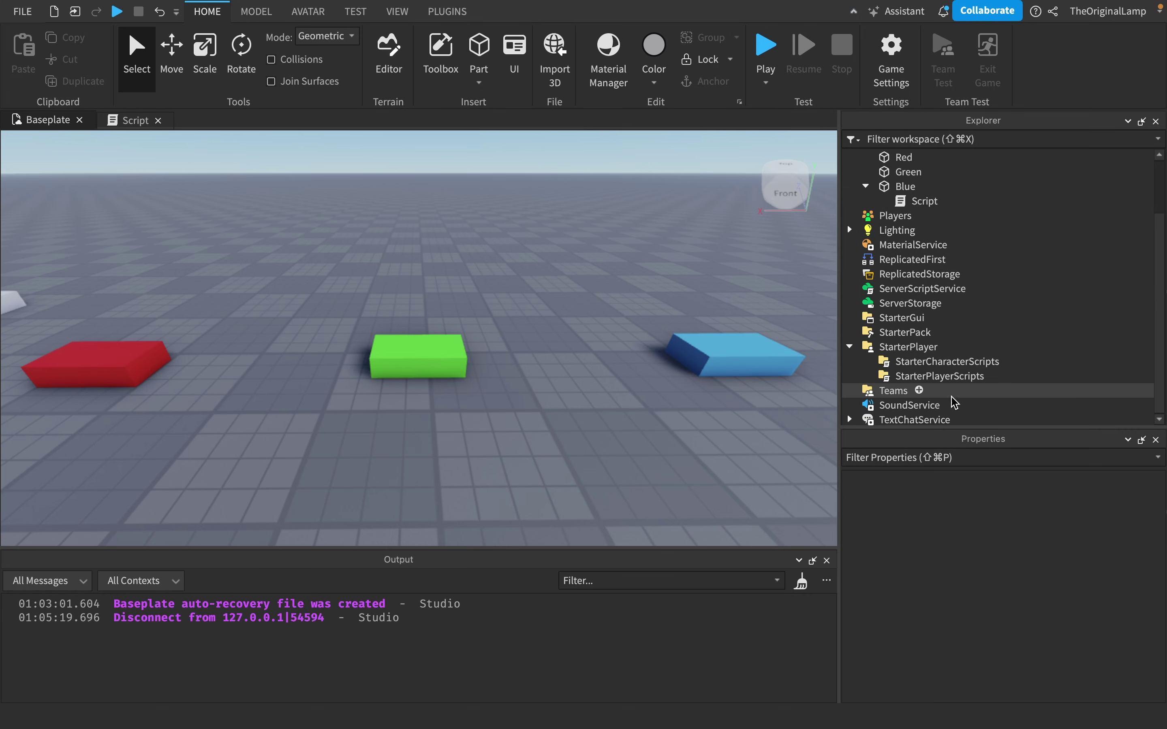
- Insert a LocalScript in StarterPlayerScripts, replacing its print line with local uis = game:GetService("UserInputService")
{"action": "left_click", "coordinate": [994, 376]}
{"action": "left_click", "coordinate": [925, 406]}
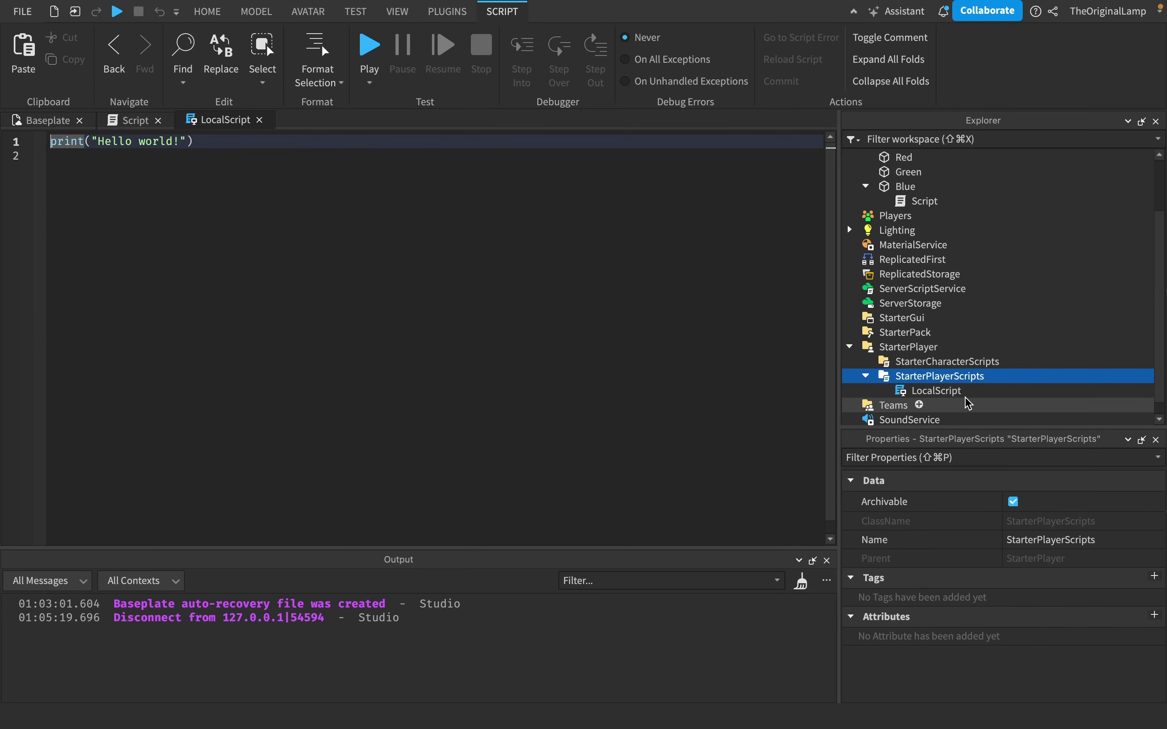
{"action": "left_click_drag", "start_coordinate": [294, 137], "coordinate": [3, 128]}
{"action": "type", "text": "local uis"}
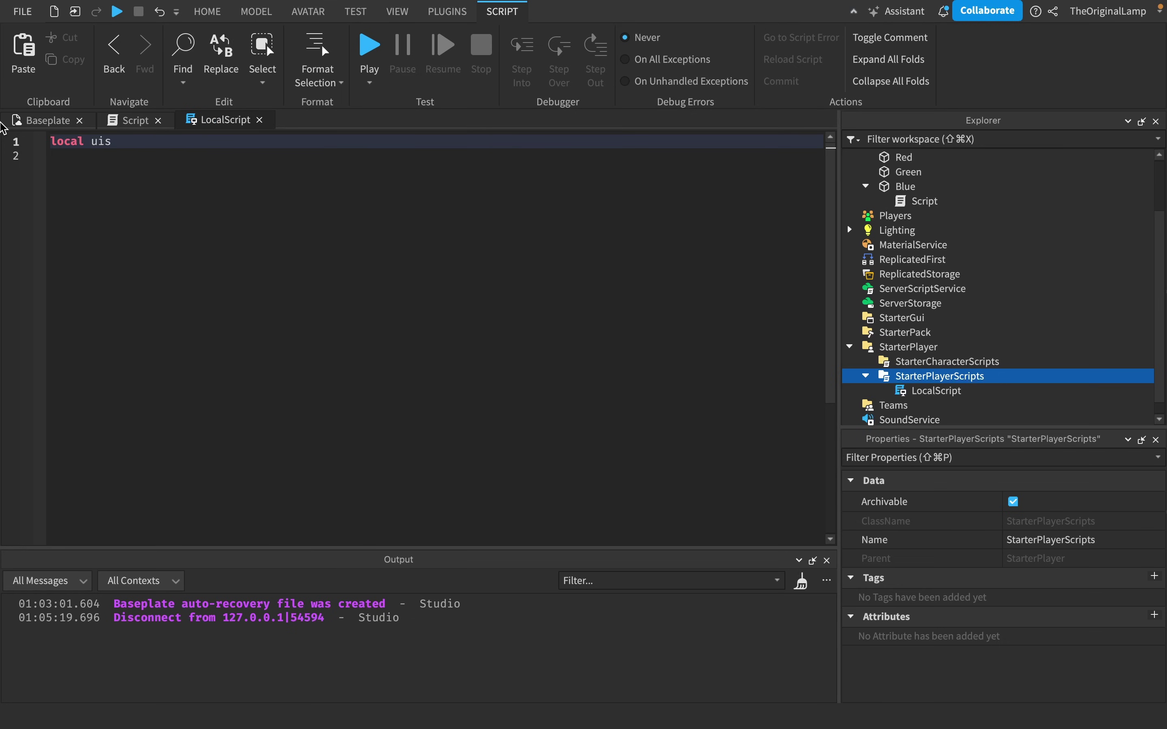
{"action": "type", "text": " = game:GetService()"}
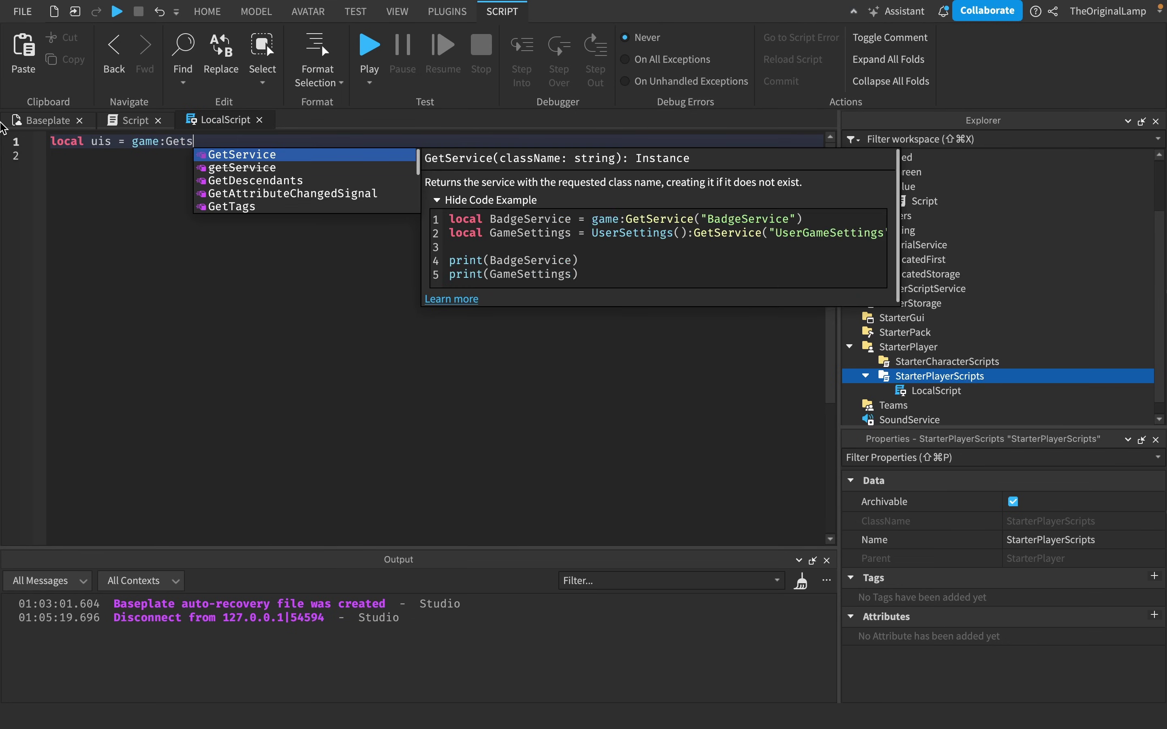
{"action": "type", "text": "\"Use"}
{"action": "key", "text": "Tab"}
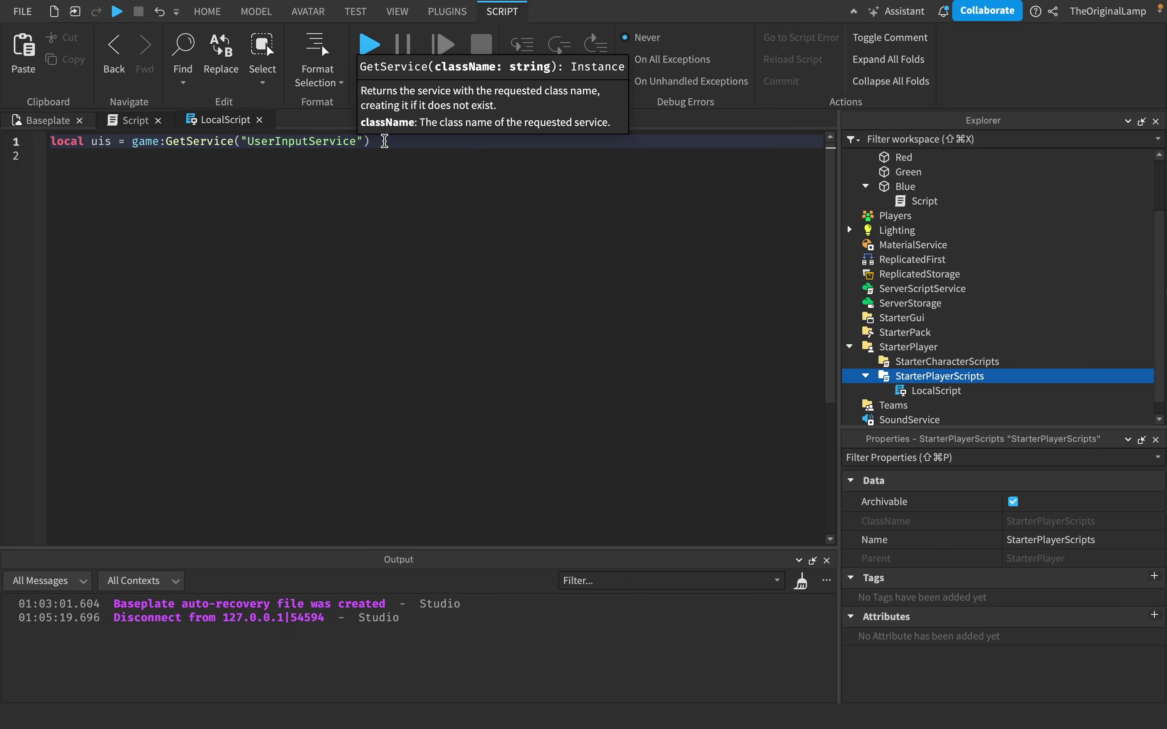
{"action": "key", "text": "Return"}
{"action": "key", "text": "Return"}
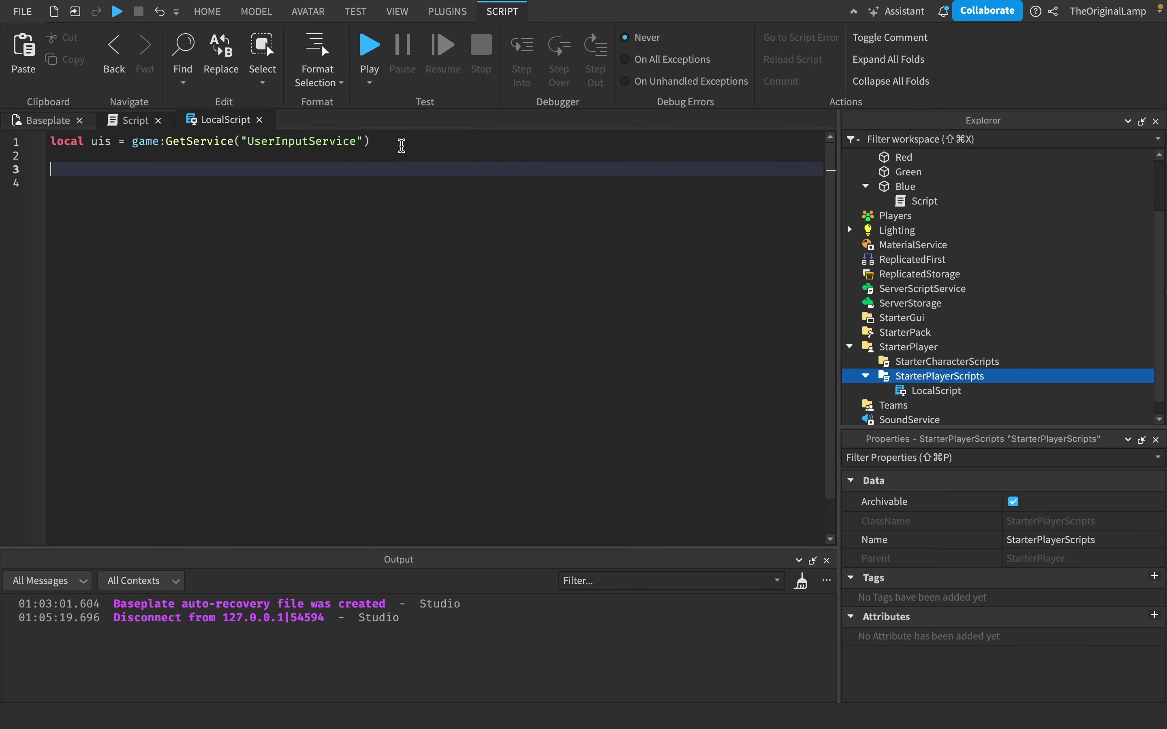
- Connect uis.InputBegan to function(inp, proc) that starts with 'if proc then return end'
{"action": "type", "text": "uis.in"}
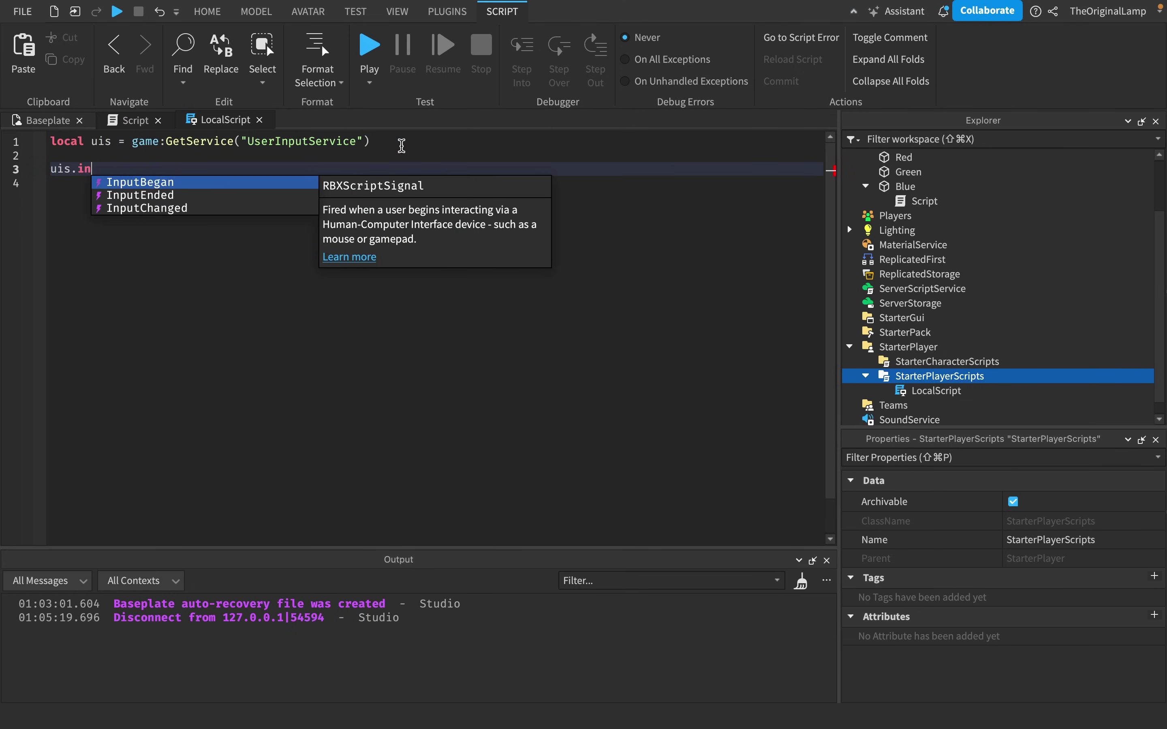
{"action": "key", "text": "Tab"}
{"action": "type", "text": ":Connect(function("}
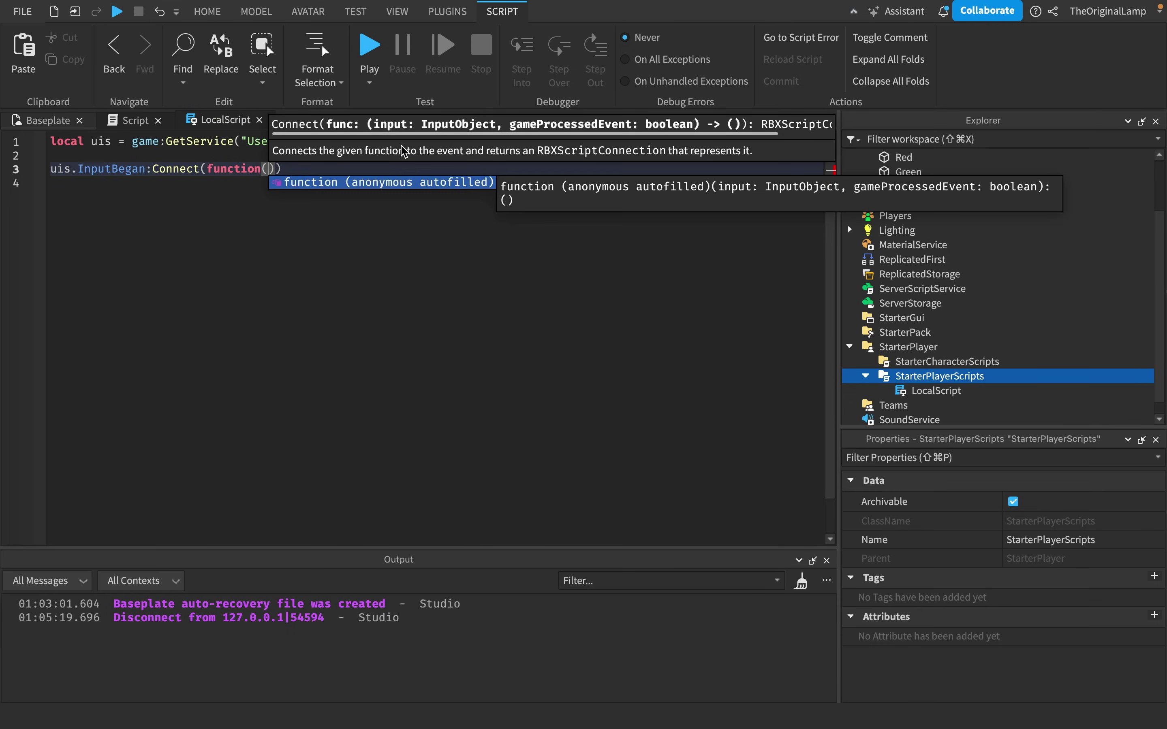
{"action": "type", "text": "inp"}
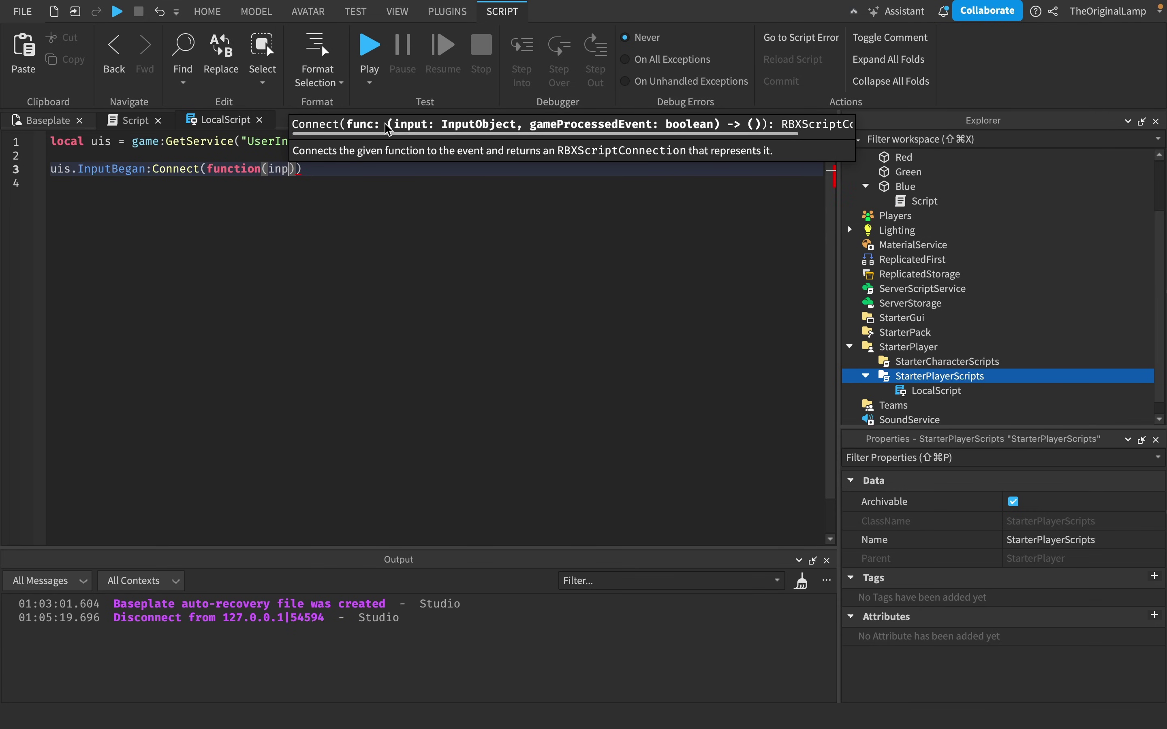
{"action": "type", "text": ", proc"}
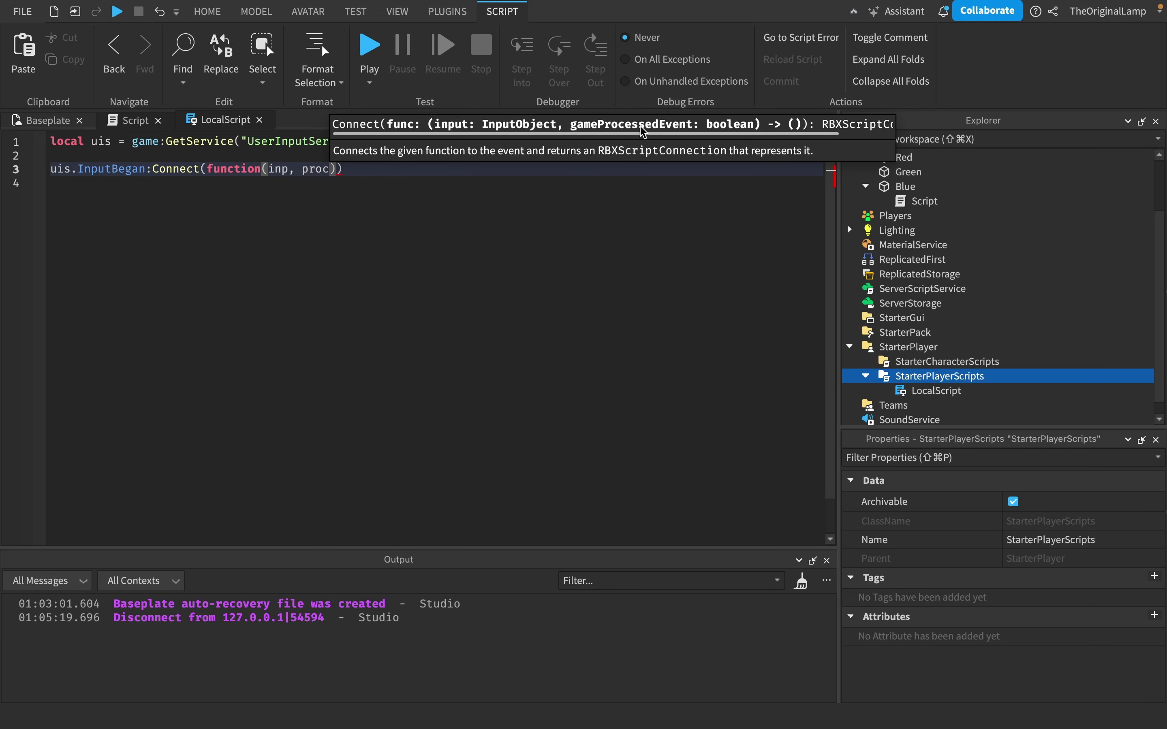
{"action": "left_click", "coordinate": [337, 171]}
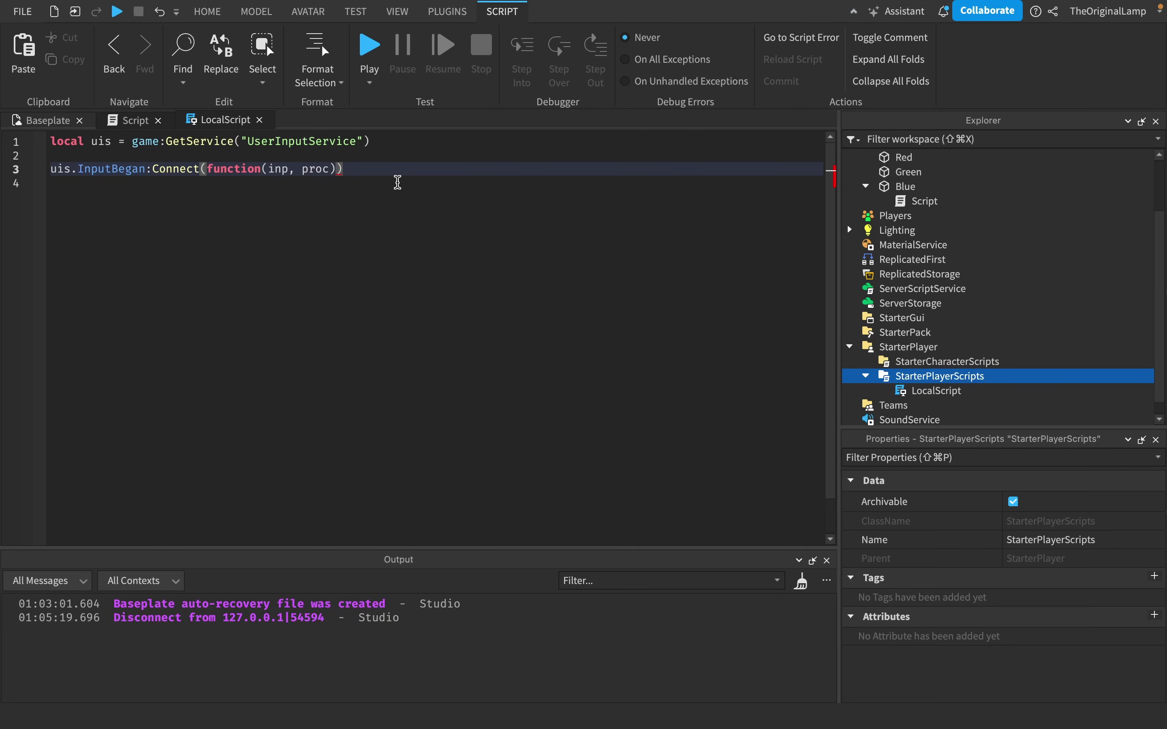
{"action": "key", "text": "Return"}
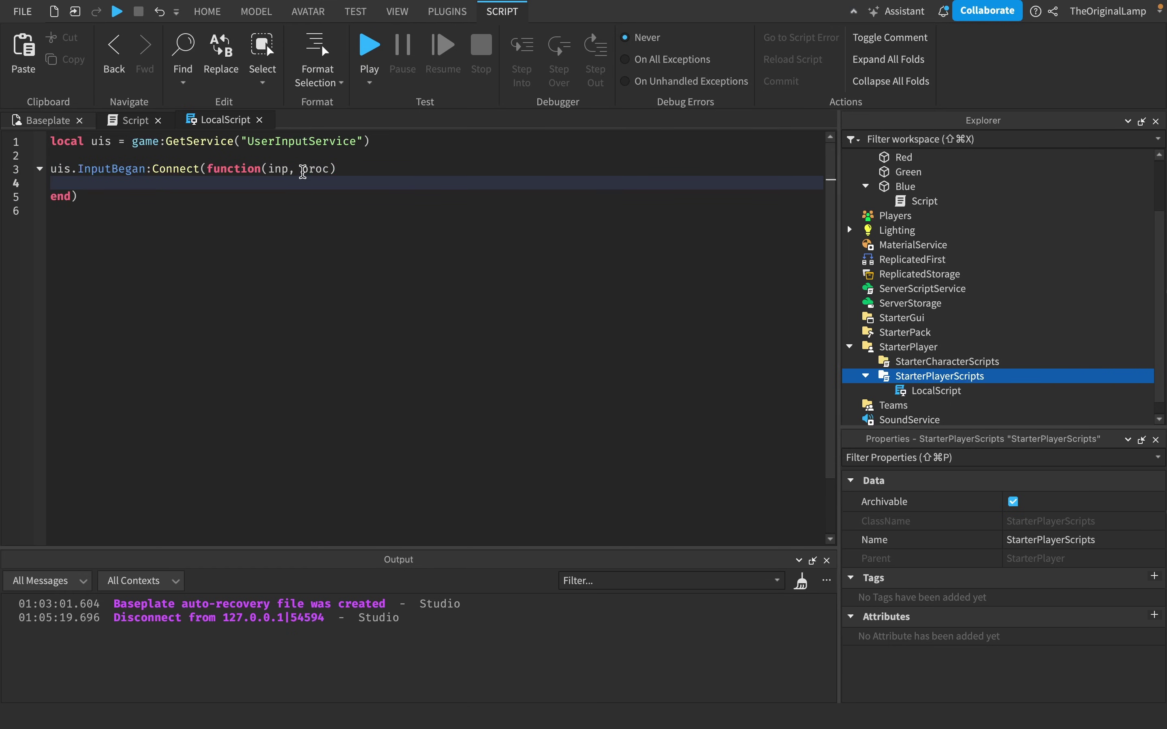
{"action": "type", "text": "if proc then return end"}
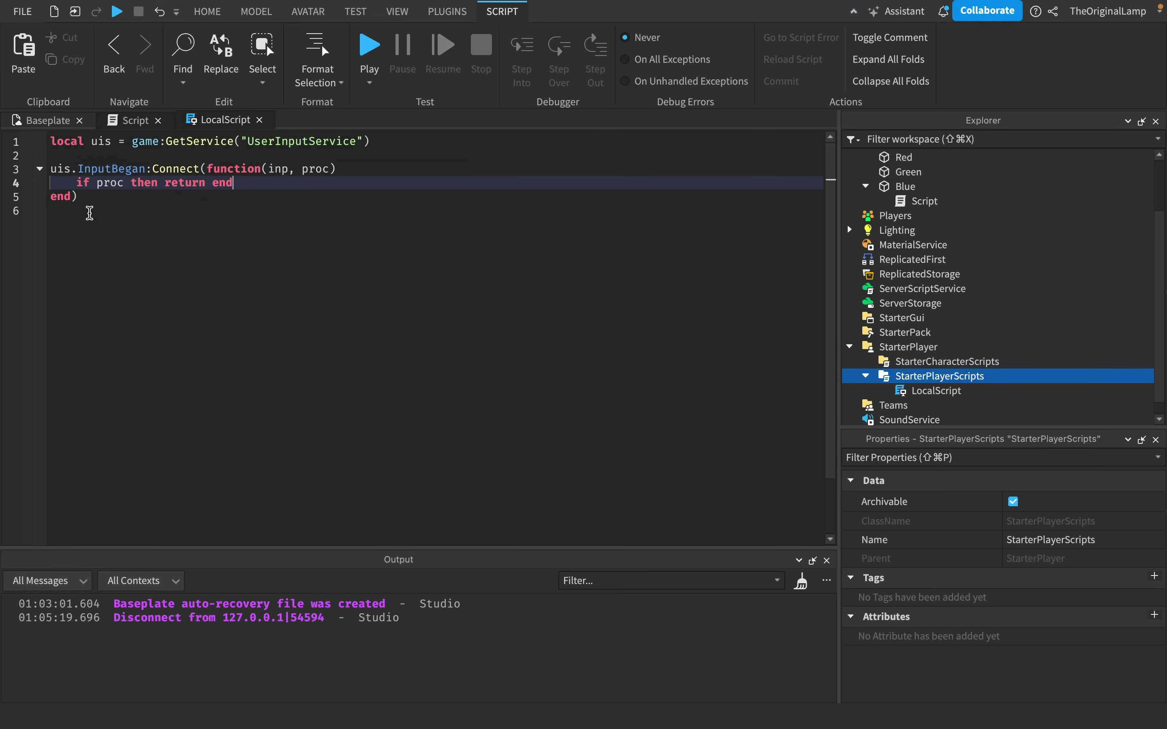
{"action": "key", "text": "Return"}
{"action": "key", "text": "Return"}
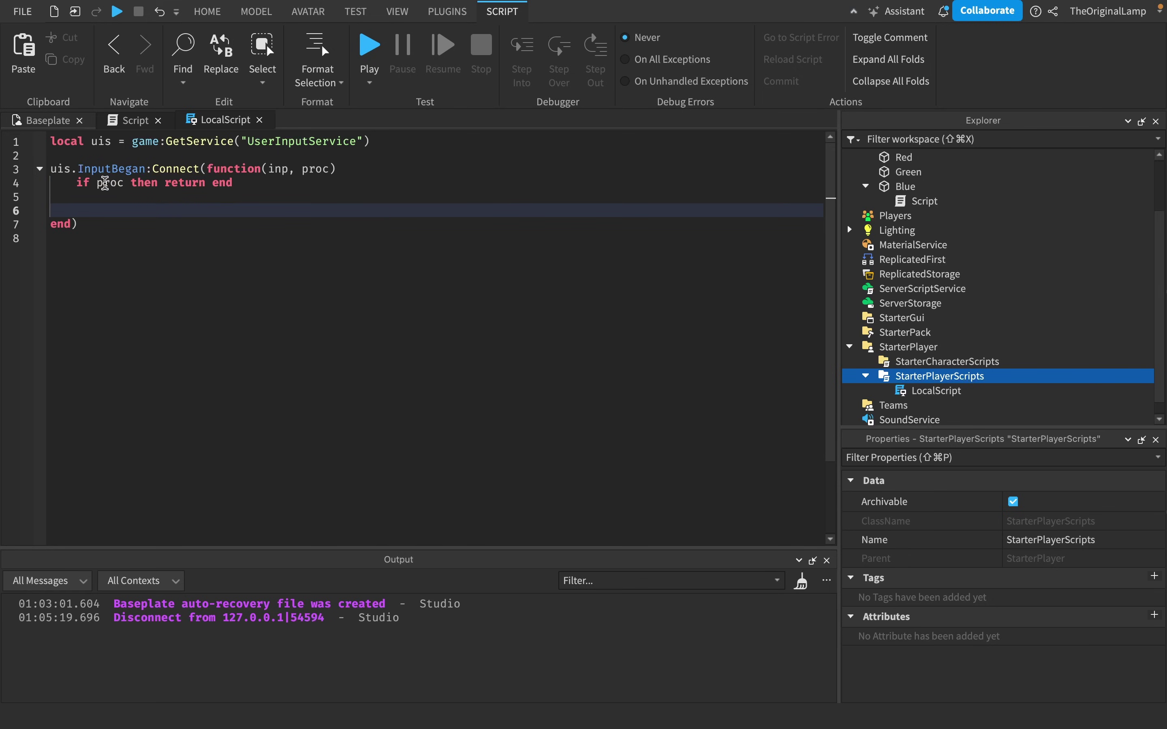